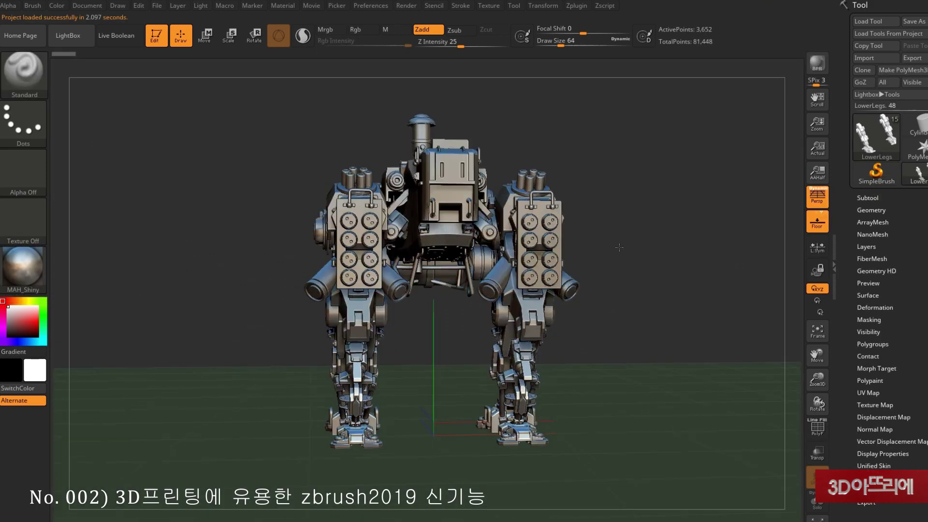
# Render the mech with Best Preview Render from a raised three-quarter view.
pyautogui.moveTo(580, 290)
pyautogui.mouseDown()
pyautogui.moveTo(666, 290)
pyautogui.moveTo(631, 288)
pyautogui.moveTo(649, 267)
pyautogui.moveTo(634, 273)
pyautogui.moveTo(602, 376)
pyautogui.moveTo(612, 367)
pyautogui.mouseUp()
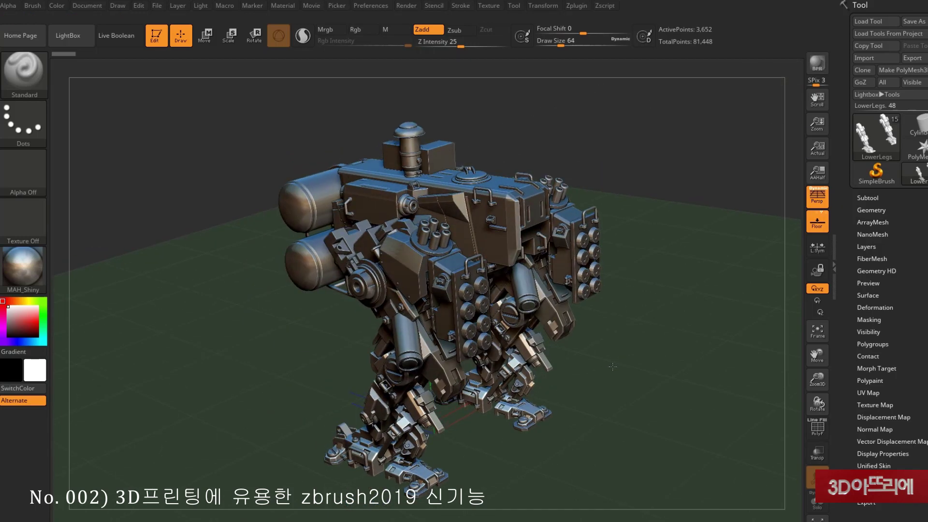
pyautogui.click(817, 65)
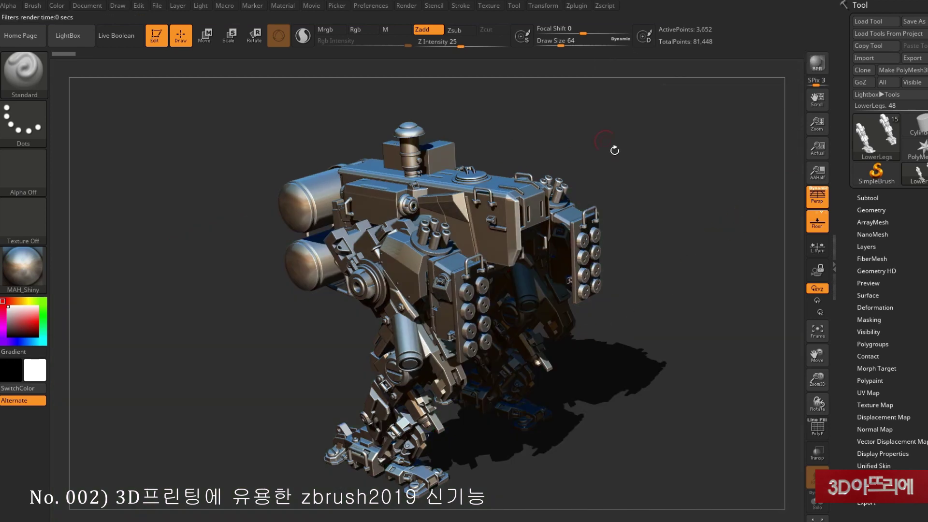
# Load the B&W Anime01 render preset from LightBox and render the mech with it.
pyautogui.click(78, 37)
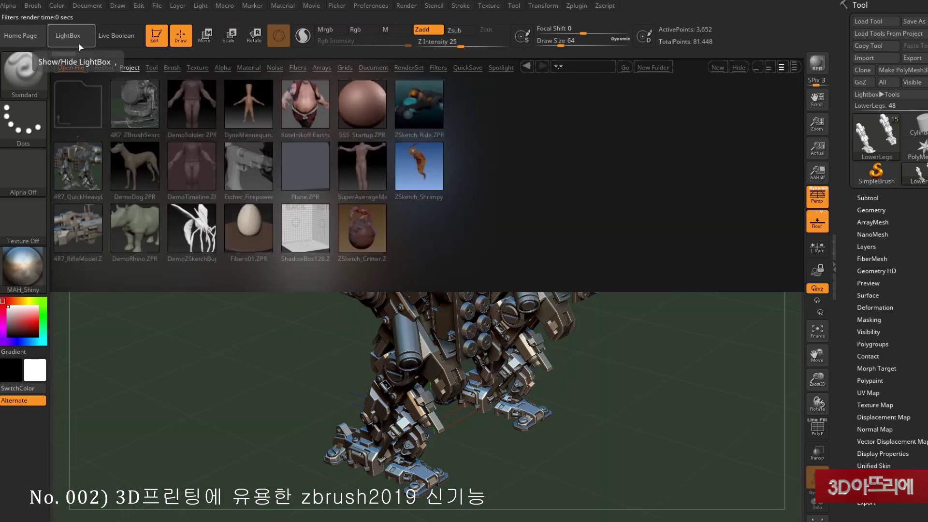
pyautogui.click(87, 68)
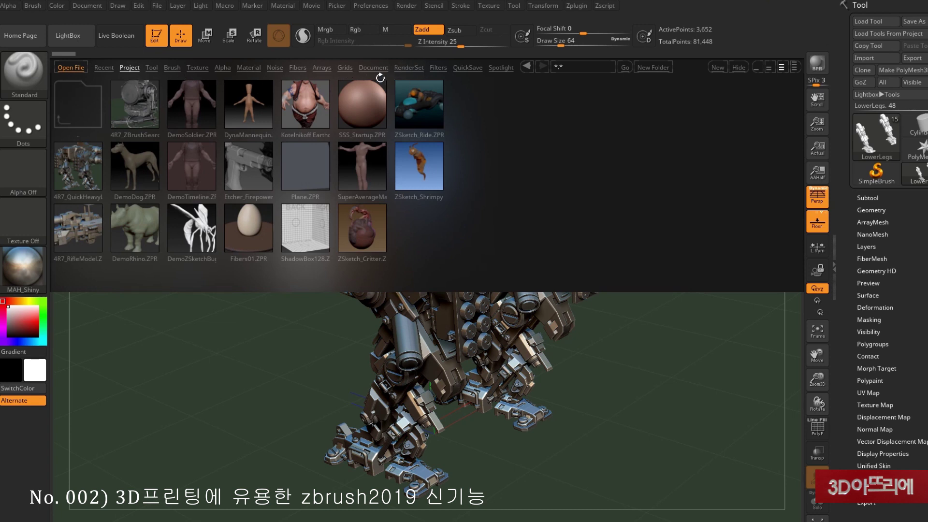
pyautogui.click(411, 67)
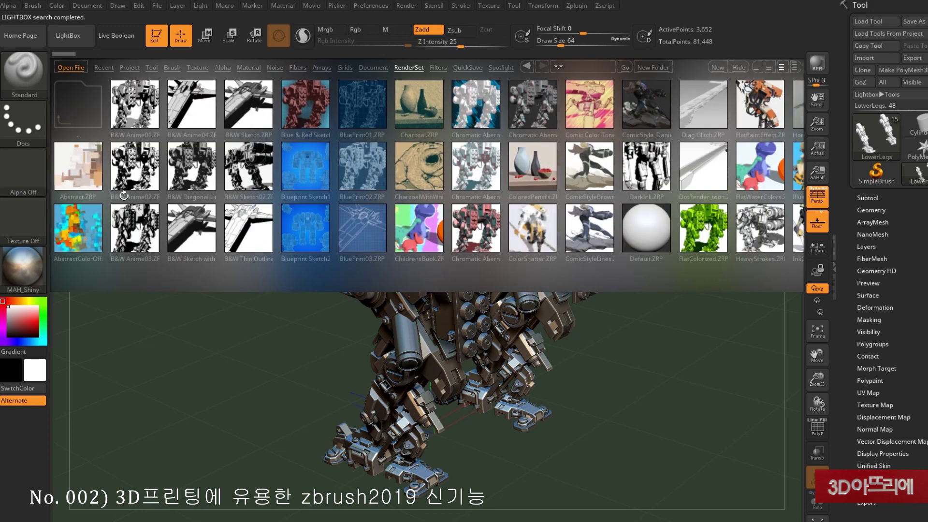
pyautogui.doubleClick(139, 113)
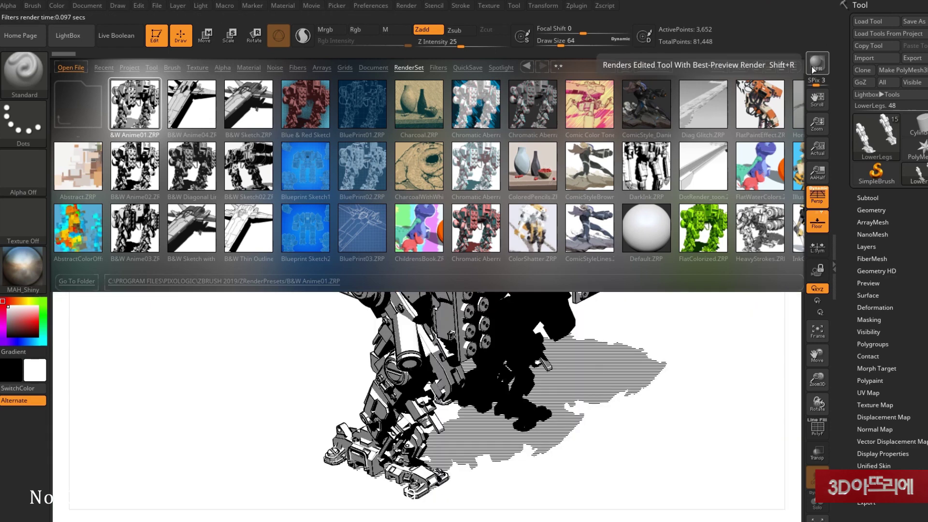
pyautogui.click(76, 43)
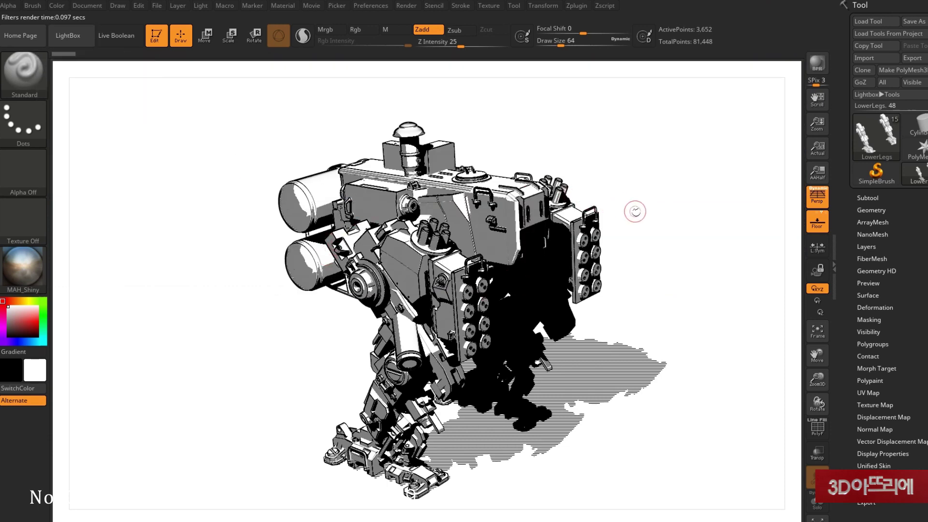
# Load the FlatPaintEffect render preset and render the mech from a different angle.
pyautogui.moveTo(645, 236); pyautogui.dragTo(652, 237)
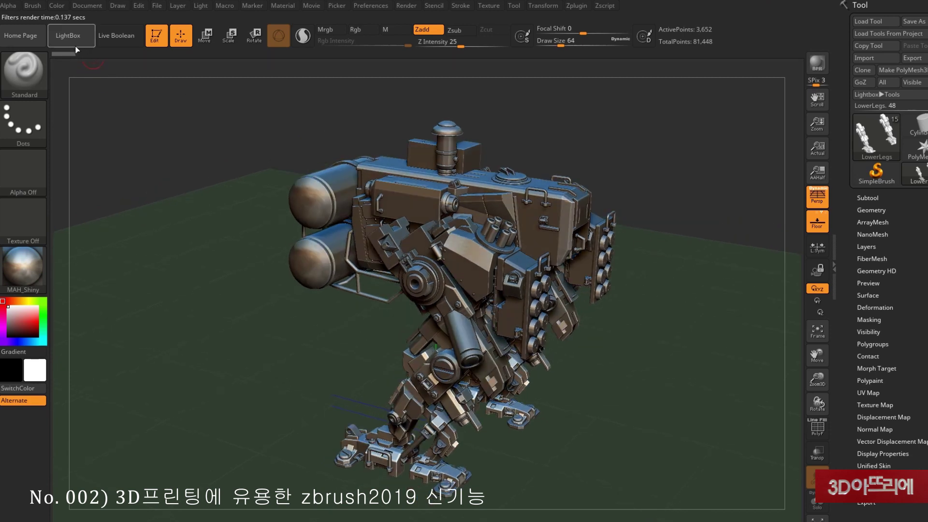
pyautogui.click(68, 36)
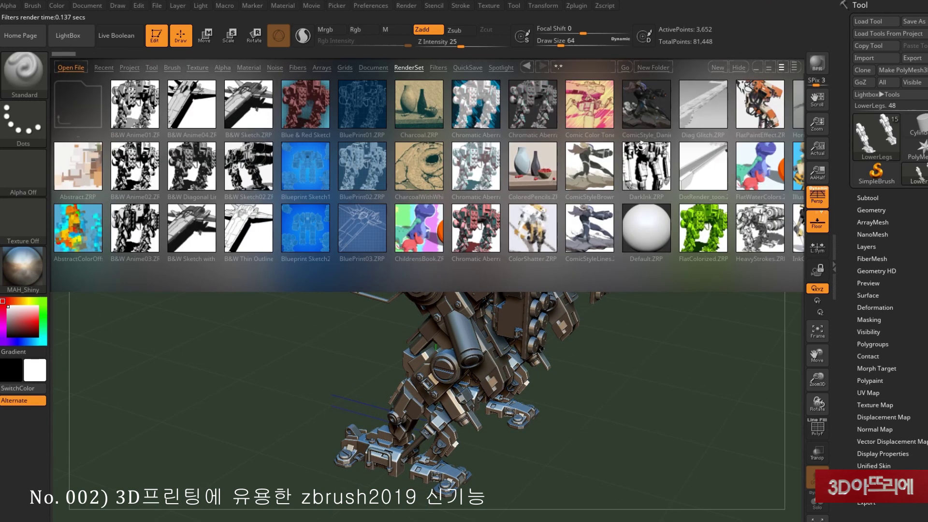
pyautogui.doubleClick(744, 113)
pyautogui.click(811, 71)
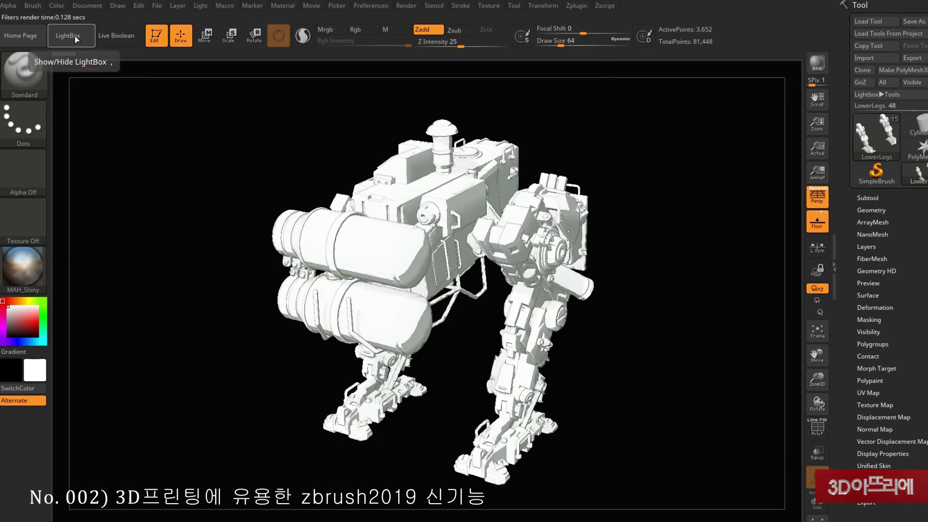
# Browse the render presets, load Charcoal and render the mech in that style in full view.
pyautogui.click(68, 35)
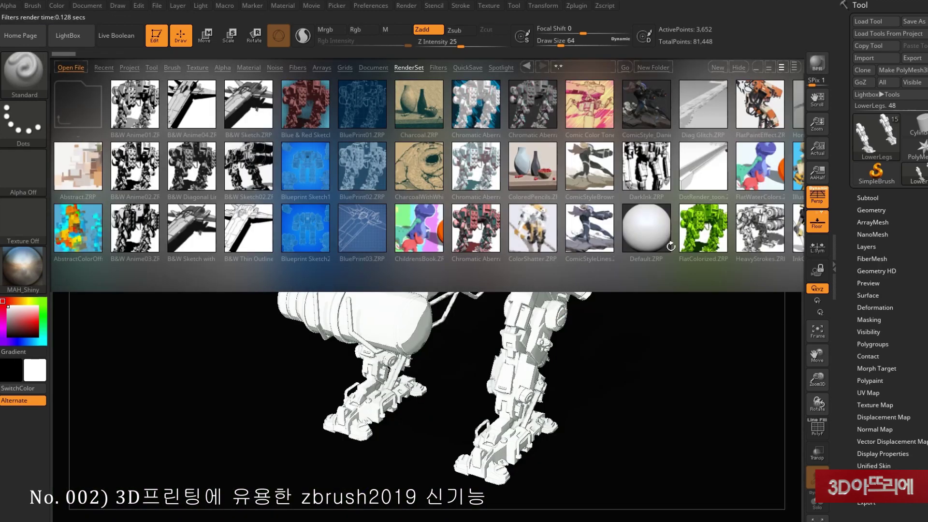
pyautogui.moveTo(729, 197)
pyautogui.mouseDown()
pyautogui.moveTo(460, 207)
pyautogui.moveTo(742, 202)
pyautogui.moveTo(322, 180)
pyautogui.mouseUp()
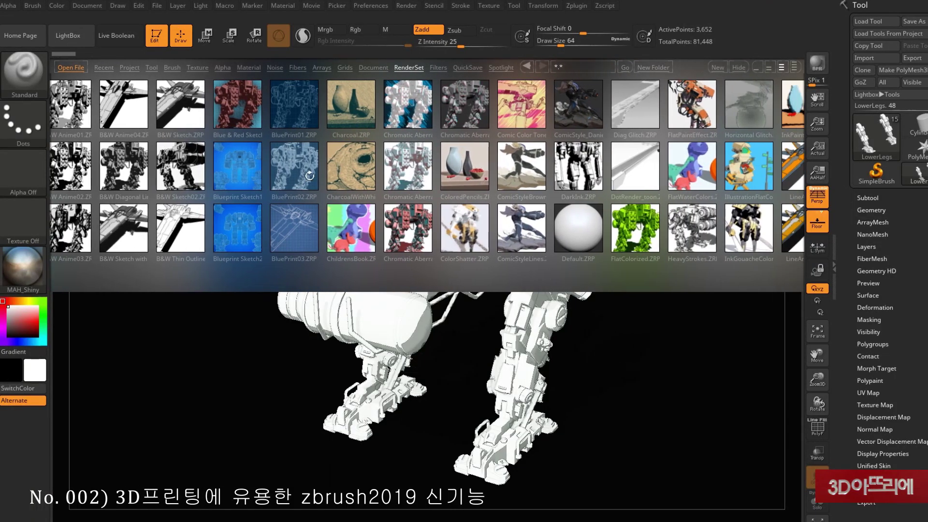
pyautogui.doubleClick(351, 120)
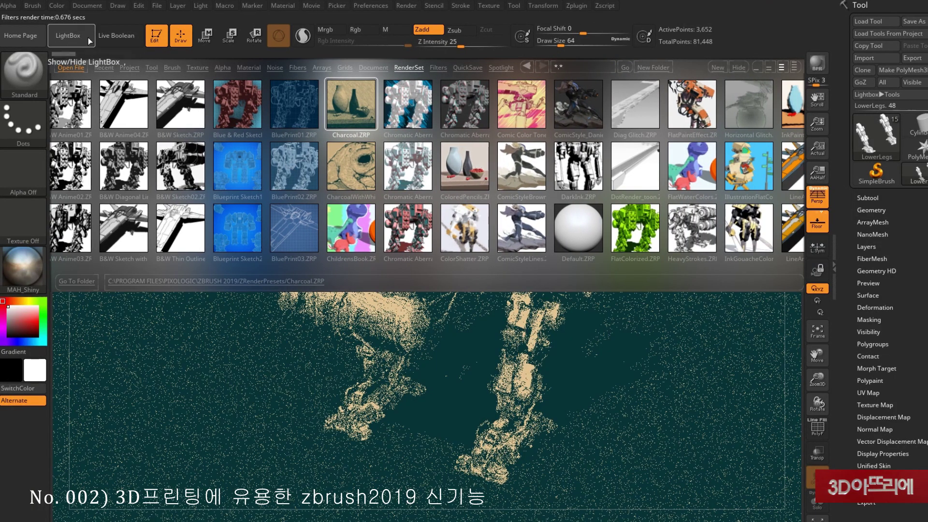
pyautogui.click(87, 37)
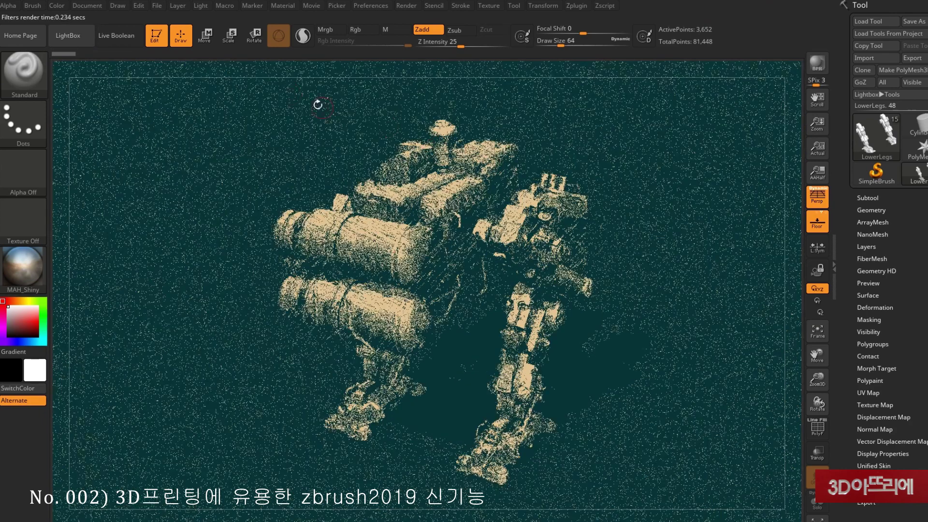
# Load the ComicStyleLines render preset and render the mech with it.
pyautogui.click(88, 37)
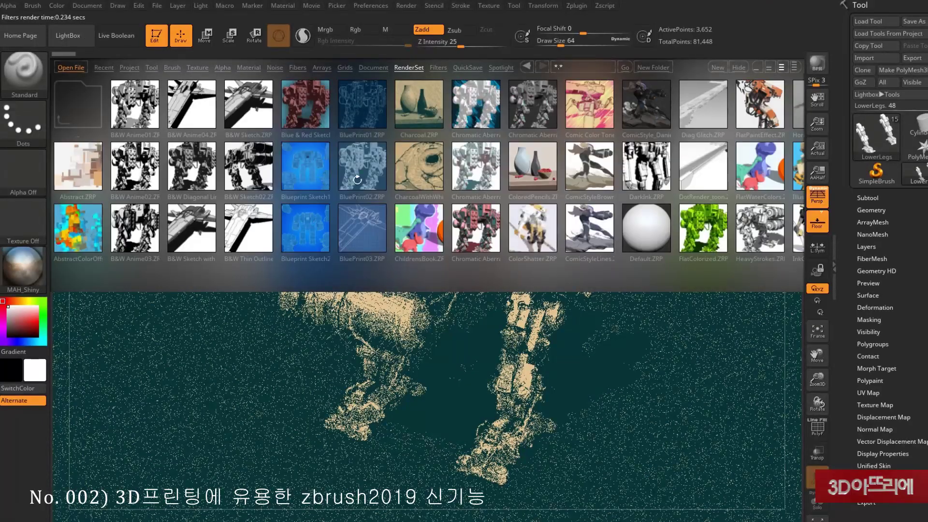
pyautogui.doubleClick(591, 235)
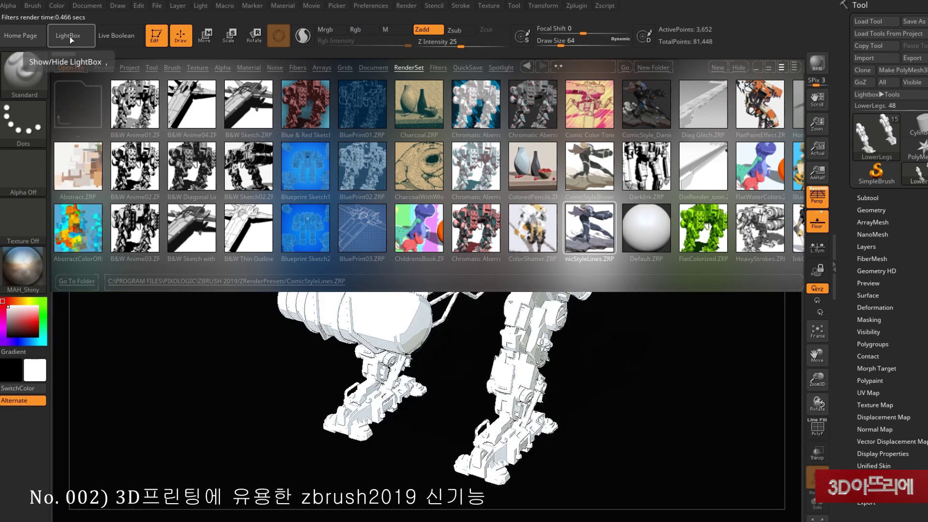
pyautogui.click(68, 36)
# Load the BluePrint02 render preset and render the mech as a blueprint.
pyautogui.click(68, 35)
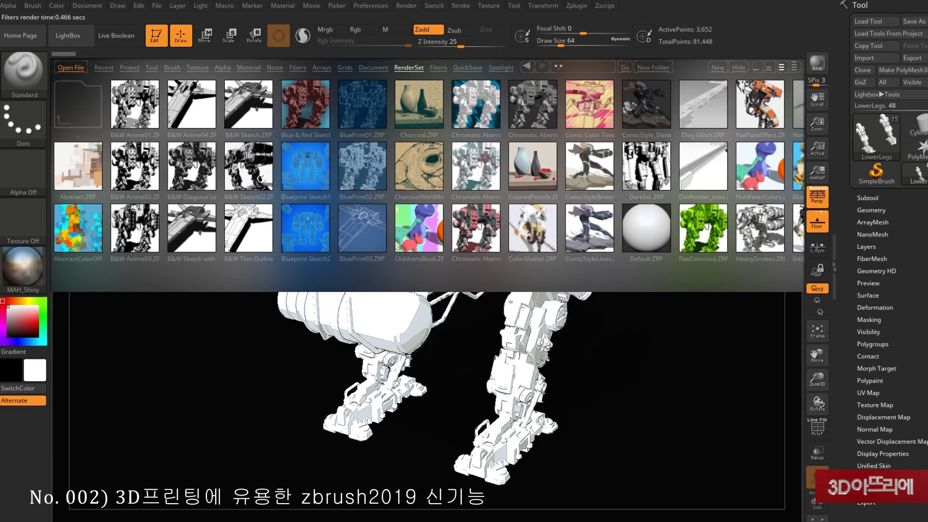
pyautogui.click(353, 172)
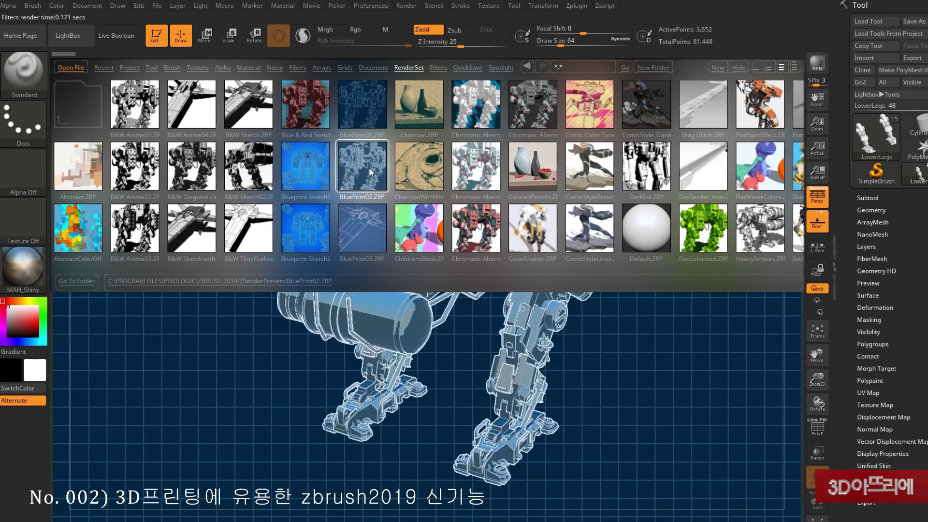
pyautogui.press(',')
# Render the mech with the B&W Anime02 preset and load the B&W Sketch02 preset.
pyautogui.press(',')
pyautogui.doubleClick(131, 169)
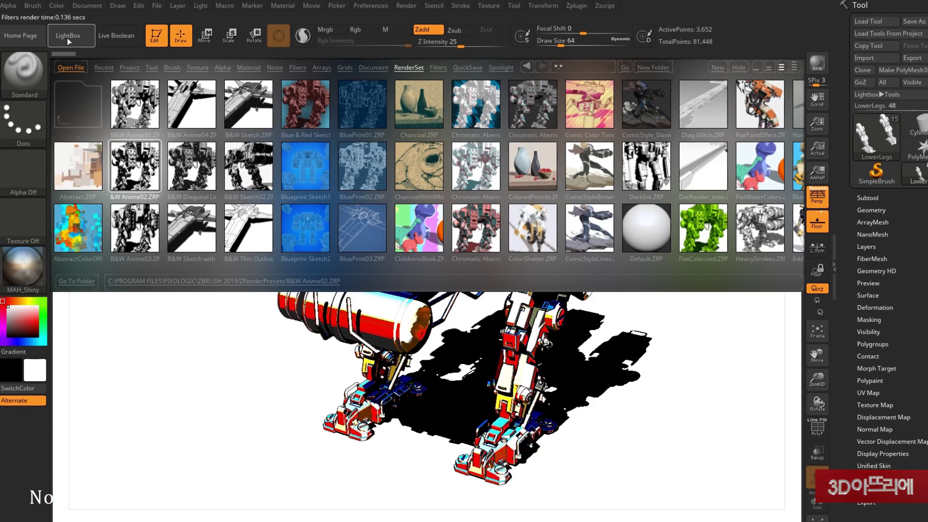
pyautogui.click(68, 38)
pyautogui.press(',')
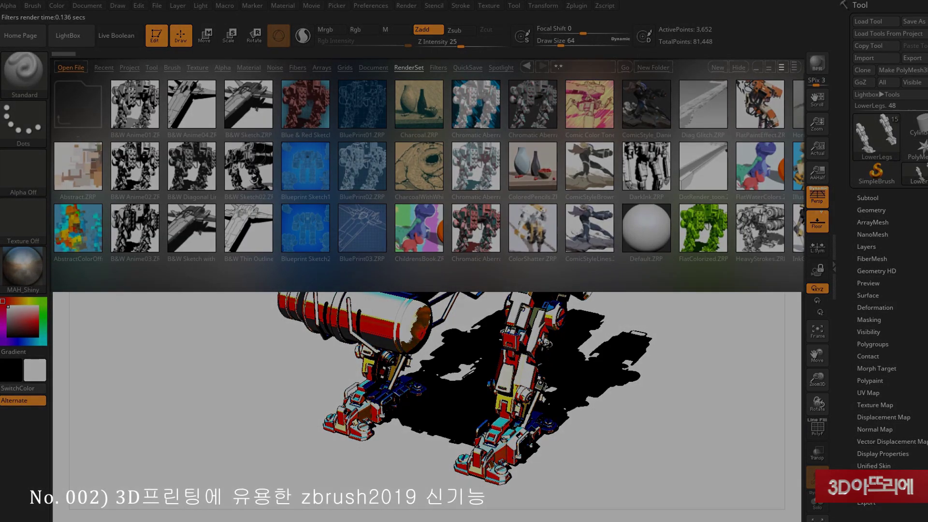
pyautogui.doubleClick(254, 179)
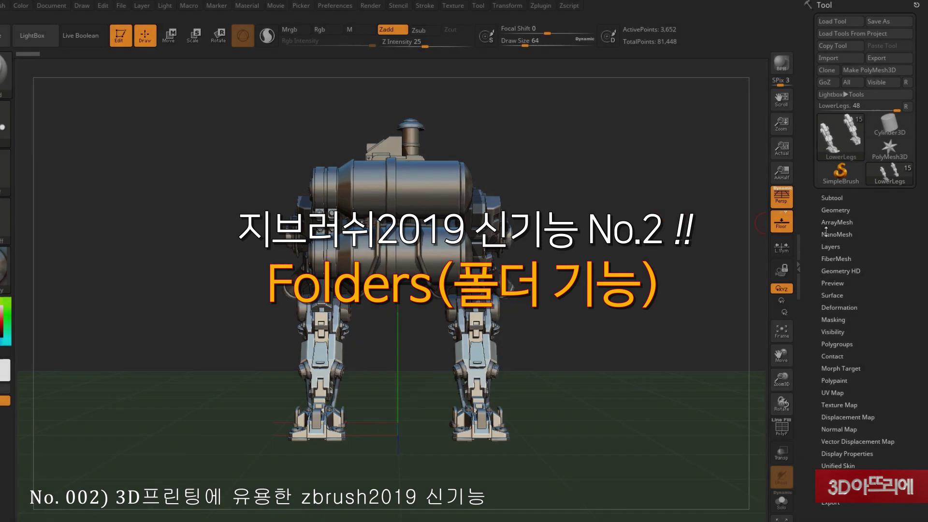
# Show the subtool list and create a folder for the LowerLegs subtool, keeping the default folder name.
pyautogui.click(829, 198)
pyautogui.moveTo(818, 218); pyautogui.dragTo(842, 217)
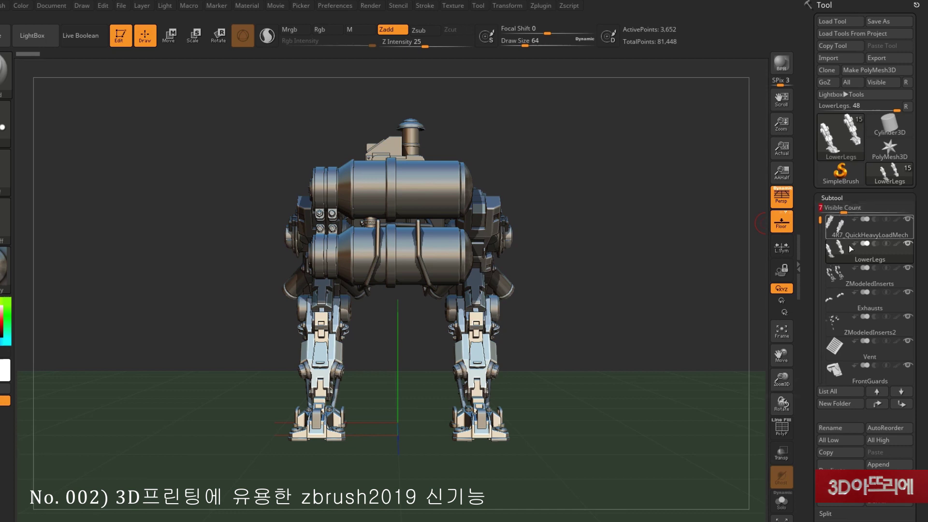
pyautogui.click(830, 402)
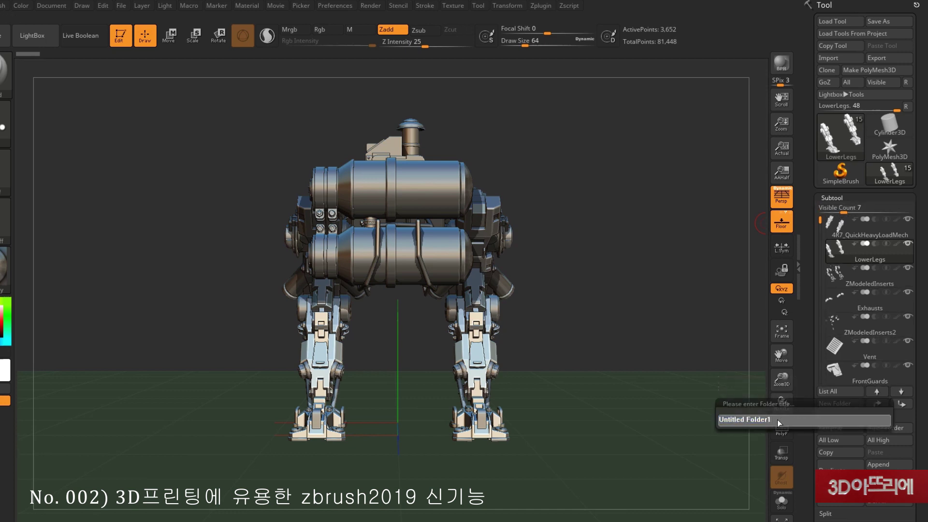
pyautogui.press('Return')
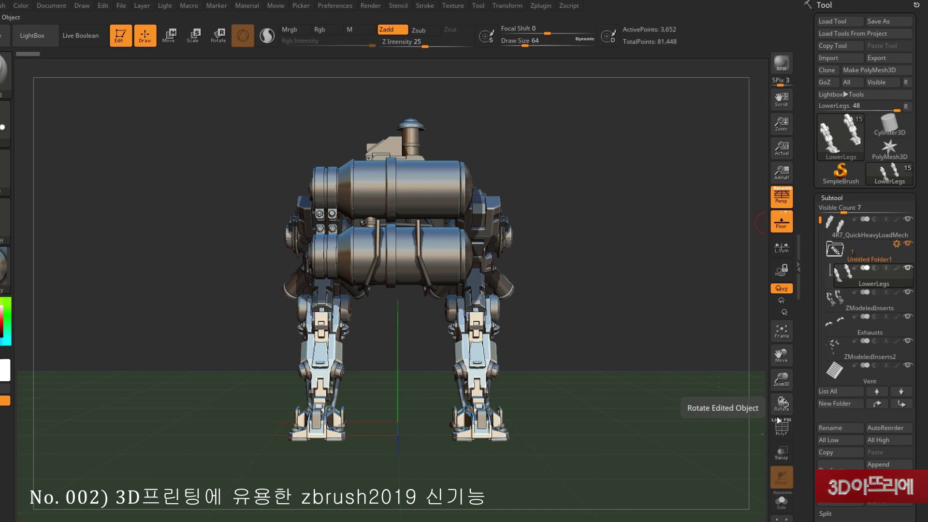
# Move 4R7_QuickHeavyLoadMech and the subtools from ZModeledInserts down through Rivets into the LowerLegs folder, collapsing the folder to reach them.
pyautogui.moveTo(838, 251)
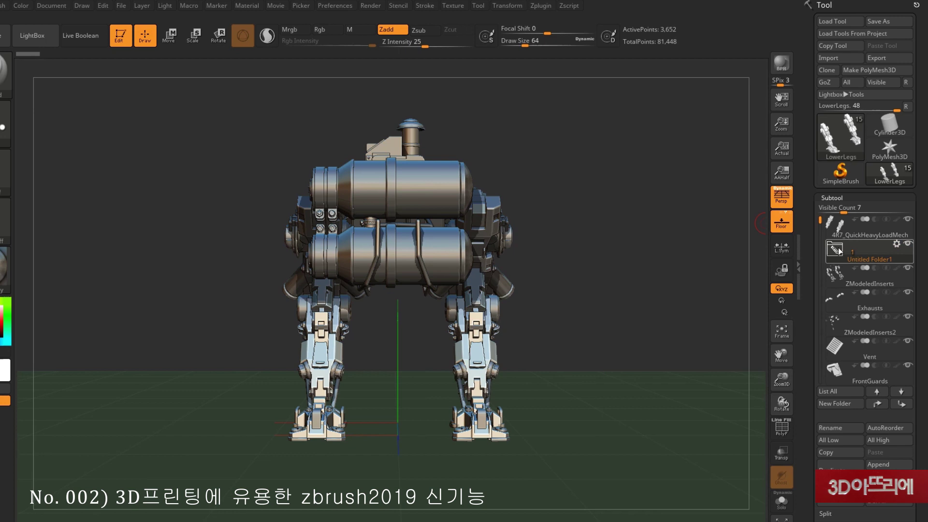
pyautogui.moveTo(856, 230); pyautogui.dragTo(866, 263)
pyautogui.moveTo(859, 306); pyautogui.dragTo(863, 243)
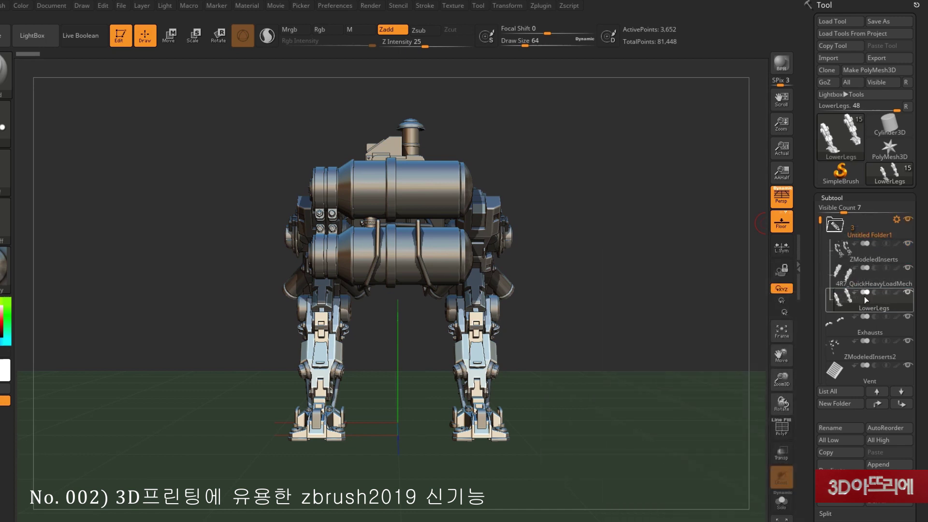
pyautogui.moveTo(865, 323); pyautogui.dragTo(858, 240)
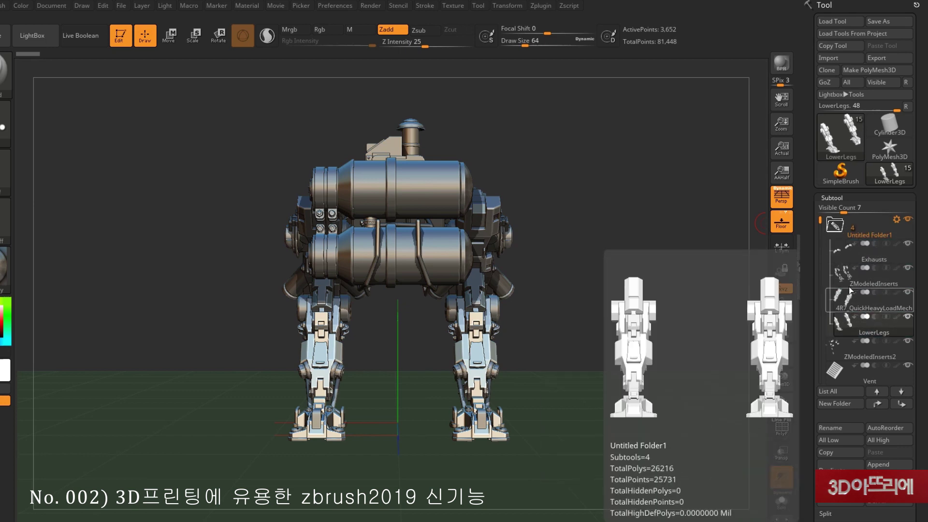
pyautogui.click(865, 231)
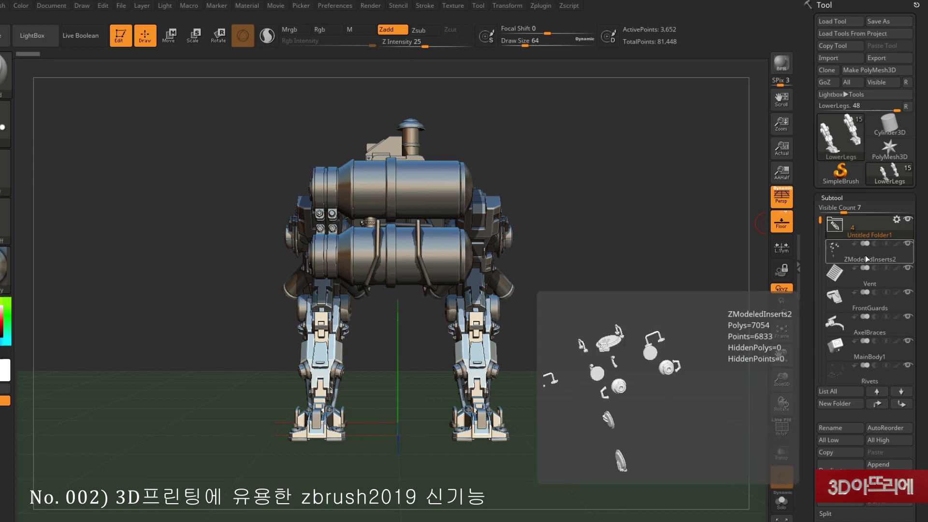
pyautogui.moveTo(868, 264); pyautogui.dragTo(865, 240)
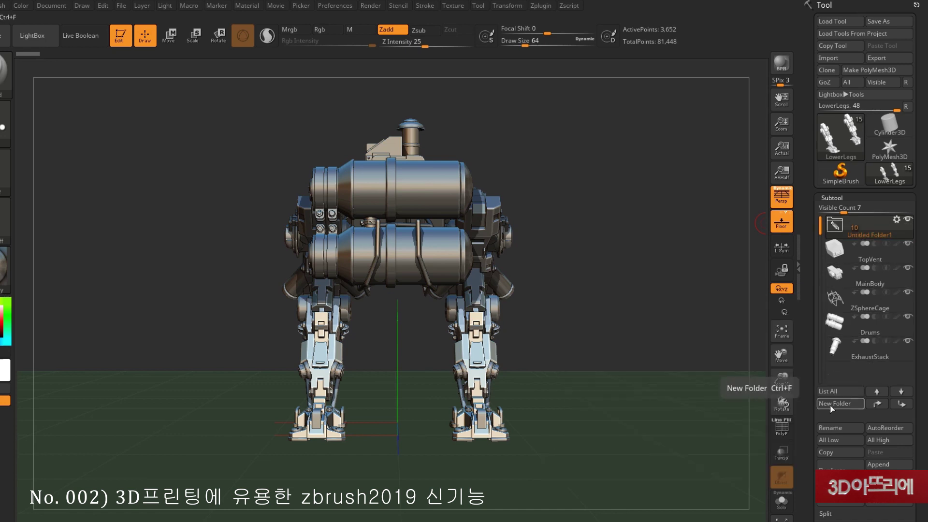
# Create a second default-named folder from LowerLegs and move TopVent, MainBody, ZSphereCage and Drums into it.
pyautogui.click(838, 403)
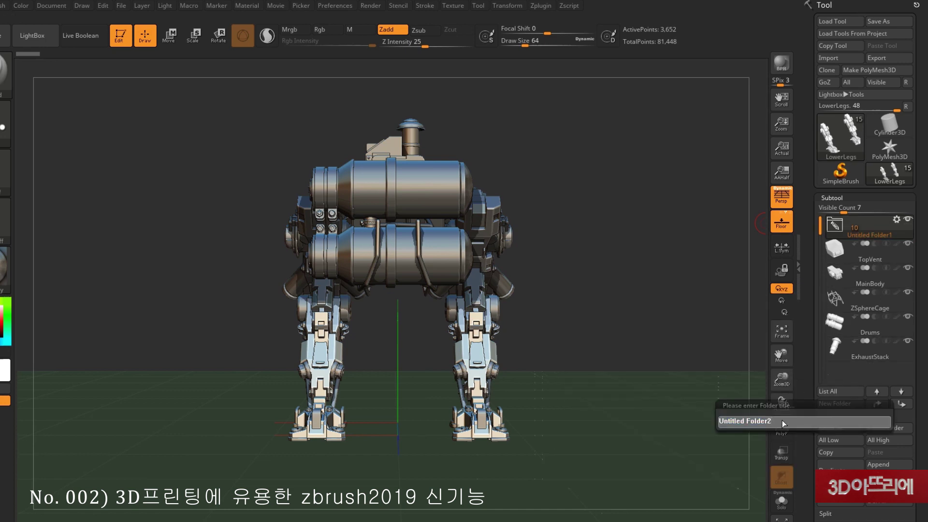
pyautogui.press('Return')
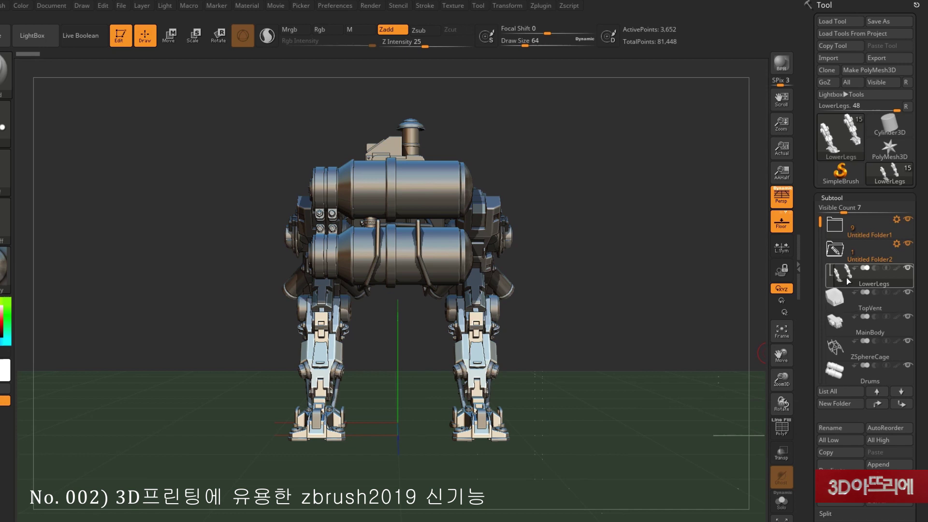
pyautogui.click(835, 250)
pyautogui.moveTo(853, 283); pyautogui.dragTo(860, 263)
pyautogui.moveTo(861, 280); pyautogui.dragTo(863, 263)
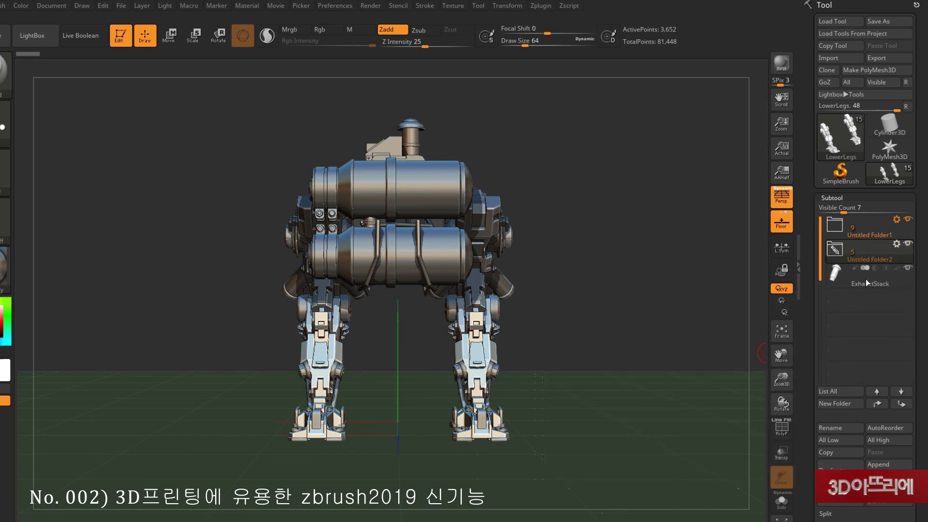
# Expand Untitled Folder1 and move its Exhausts and ZModeledInserts subtools into Untitled Folder2.
pyautogui.click(857, 224)
pyautogui.moveTo(818, 251); pyautogui.dragTo(819, 325)
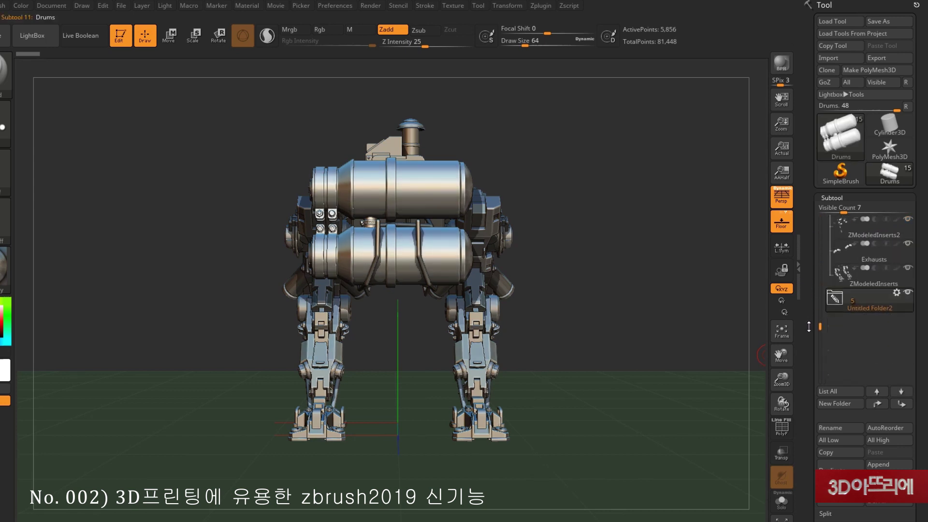
pyautogui.moveTo(847, 250); pyautogui.dragTo(854, 305)
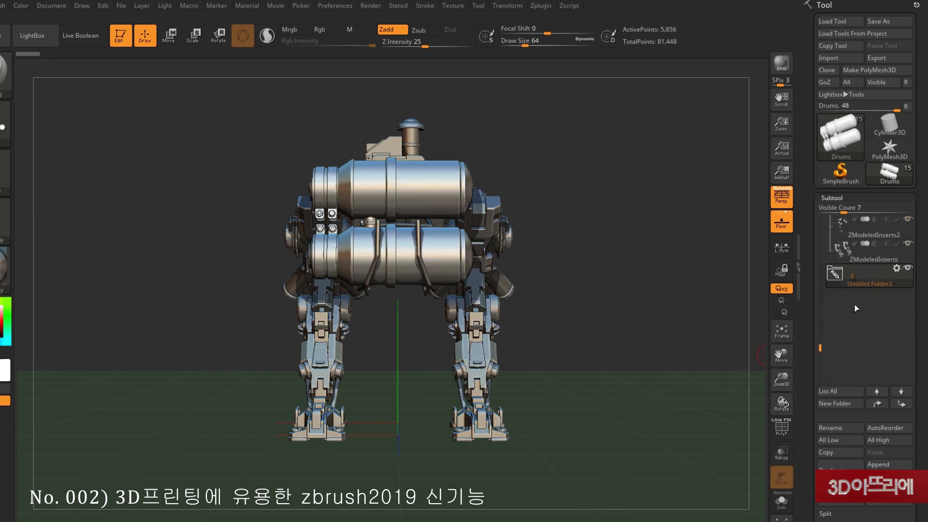
pyautogui.moveTo(855, 254); pyautogui.dragTo(851, 287)
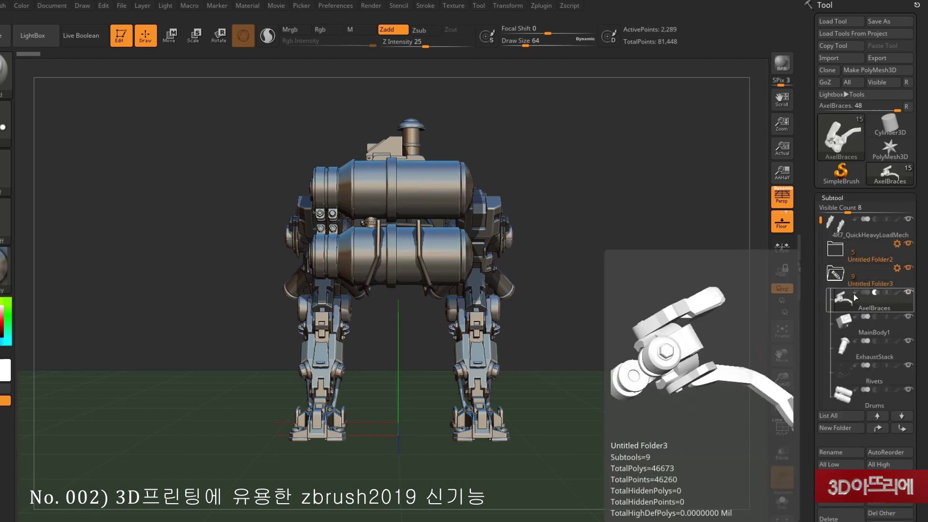
# Move the AxelBraces, MainBody1, ExhaustStack and Rivets subtools out of Untitled Folder3, placing them above the two folders.
pyautogui.moveTo(853, 295); pyautogui.dragTo(861, 242)
pyautogui.moveTo(868, 322); pyautogui.dragTo(869, 265)
pyautogui.moveTo(868, 349); pyautogui.dragTo(869, 297)
pyautogui.moveTo(865, 378); pyautogui.dragTo(872, 322)
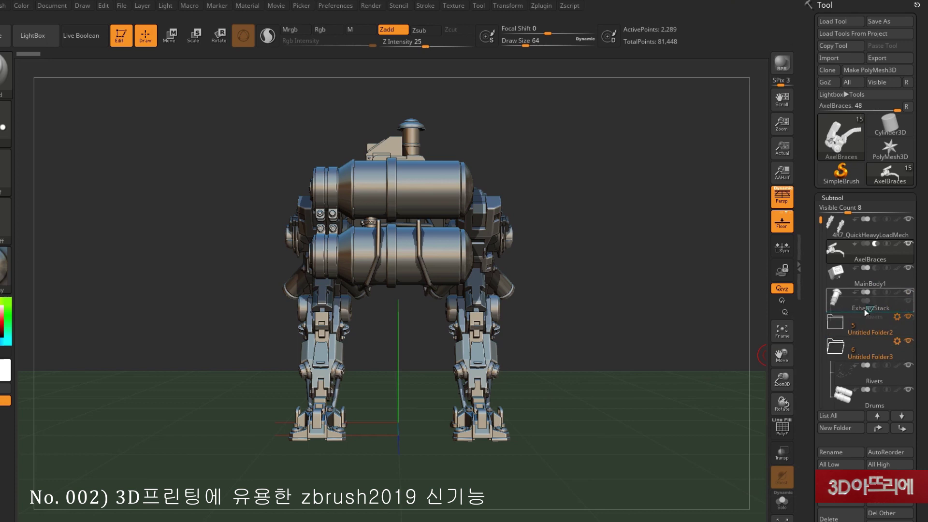
# Create another default-named folder from 4R7_QuickHeavyLoadMech, gather the remaining loose subtools in it and collapse it.
pyautogui.click(841, 427)
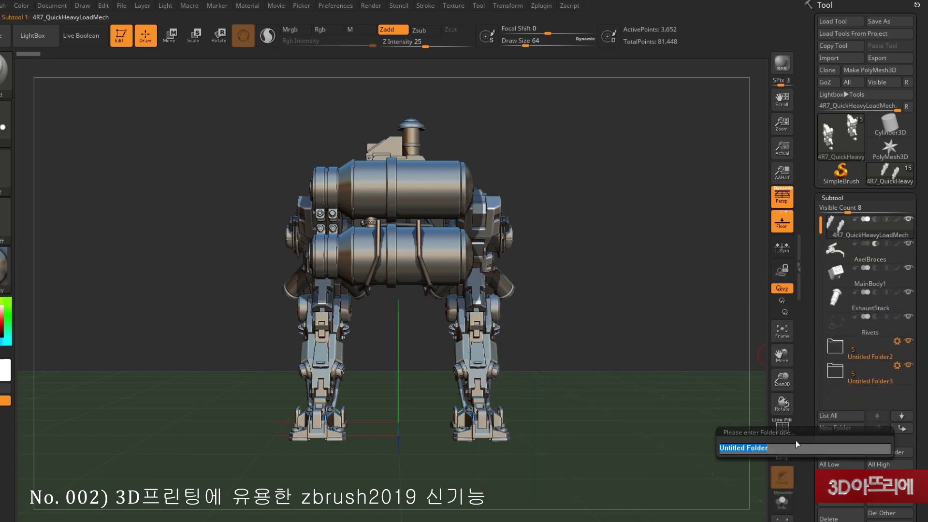
pyautogui.press('Return')
pyautogui.moveTo(847, 288); pyautogui.dragTo(861, 246)
pyautogui.click(839, 235)
pyautogui.click(858, 277)
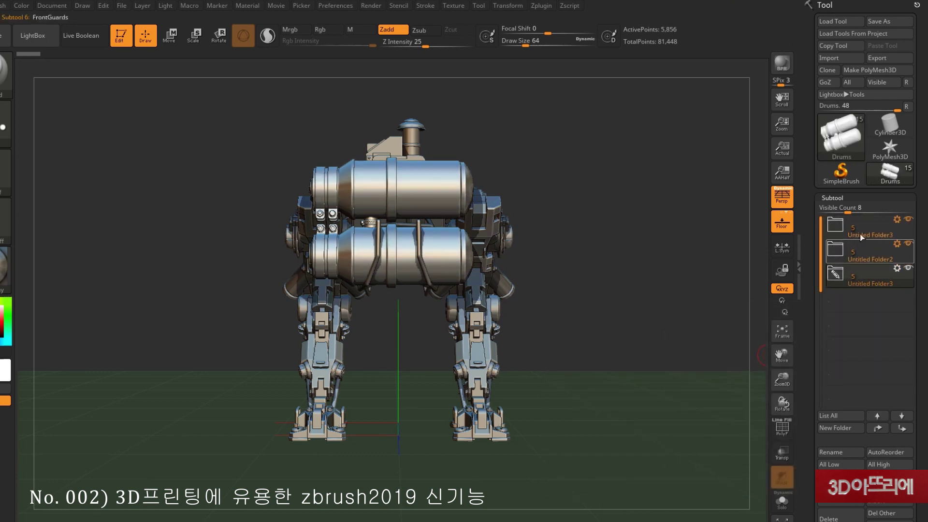
# Turn off the visibility of all three subtool folders and orbit the canvas to check what still shows.
pyautogui.click(857, 232)
pyautogui.click(907, 219)
pyautogui.click(908, 244)
pyautogui.click(908, 267)
pyautogui.moveTo(650, 241); pyautogui.dragTo(589, 278)
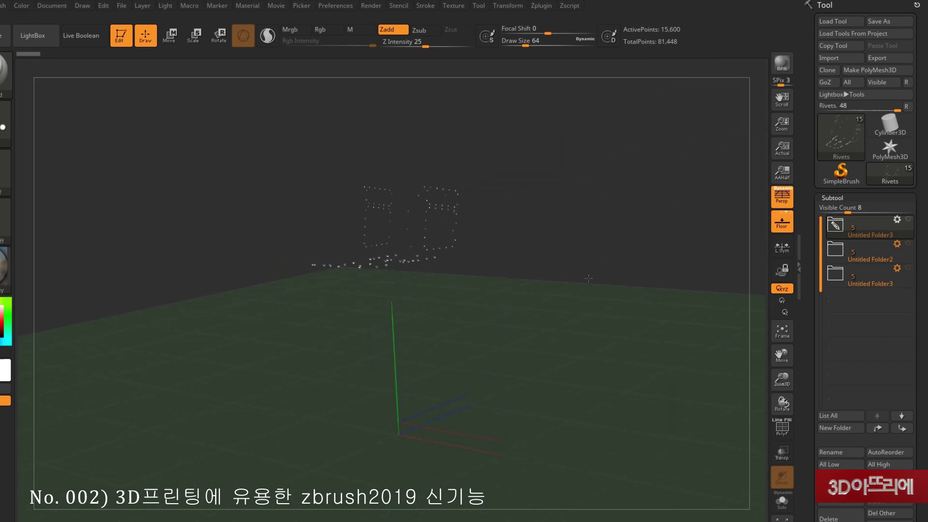
pyautogui.click(865, 233)
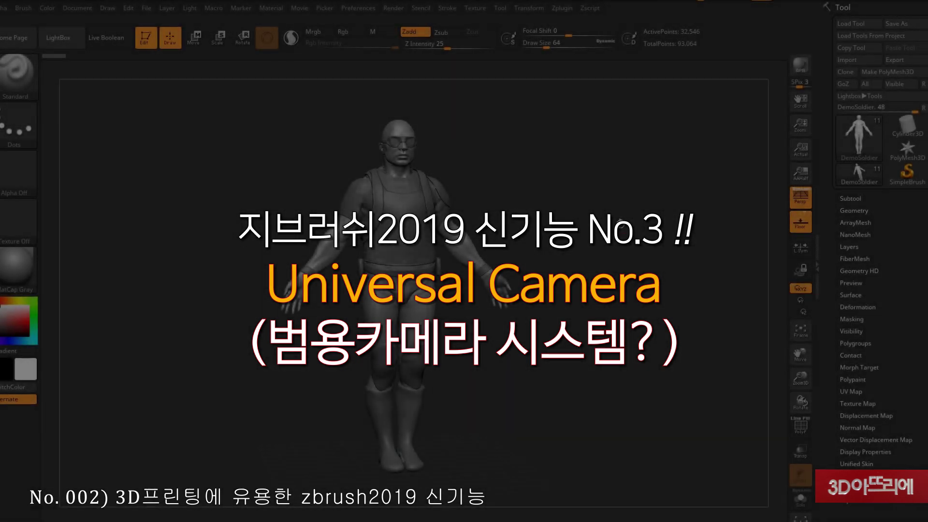
# Preview the DemoSoldier through the universal camera at focal lengths of 35, 28, 24 and 18 mm.
pyautogui.click(445, 8)
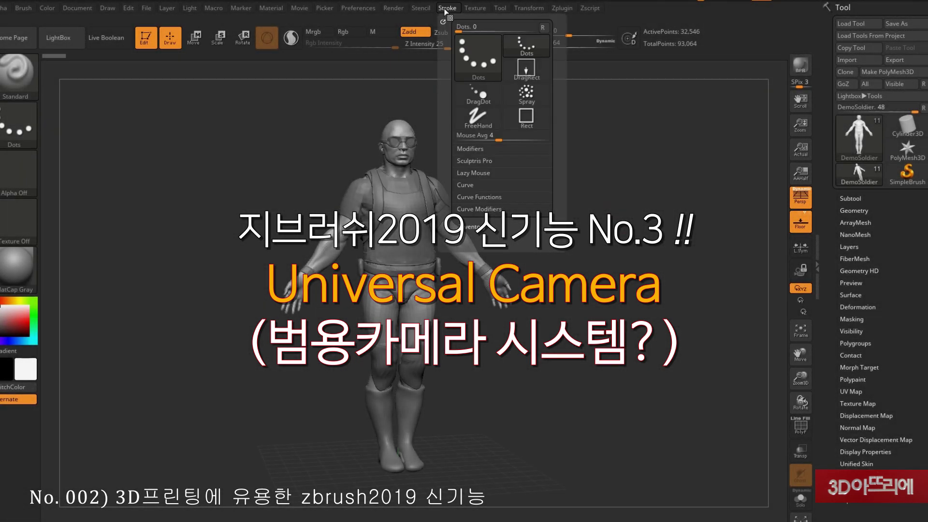
pyautogui.moveTo(357, 9)
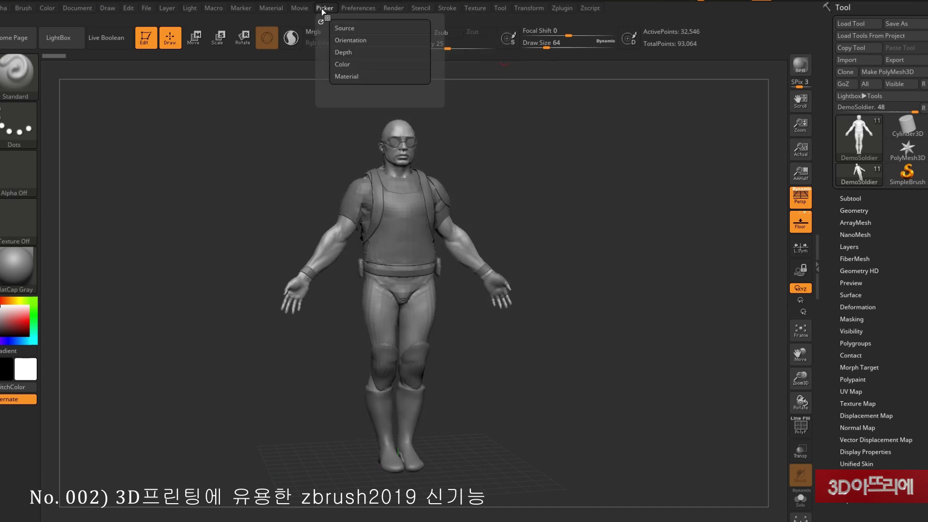
pyautogui.moveTo(239, 10)
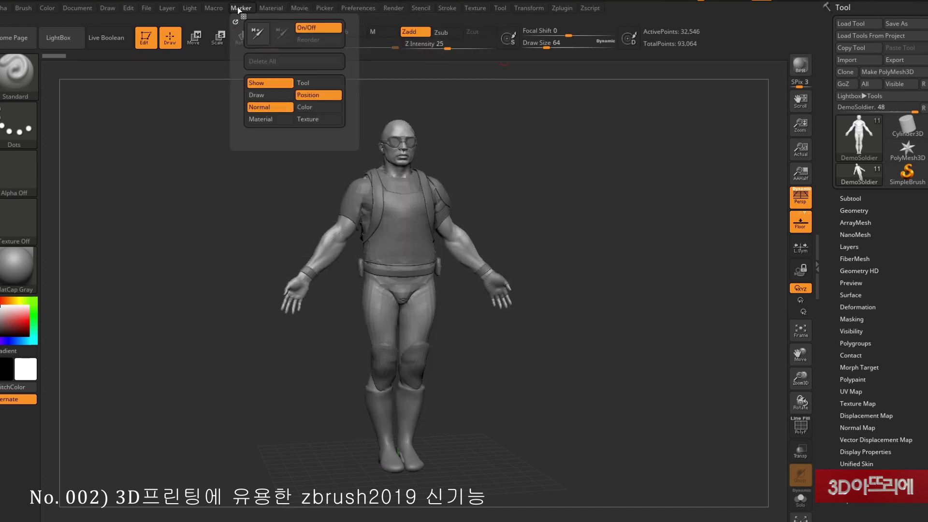
pyautogui.moveTo(114, 9)
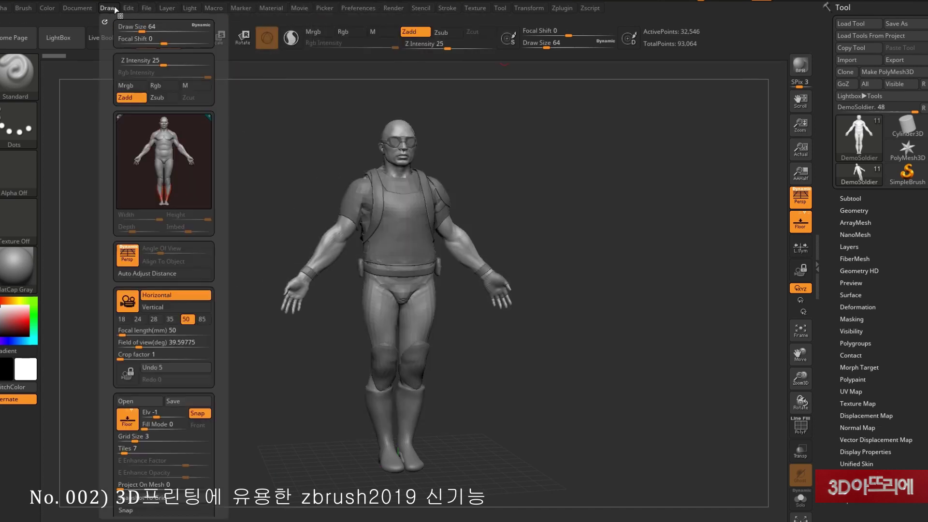
pyautogui.click(169, 319)
pyautogui.click(153, 319)
pyautogui.click(135, 320)
pyautogui.click(121, 321)
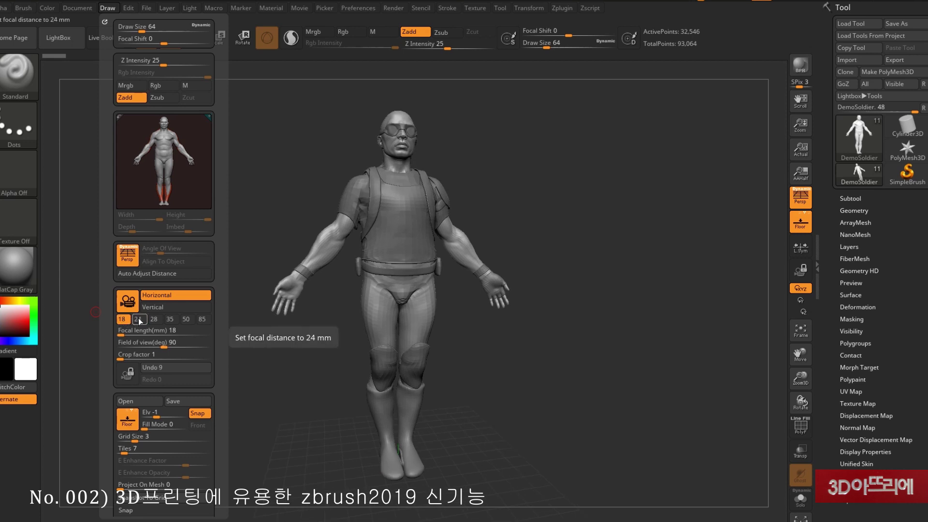
# Preview the DemoSoldier at focal lengths from 24 up through 28, 35, 50 and 85 mm, ending at 50 mm.
pyautogui.click(138, 320)
pyautogui.click(158, 320)
pyautogui.click(170, 319)
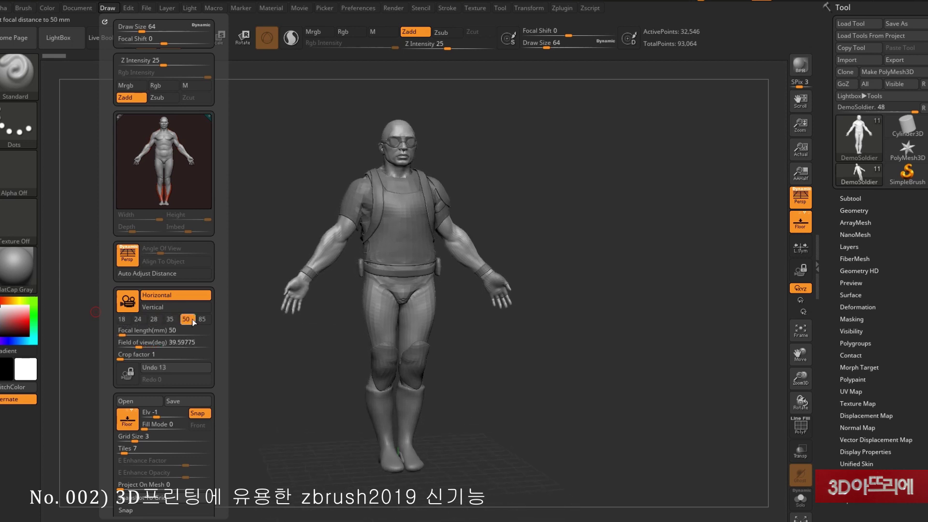
pyautogui.click(186, 320)
pyautogui.click(202, 319)
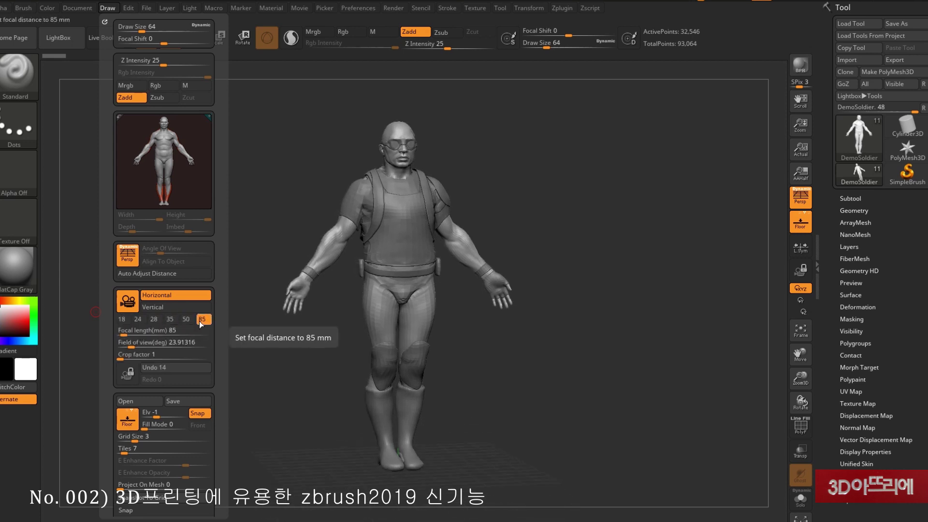
pyautogui.click(187, 319)
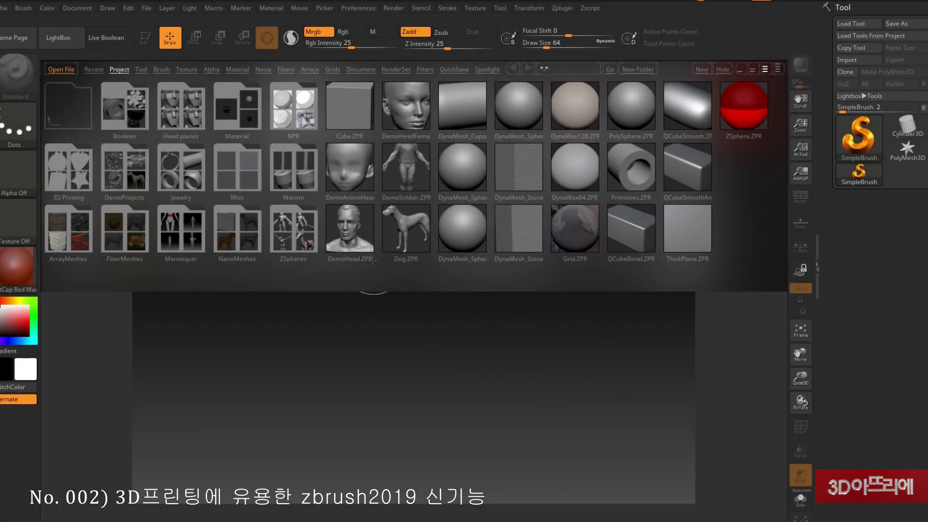
# Load the DemoHead.ZPR project from LightBox and turn the bust for a better view of the face.
pyautogui.click(355, 226)
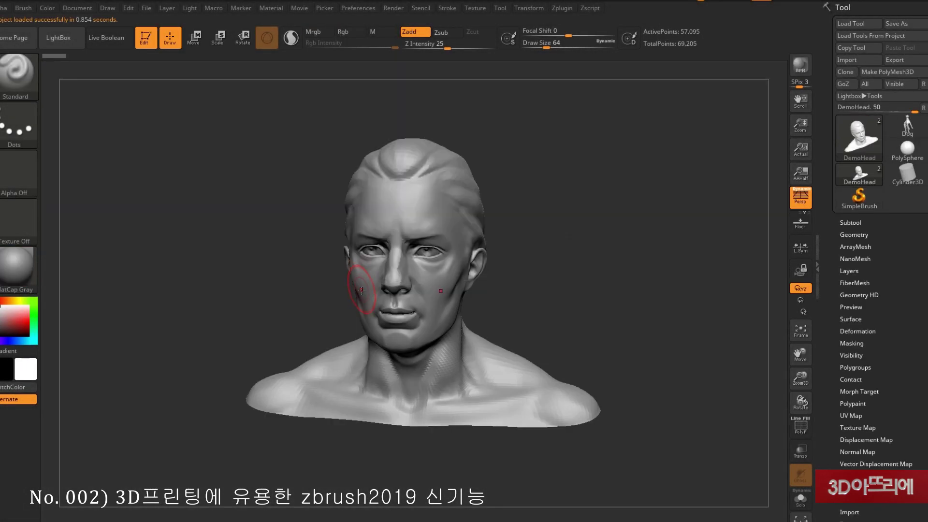
pyautogui.moveTo(303, 308); pyautogui.dragTo(282, 300)
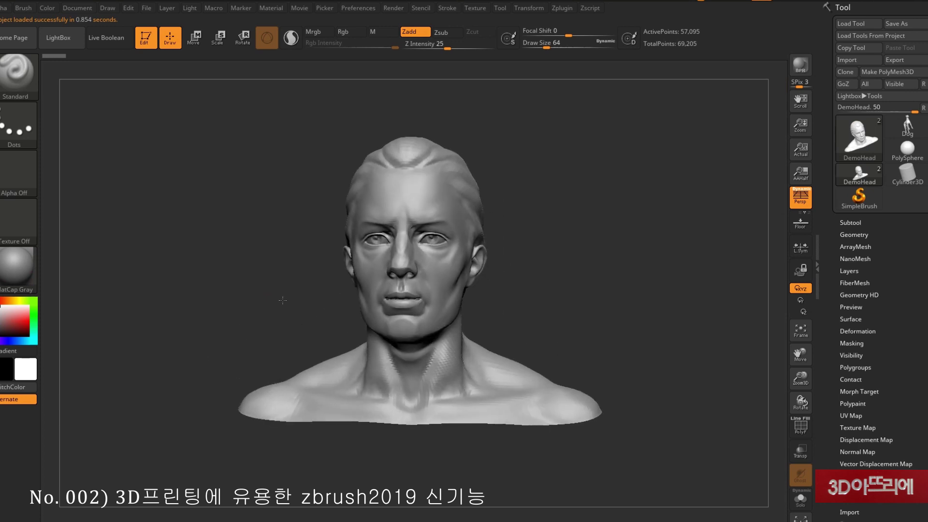
# Create a default-named folder for the DemoHead subtool, move the eyes subtool into it and collapse the folder.
pyautogui.click(849, 223)
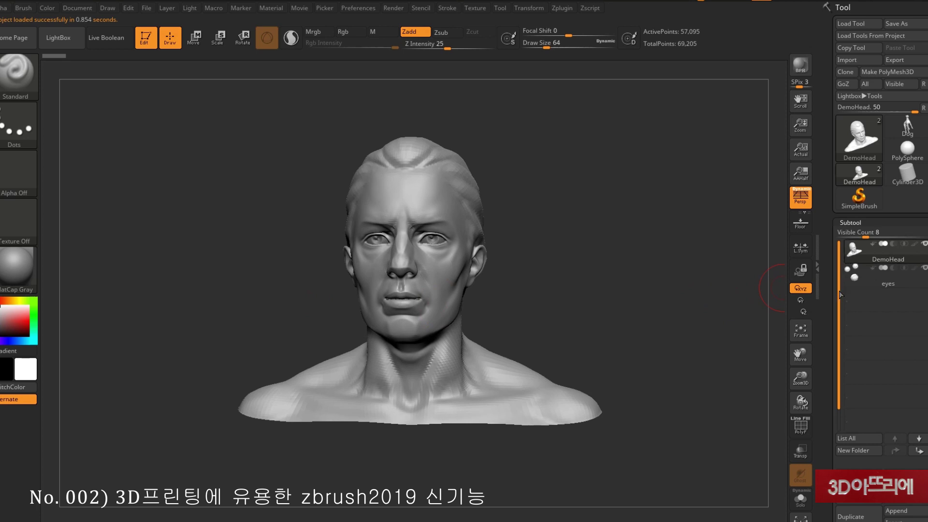
pyautogui.click(851, 449)
pyautogui.press('Return')
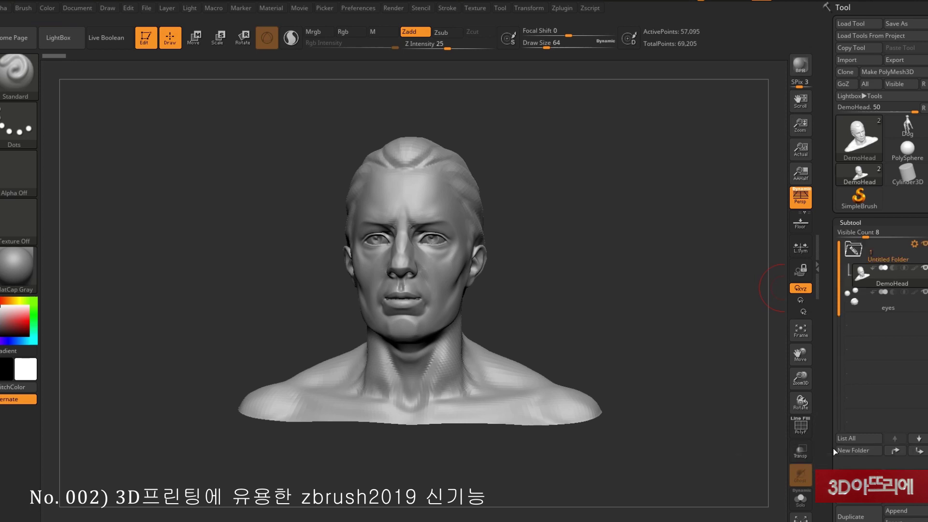
pyautogui.moveTo(873, 302); pyautogui.dragTo(877, 268)
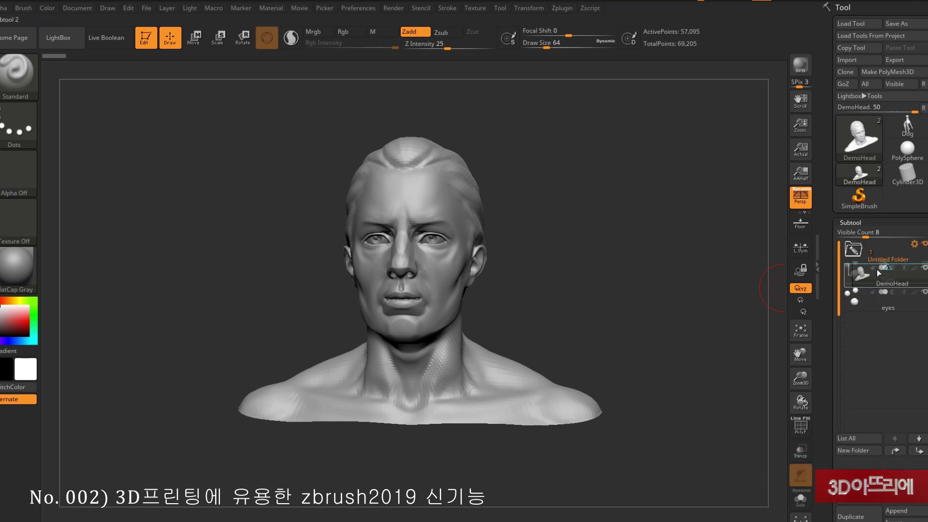
pyautogui.click(854, 251)
pyautogui.moveTo(562, 285); pyautogui.dragTo(481, 239)
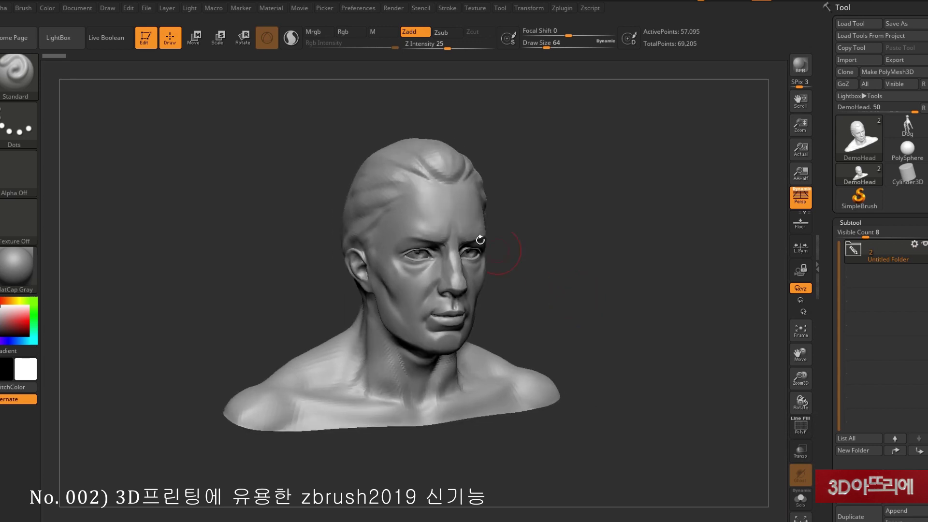
# Preview the bust through the universal camera at focal lengths of 85, 50, 35, 28, 24 and 18 mm.
pyautogui.click(108, 9)
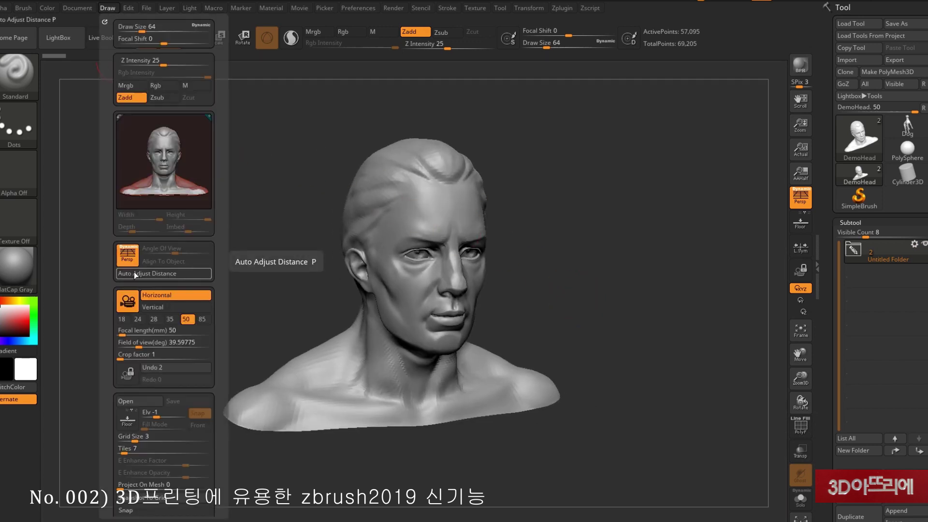
pyautogui.click(197, 320)
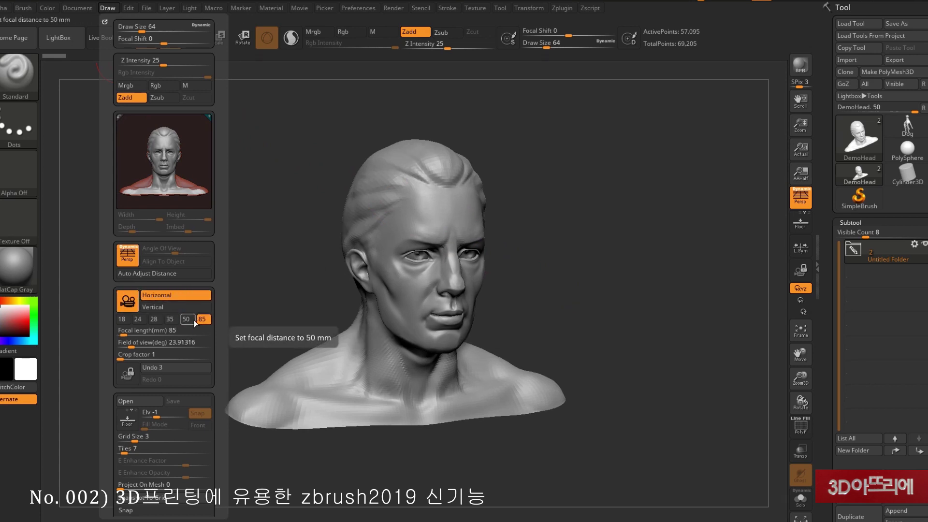
pyautogui.click(190, 320)
pyautogui.click(169, 319)
pyautogui.click(158, 318)
pyautogui.click(139, 319)
pyautogui.click(123, 321)
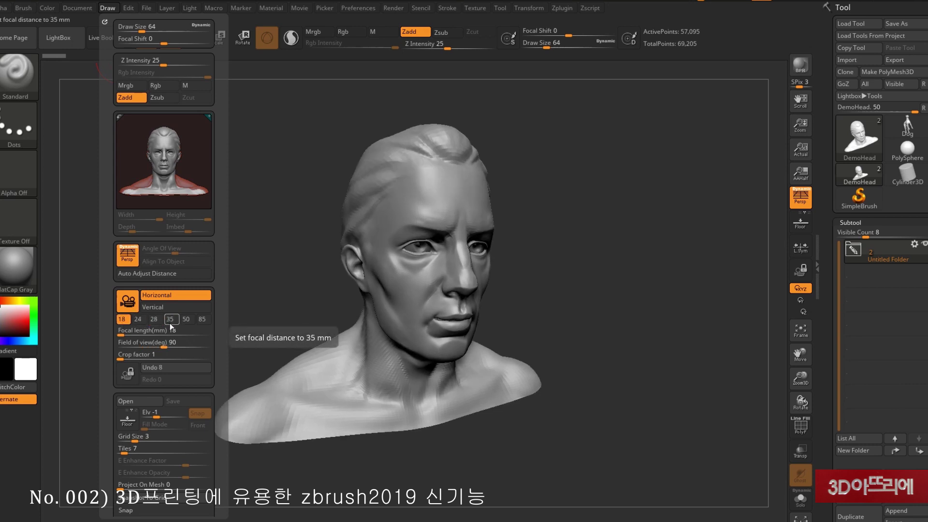
# Try a 50 mm focal length on the bust, settle on 28 mm and turn the head towards the front.
pyautogui.click(194, 322)
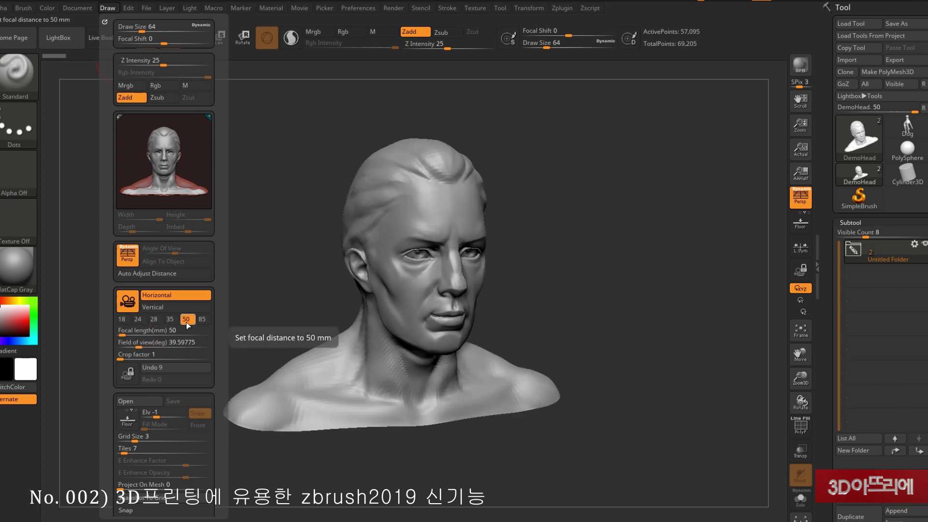
pyautogui.click(155, 320)
pyautogui.moveTo(288, 296)
pyautogui.mouseDown()
pyautogui.moveTo(282, 281)
pyautogui.moveTo(313, 290)
pyautogui.mouseUp()
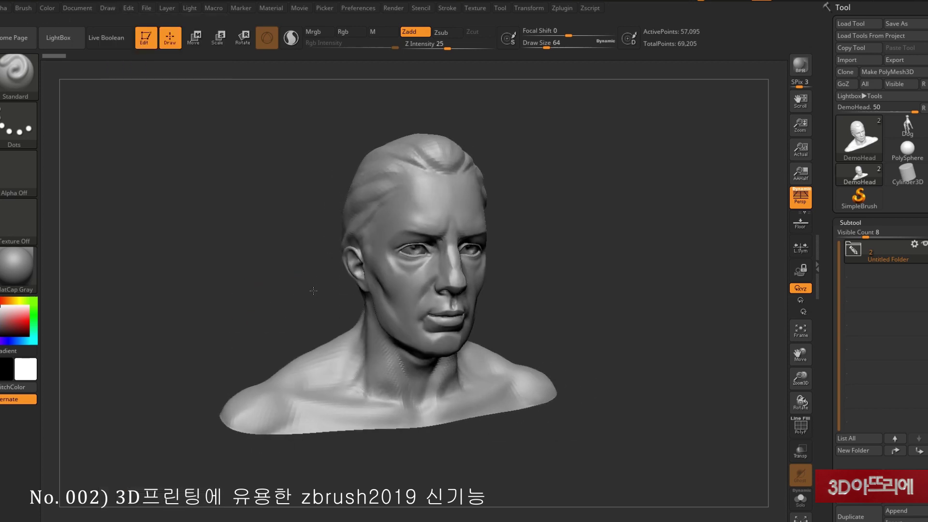
pyautogui.moveTo(481, 261); pyautogui.dragTo(519, 252)
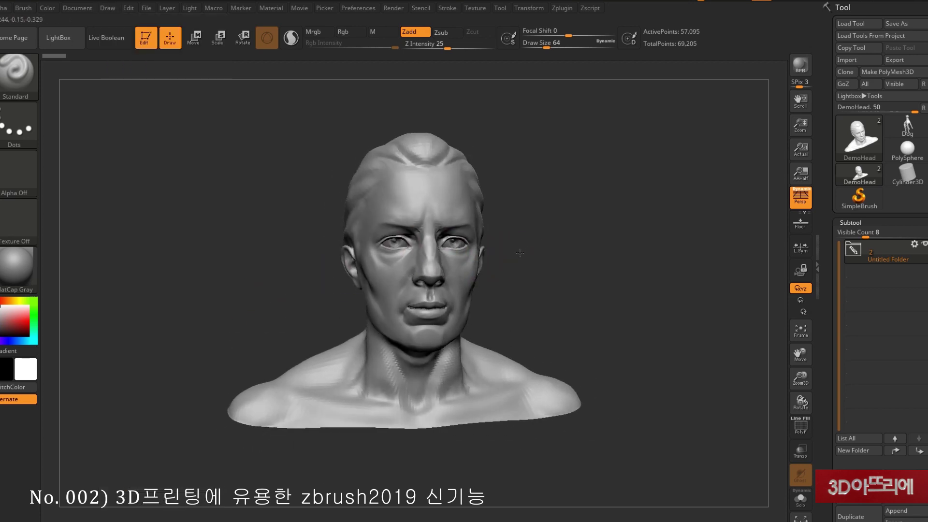
# Export the selected bust with FBX ExportImport as DemoHead.fbx to the desktop.
pyautogui.click(570, 9)
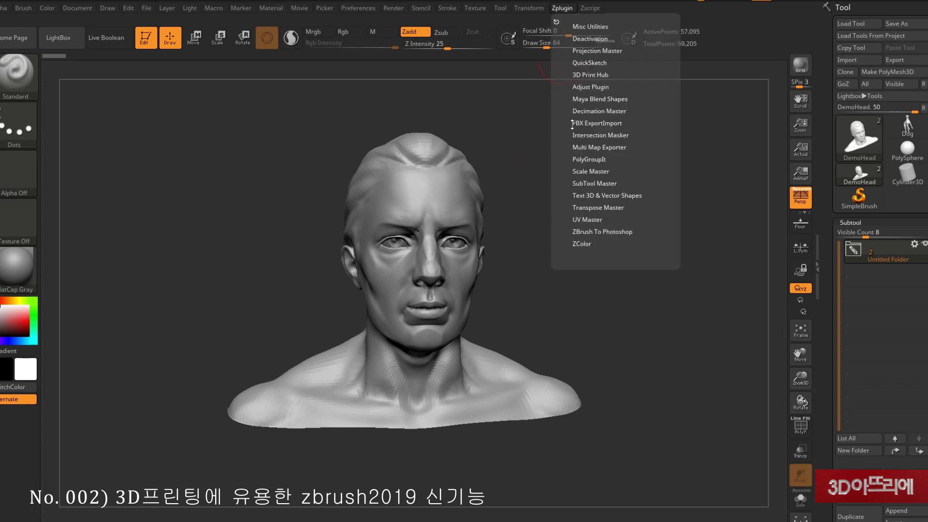
pyautogui.click(594, 124)
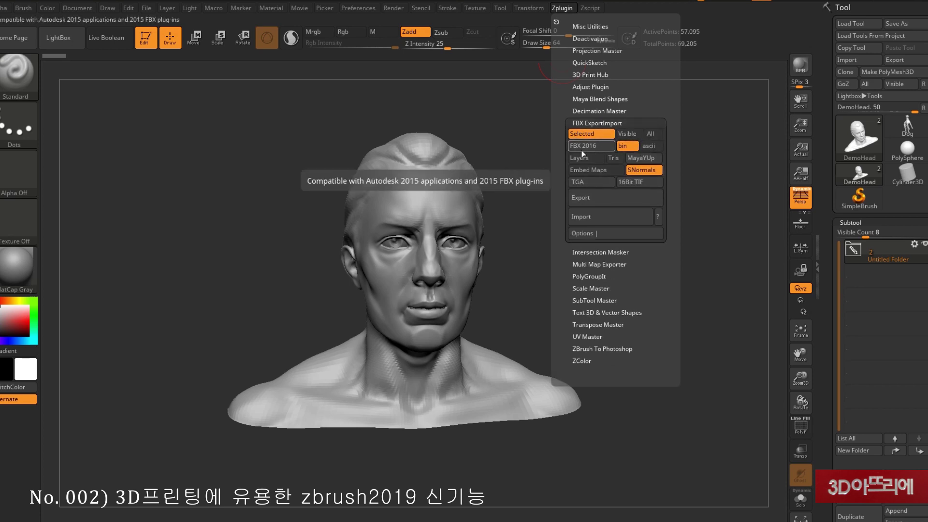
pyautogui.click(594, 196)
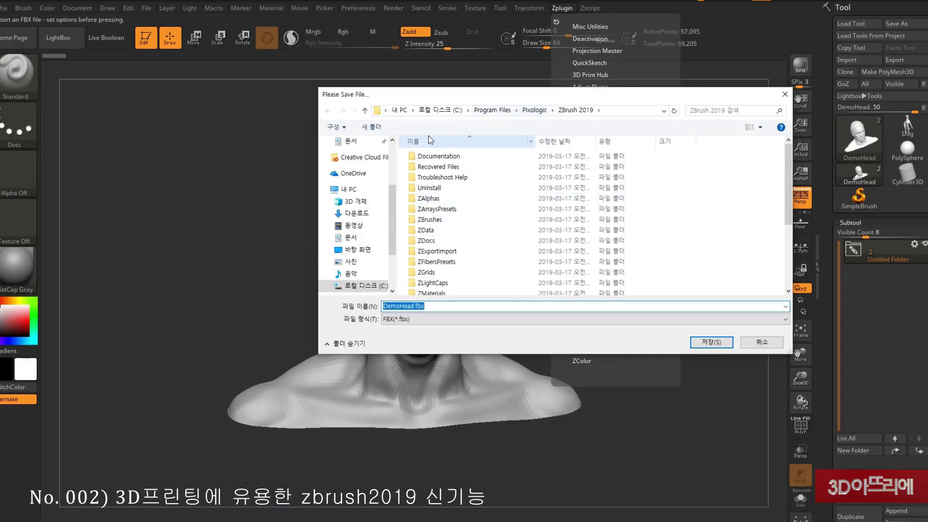
pyautogui.click(358, 249)
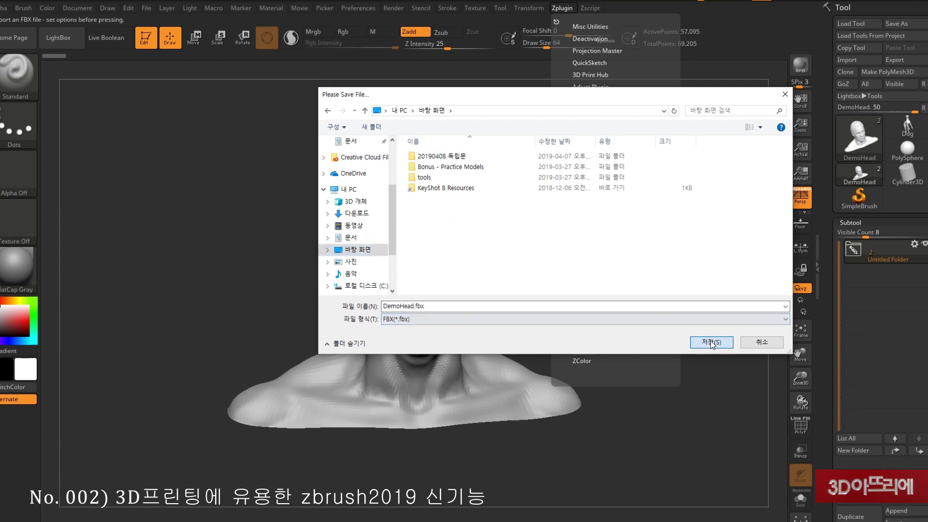
pyautogui.click(710, 342)
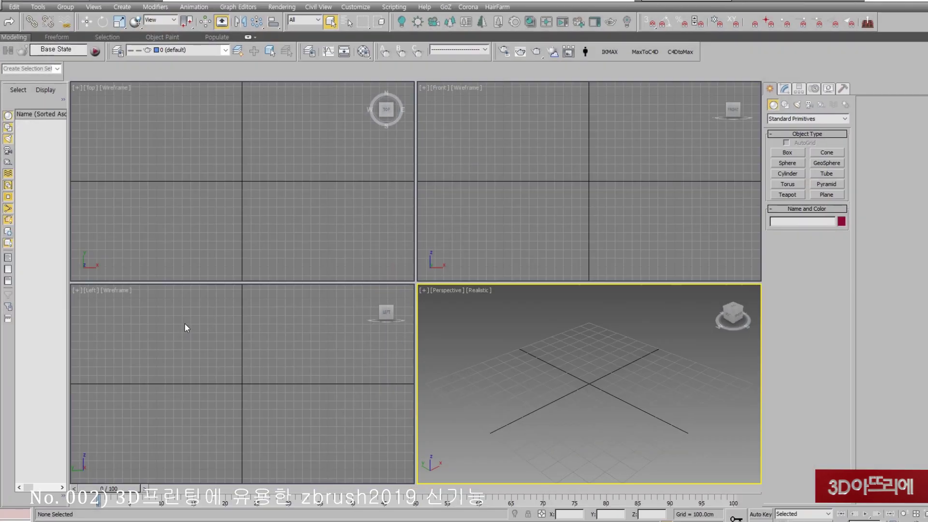
# Switch to 3ds Max and choose DemoHead.fbx on the desktop as the file to import.
pyautogui.click(4, 1)
pyautogui.click(116, 29)
pyautogui.click(83, 96)
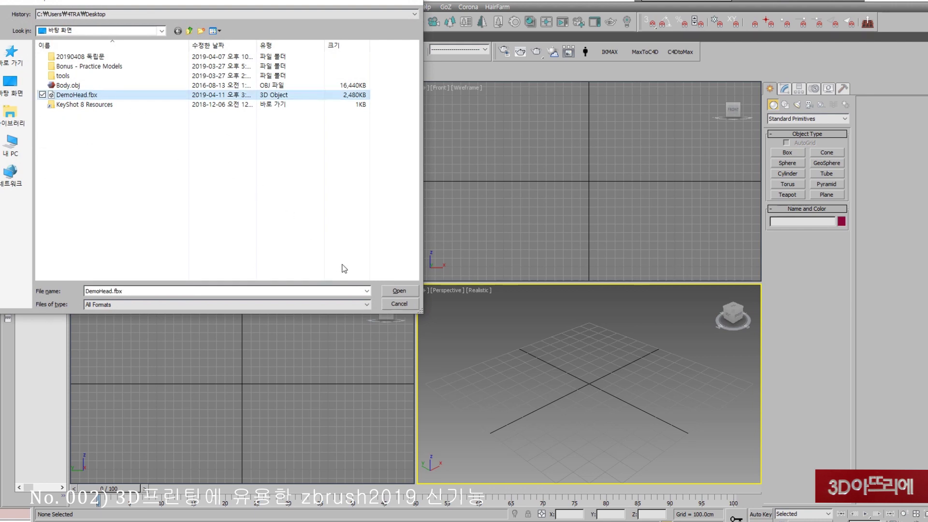
pyautogui.click(388, 292)
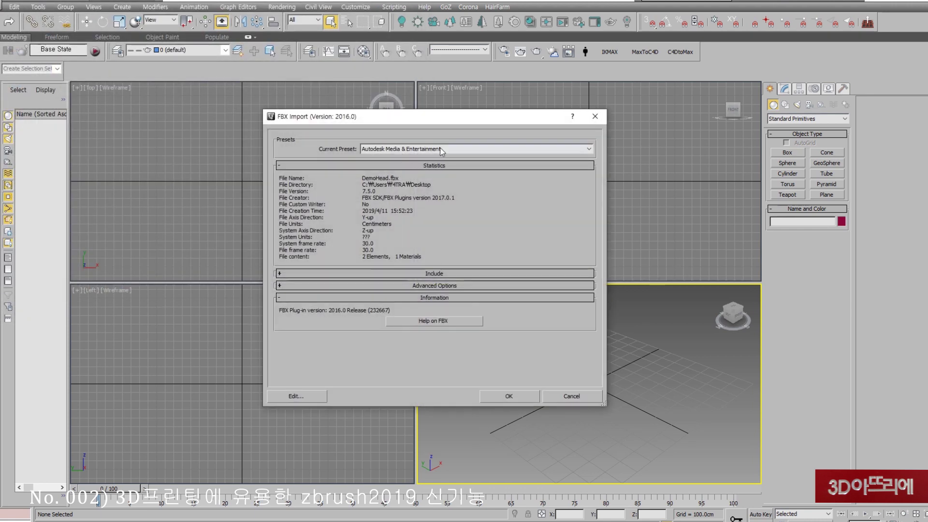
# Import the FBX with the Autodesk Media & Entertainment preset and view the perspective viewport through the ZBrushDefault camera.
pyautogui.click(589, 151)
pyautogui.click(447, 148)
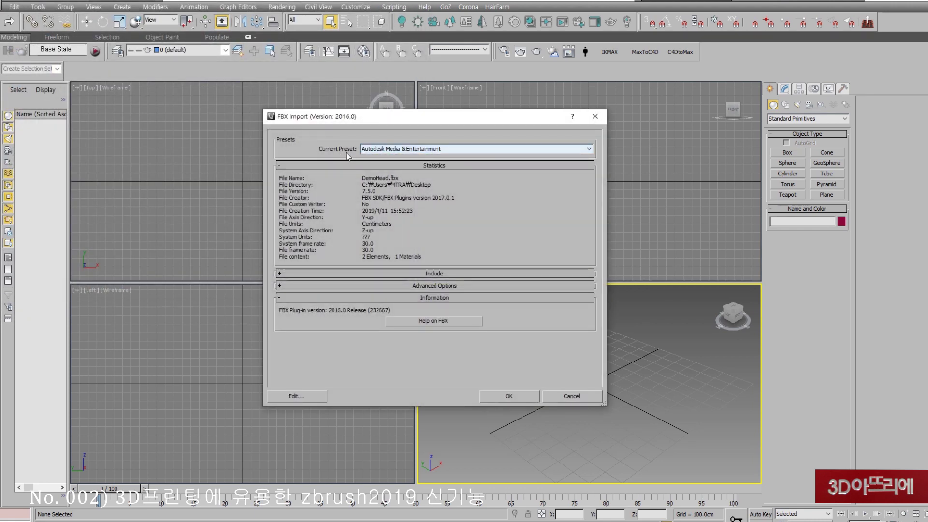
pyautogui.click(517, 395)
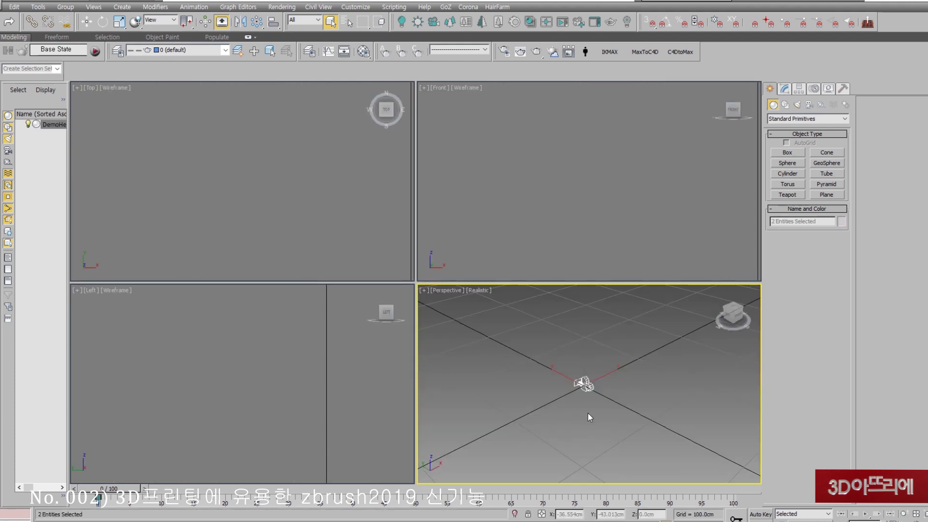
pyautogui.press('c')
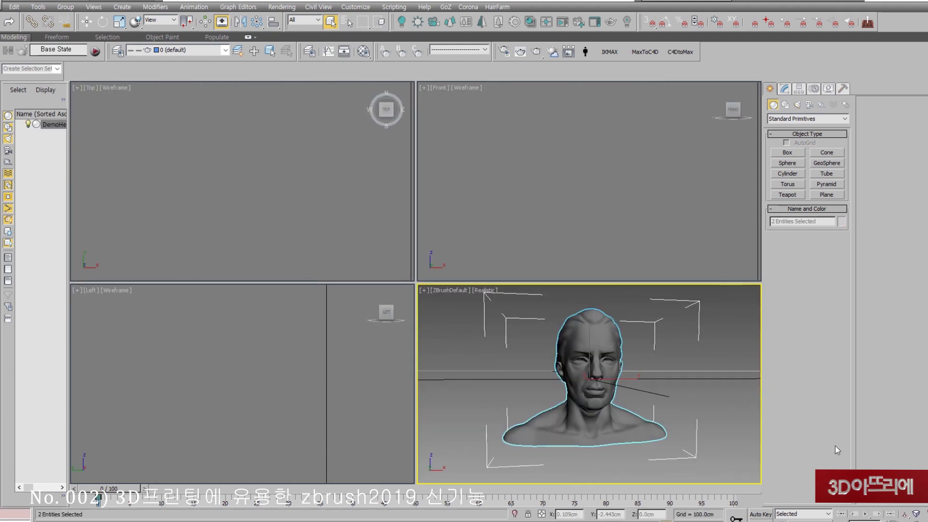
# Zoom the Front view to the imported objects, select the ZBrushDefault camera and check its lens value.
pyautogui.rightClick(701, 260)
pyautogui.press('z')
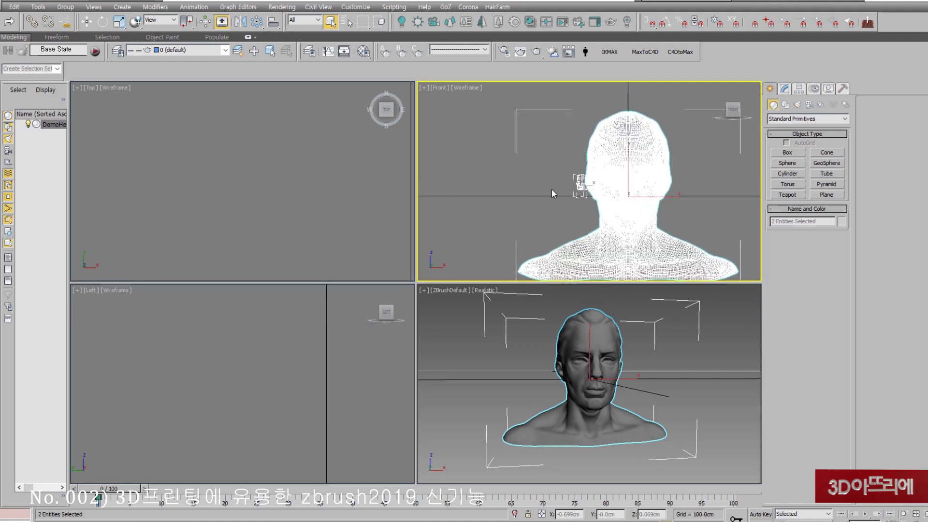
pyautogui.click(580, 182)
pyautogui.click(784, 88)
pyautogui.doubleClick(806, 232)
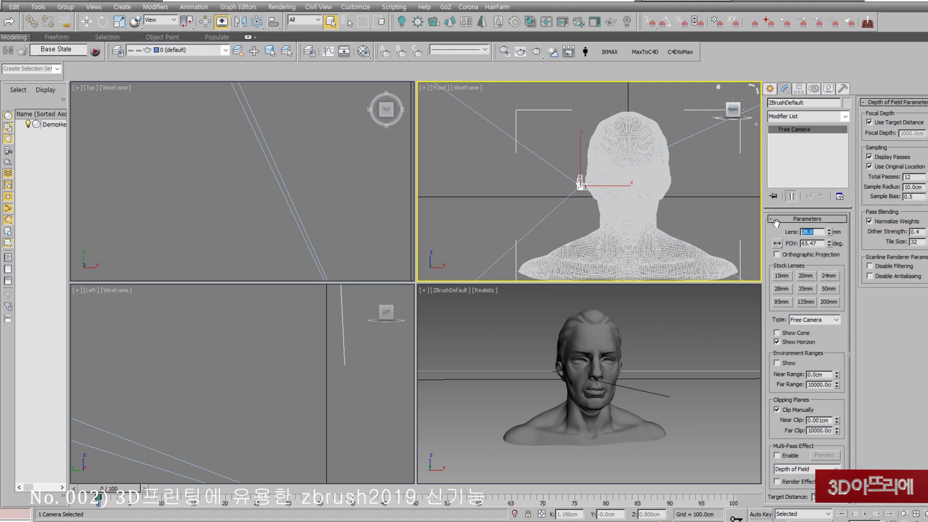
# View the head and the ZBrushDefault camera from an angle and delete the camera.
pyautogui.click(925, 520)
pyautogui.moveTo(613, 167); pyautogui.dragTo(689, 274)
pyautogui.scroll(-10, 580, 203)
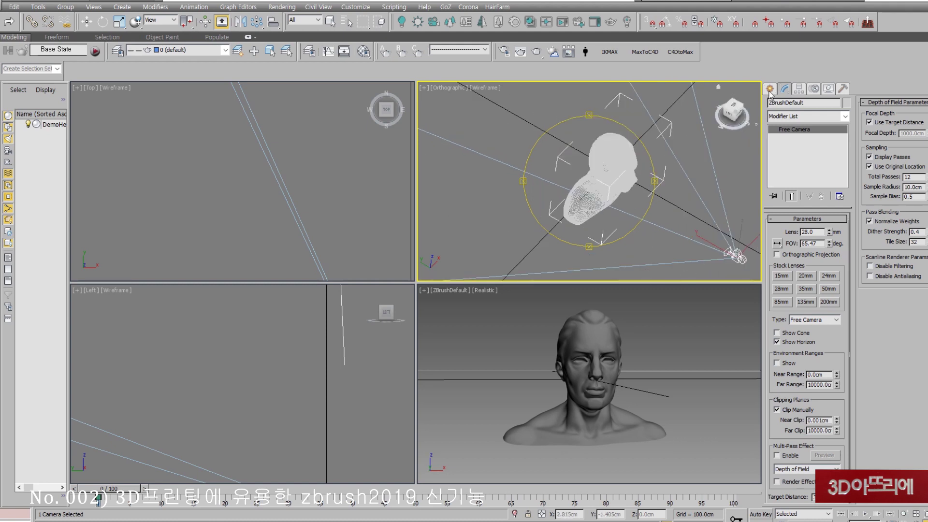
pyautogui.rightClick(691, 218)
pyautogui.press('Delete')
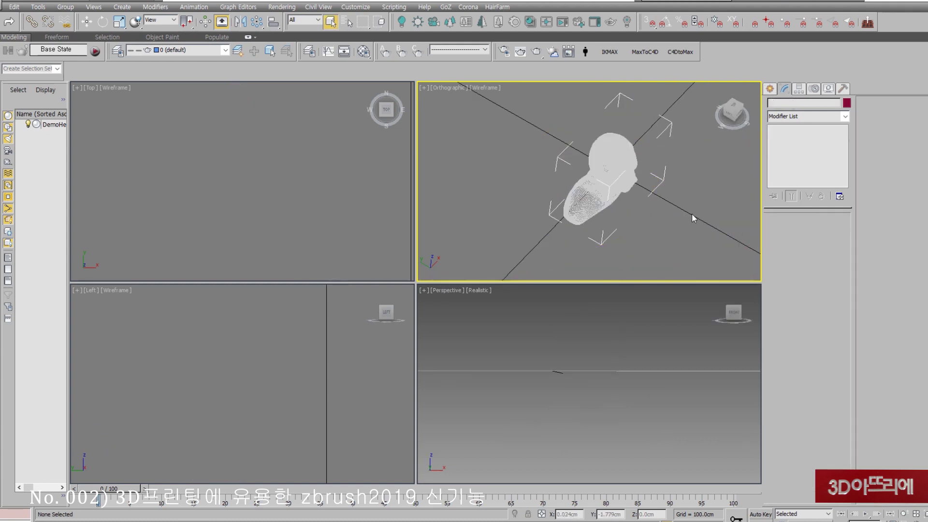
# Create a Target camera in the Top view aimed at the head and look through it in the perspective viewport.
pyautogui.click(769, 89)
pyautogui.click(291, 172)
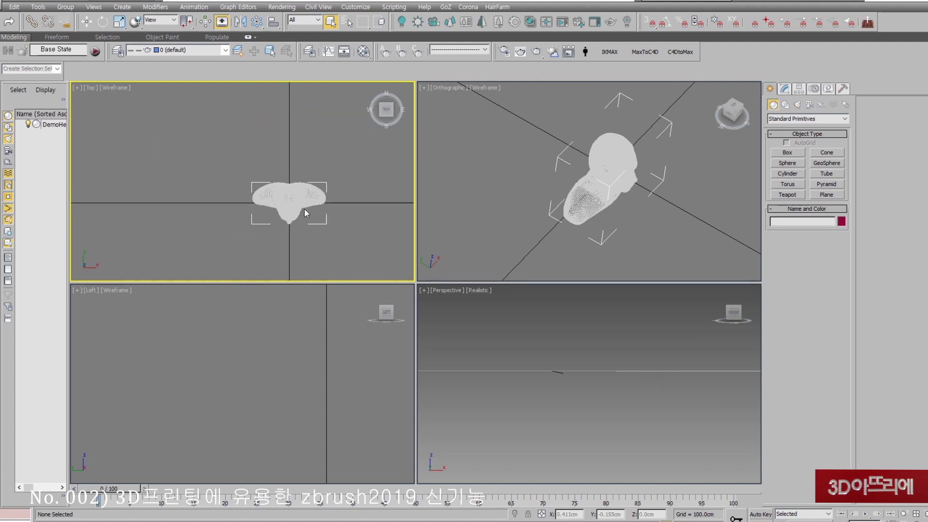
pyautogui.click(808, 105)
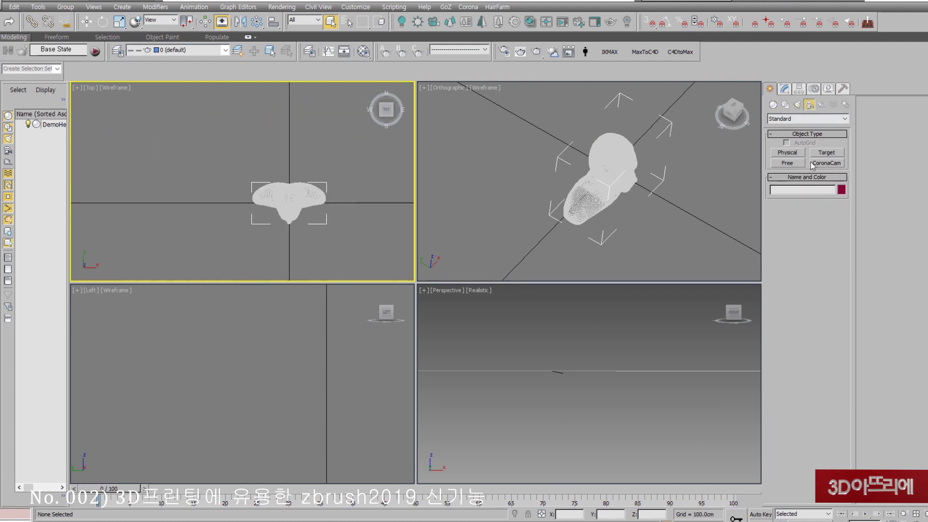
pyautogui.click(822, 154)
pyautogui.moveTo(351, 274); pyautogui.dragTo(290, 206)
pyautogui.rightClick(495, 356)
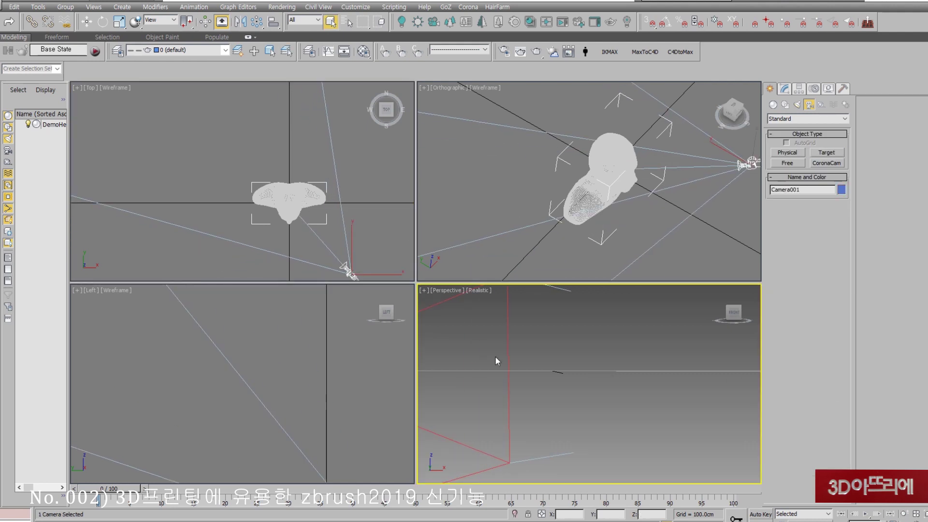
pyautogui.press('c')
# Set the new camera's lens to 35 mm and dolly it back until the whole bust fits the view.
pyautogui.click(784, 88)
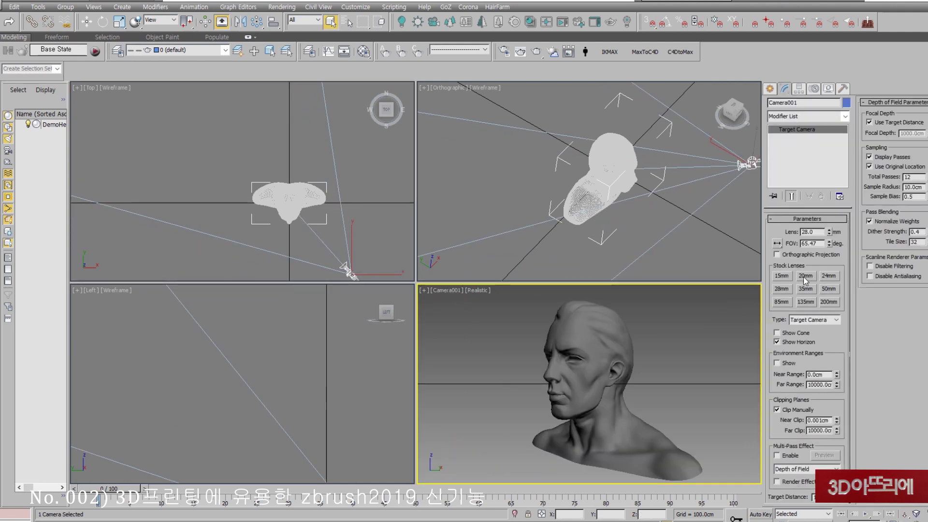
pyautogui.moveTo(819, 232)
pyautogui.mouseDown()
pyautogui.moveTo(789, 231)
pyautogui.moveTo(830, 233)
pyautogui.mouseUp()
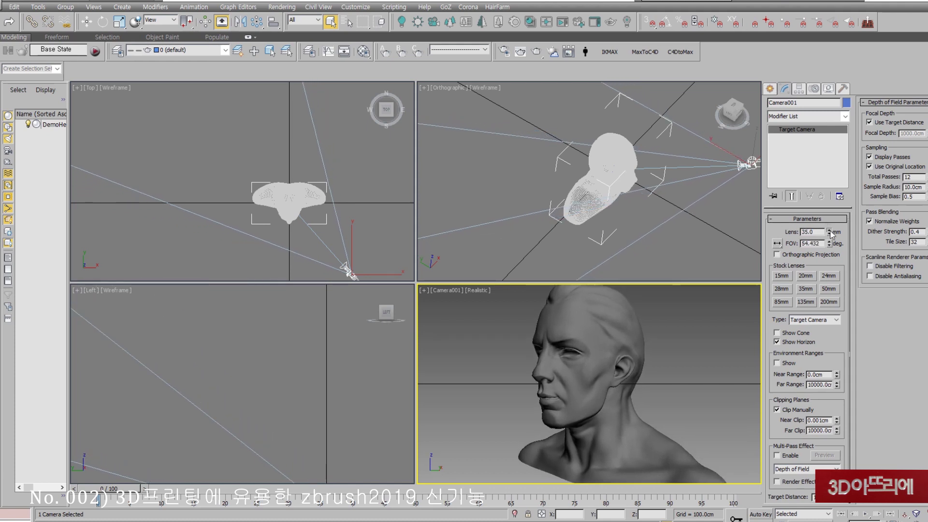
pyautogui.click(905, 514)
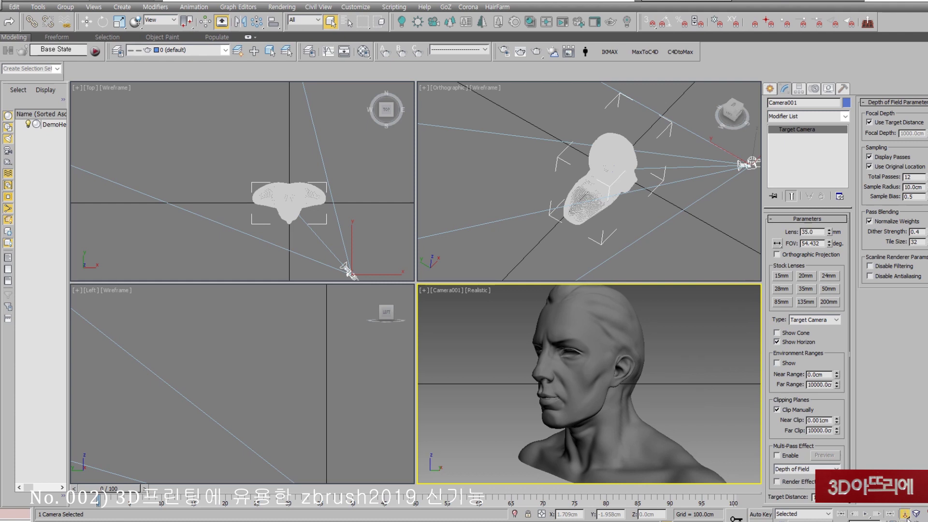
pyautogui.moveTo(657, 387); pyautogui.dragTo(741, 269)
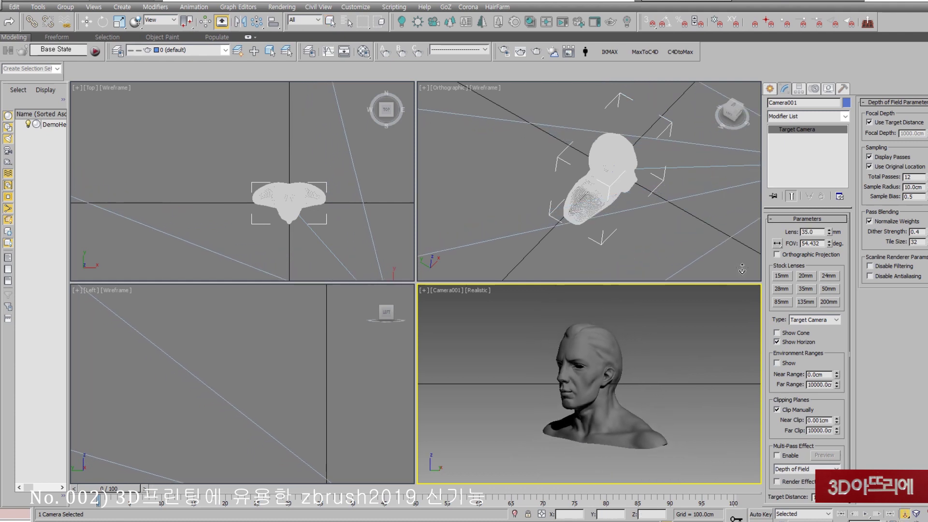
# Create a teapot with a radius of about 0.49 cm in front of the head in the Top view.
pyautogui.click(773, 91)
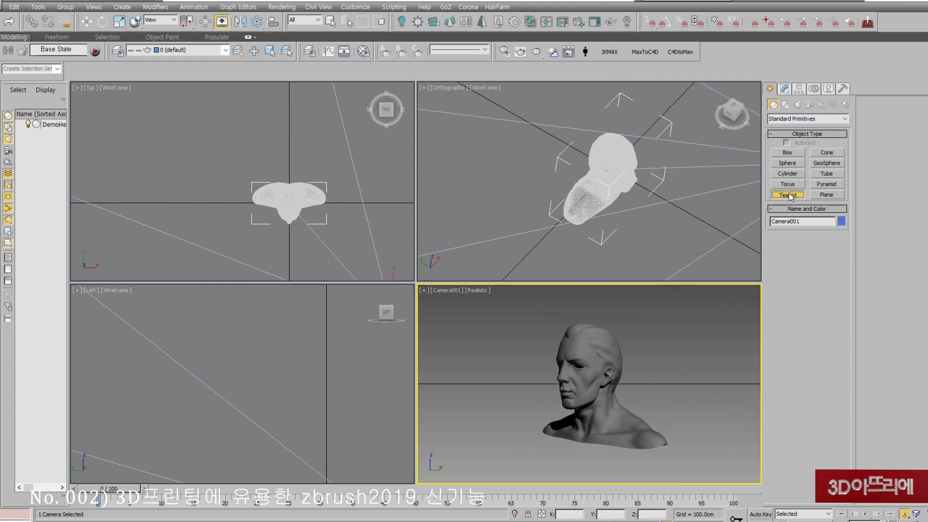
pyautogui.click(788, 194)
pyautogui.moveTo(319, 245); pyautogui.dragTo(338, 245)
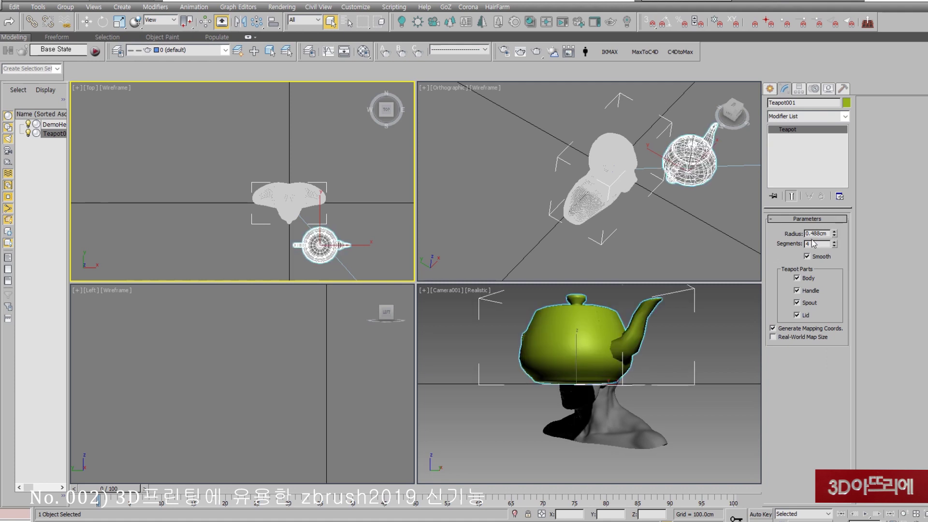
pyautogui.rightClick(405, 229)
pyautogui.rightClick(325, 363)
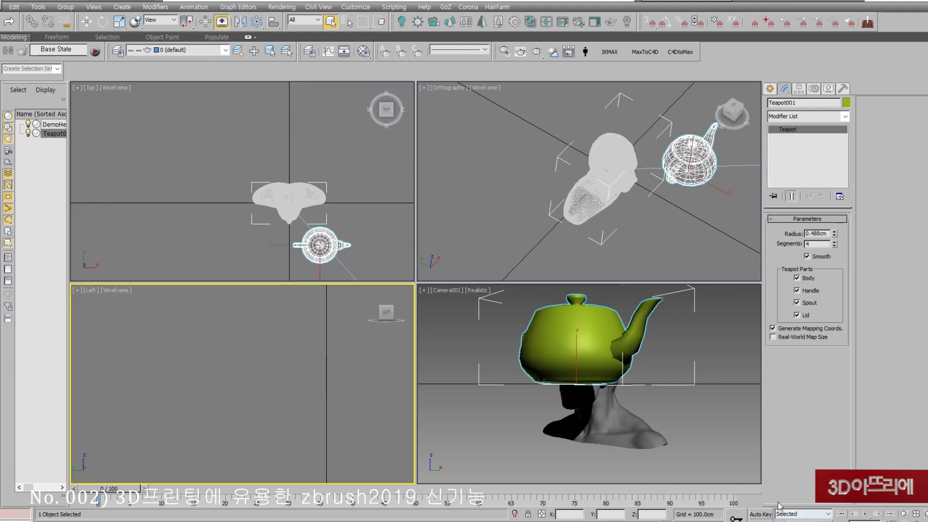
# Move the DemoHead mesh up about 0.73 cm in the Left view so its base sits on the grid.
pyautogui.click(916, 514)
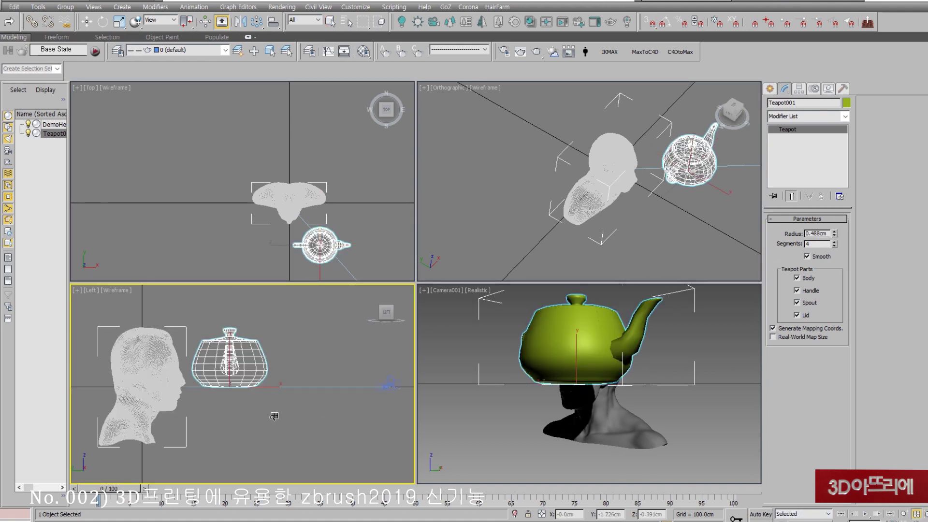
pyautogui.rightClick(222, 361)
pyautogui.click(237, 376)
pyautogui.click(144, 362)
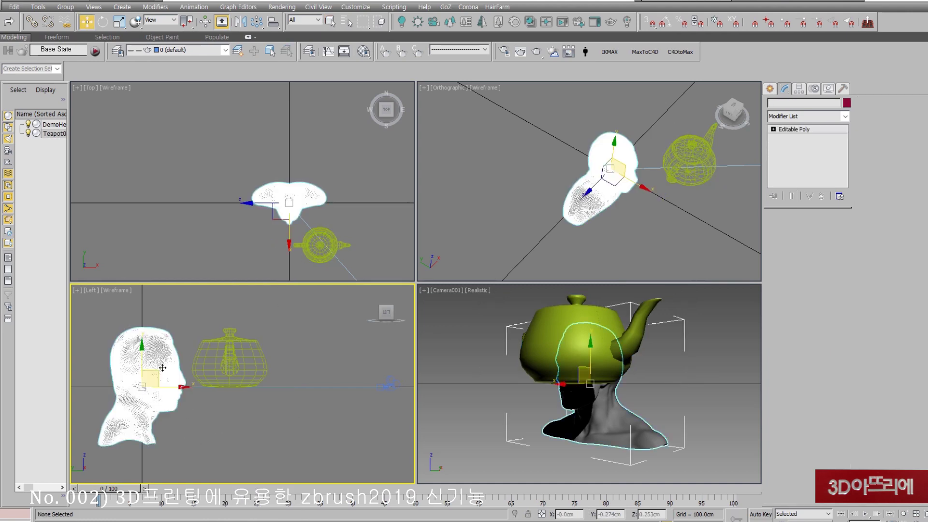
pyautogui.moveTo(144, 362); pyautogui.dragTo(145, 304)
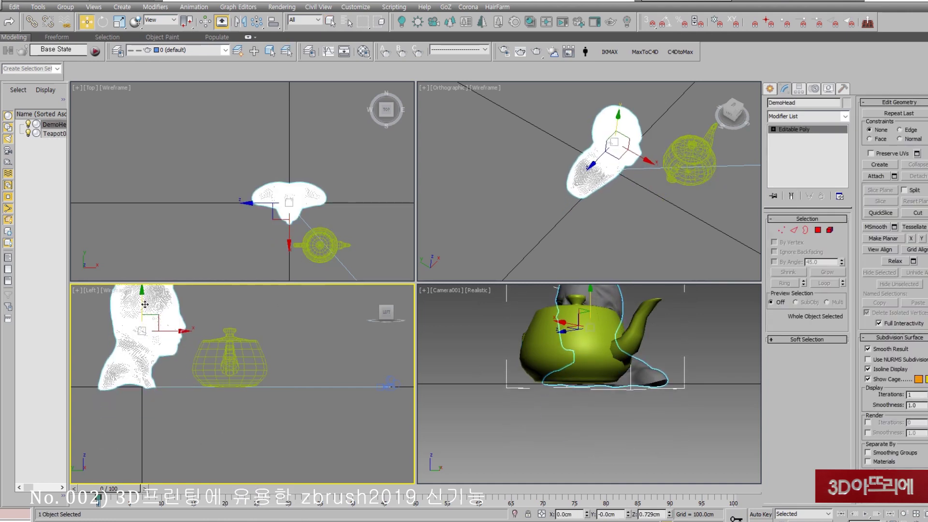
# Orbit and pan Camera001 to frame the head and the teapot side by side from slightly above.
pyautogui.rightClick(718, 469)
pyautogui.click(914, 520)
pyautogui.moveTo(651, 372); pyautogui.dragTo(648, 437)
pyautogui.keyDown('alt'); pyautogui.moveTo(678, 385); pyautogui.dragTo(755, 406, button='middle'); pyautogui.keyUp('alt')
pyautogui.click(617, 252)
pyautogui.click(644, 289)
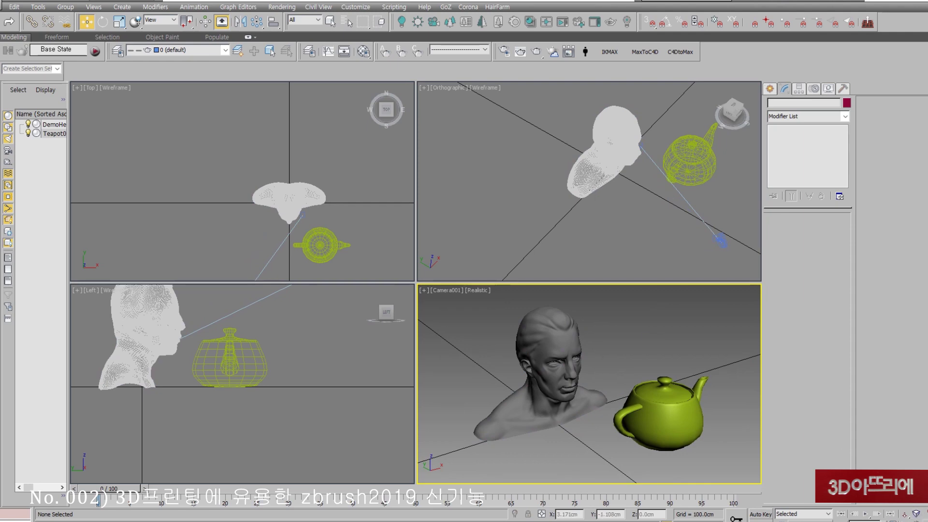
# Maximize the camera viewport and export the scene to the desktop as DemoHead_maxc.fbx.
pyautogui.click(914, 513)
pyautogui.hotkey('alt', 'f')
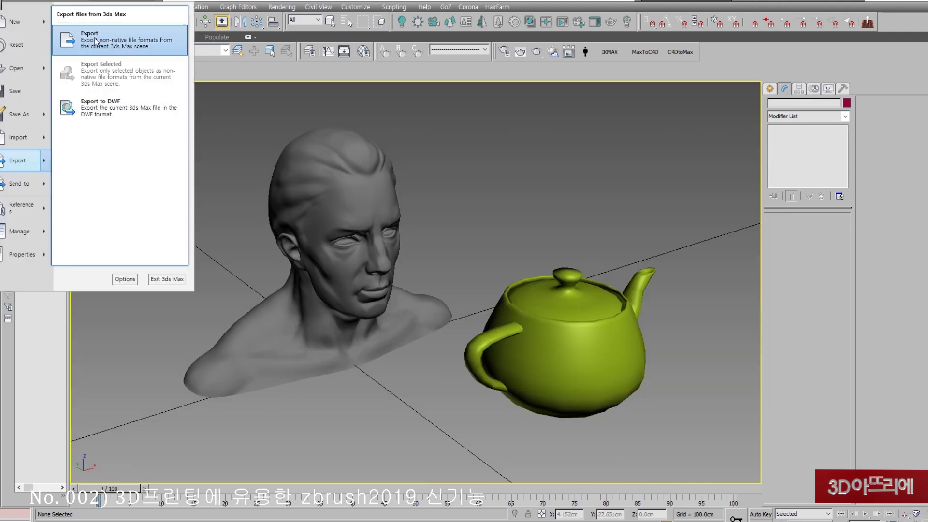
pyautogui.click(140, 37)
pyautogui.click(76, 85)
pyautogui.click(112, 290)
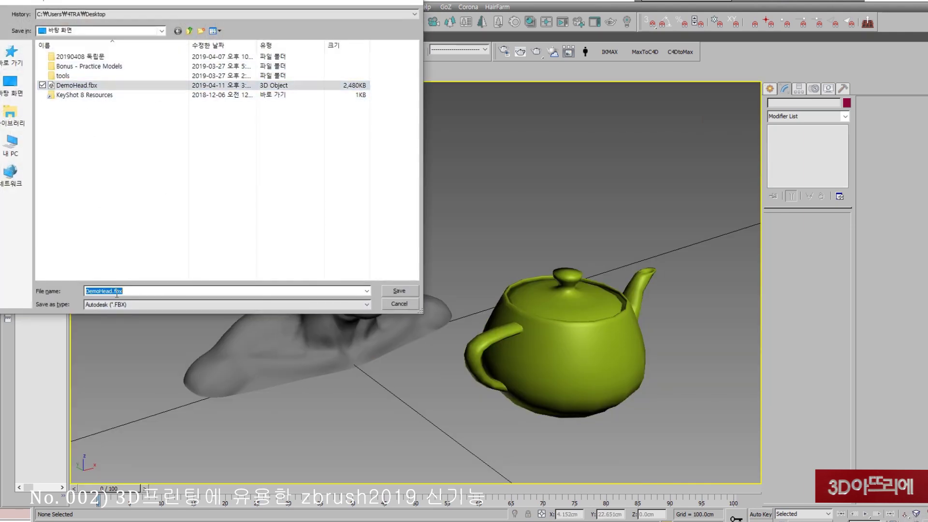
pyautogui.click(113, 291)
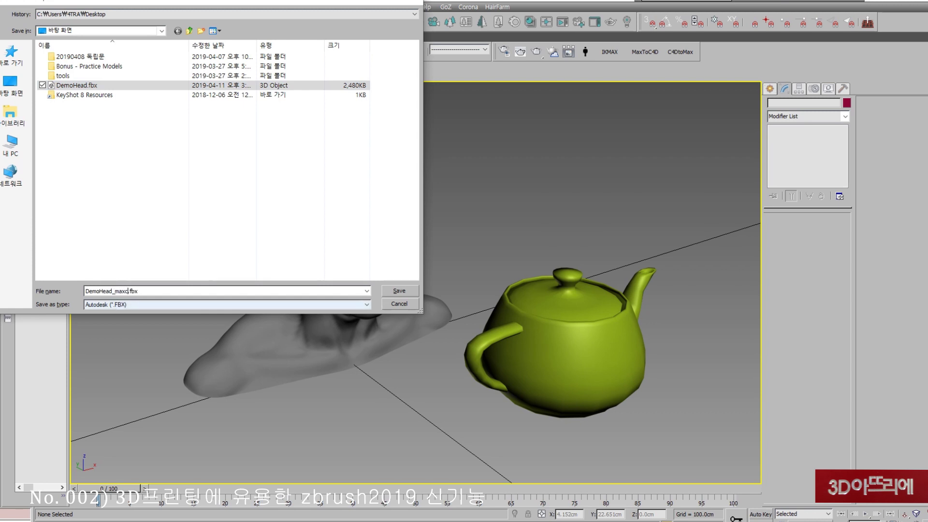
pyautogui.click(405, 291)
pyautogui.click(548, 399)
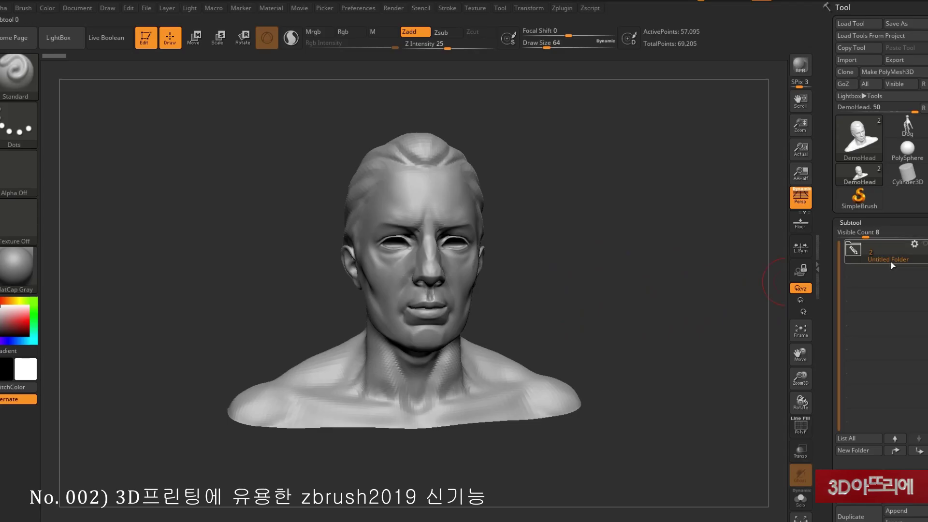
# In ZBrush, make Cylinder3D the active tool and import the FBX exported from 3ds Max with FBX ExportImport.
pyautogui.moveTo(628, 286); pyautogui.dragTo(661, 329)
pyautogui.click(917, 186)
pyautogui.click(554, 8)
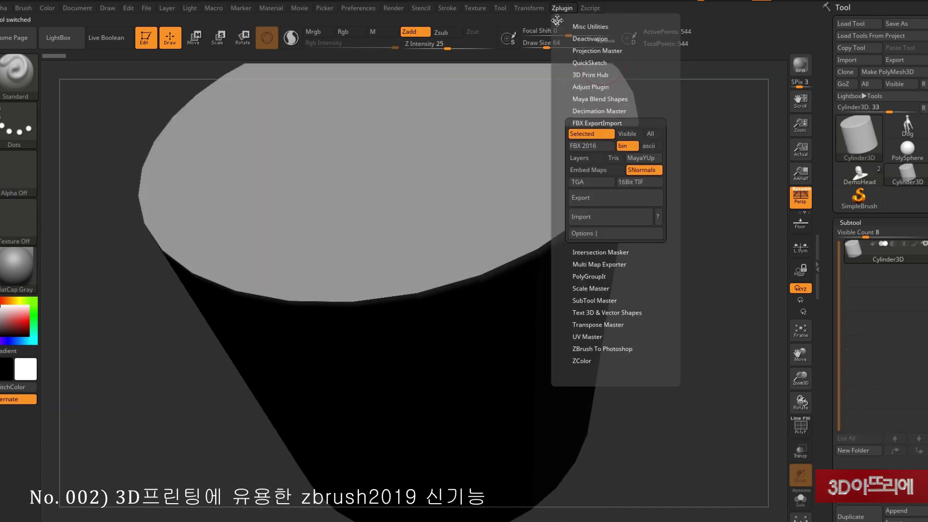
pyautogui.click(591, 217)
pyautogui.click(451, 198)
pyautogui.click(708, 342)
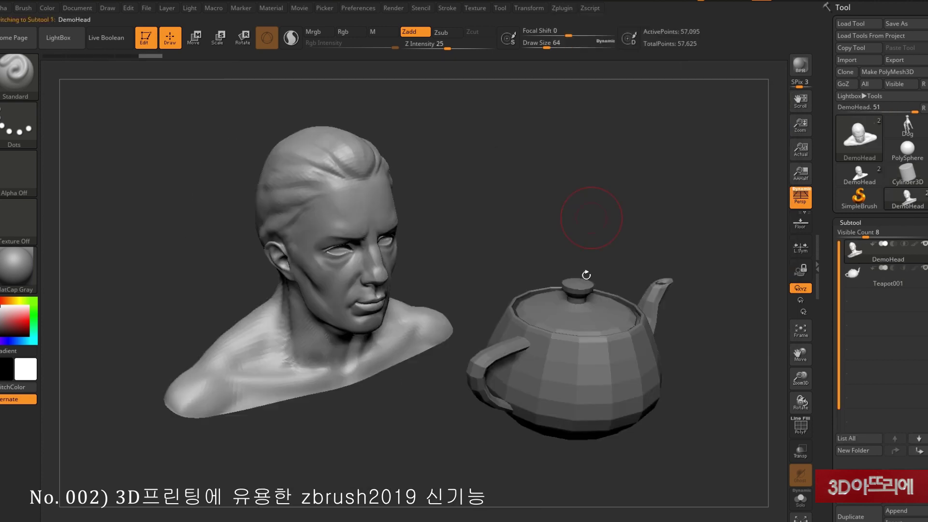
# Turn on the camera lock and orbit around the imported head and teapot.
pyautogui.click(107, 9)
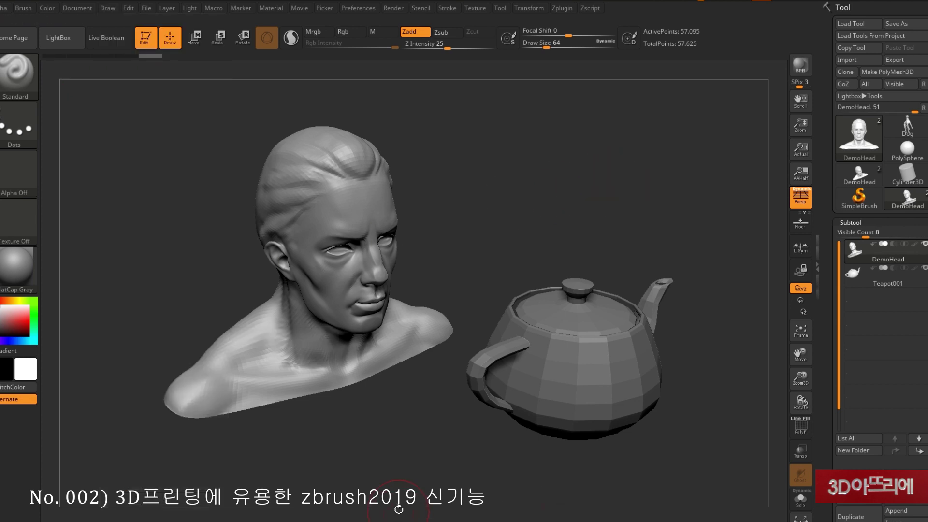
pyautogui.click(804, 275)
pyautogui.moveTo(701, 227); pyautogui.dragTo(767, 271)
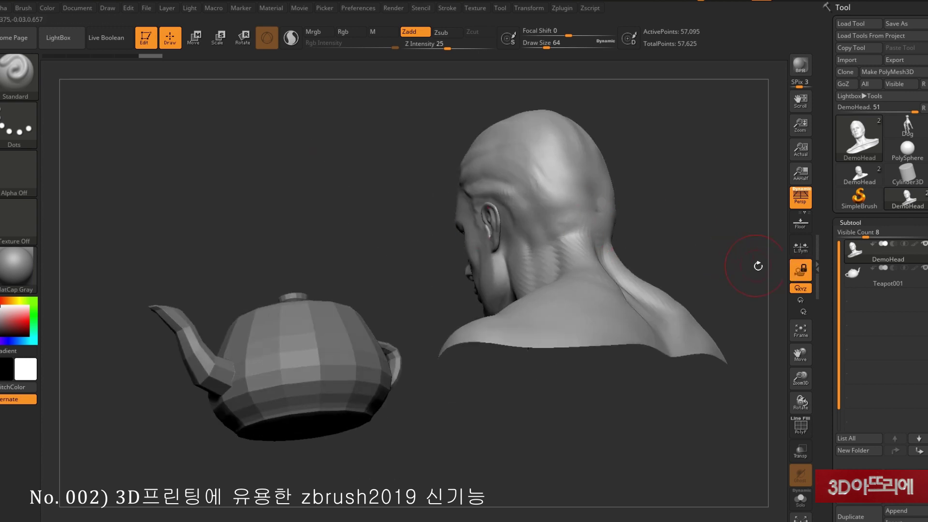
pyautogui.moveTo(599, 244); pyautogui.dragTo(798, 271)
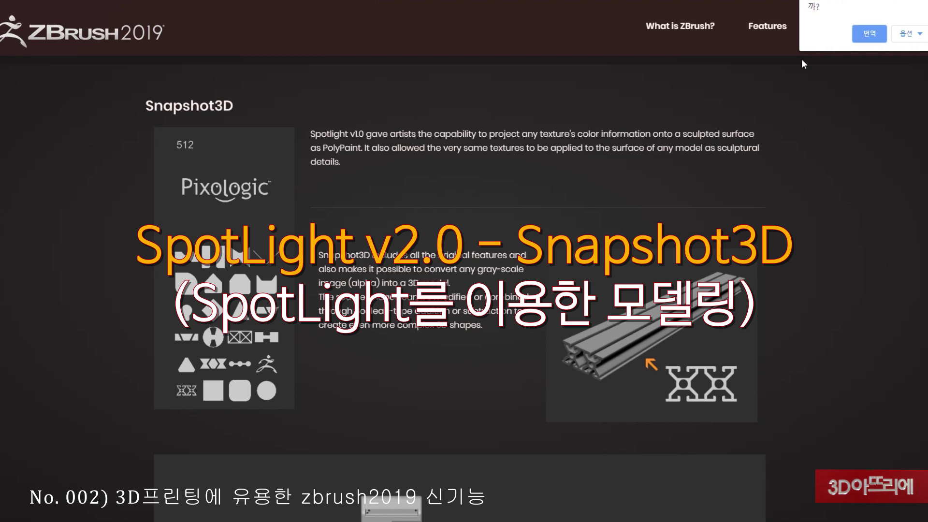
# On the ZBrush 2019 features page, read the Snapshot3D description in Korean translation and look over the rifle example.
pyautogui.click(866, 32)
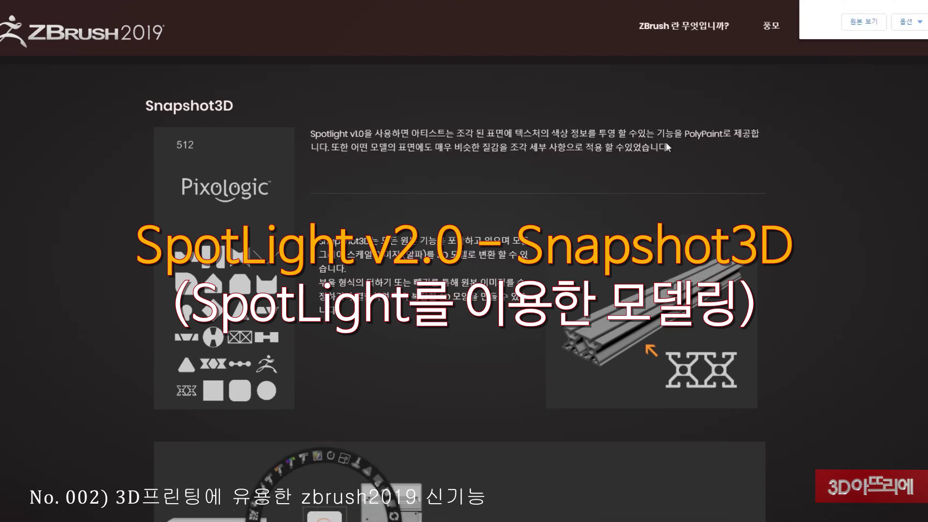
pyautogui.moveTo(332, 244); pyautogui.dragTo(538, 301)
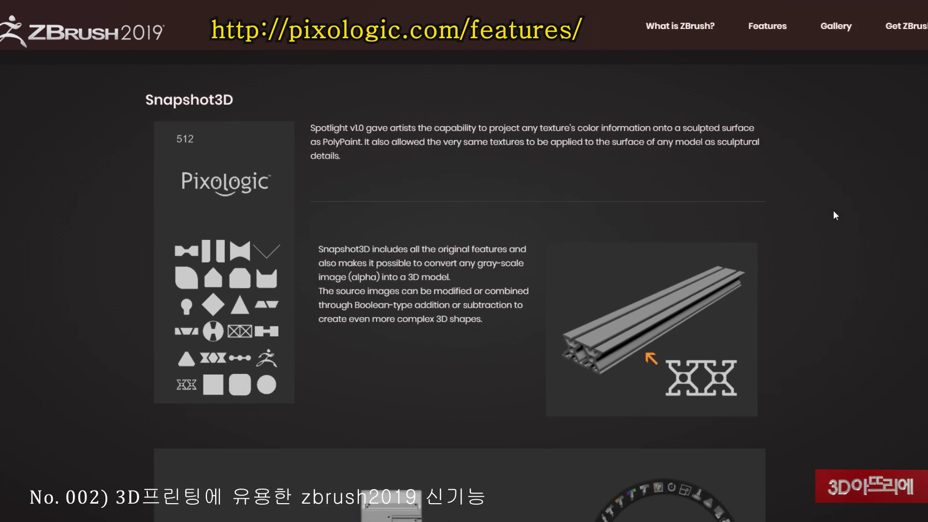
pyautogui.scroll(-3, 833, 210)
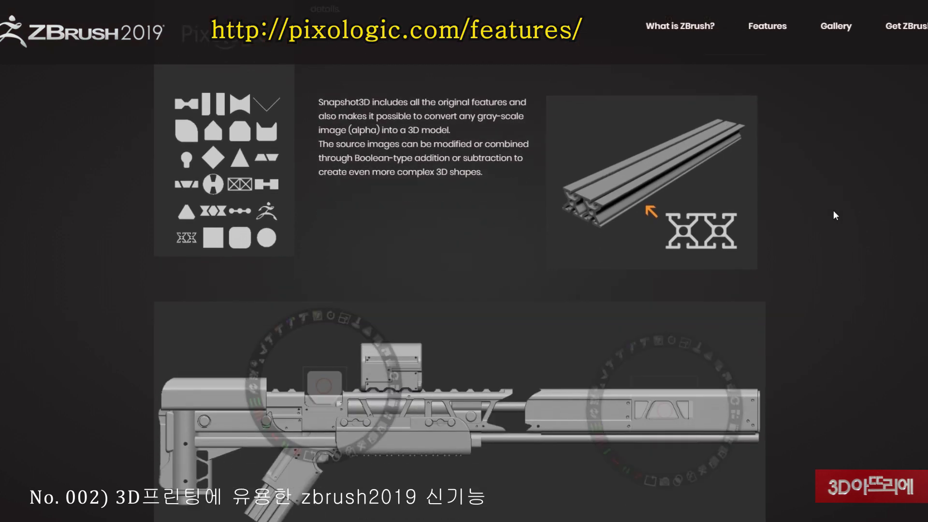
pyautogui.scroll(-3, 833, 215)
pyautogui.scroll(-1, 743, 289)
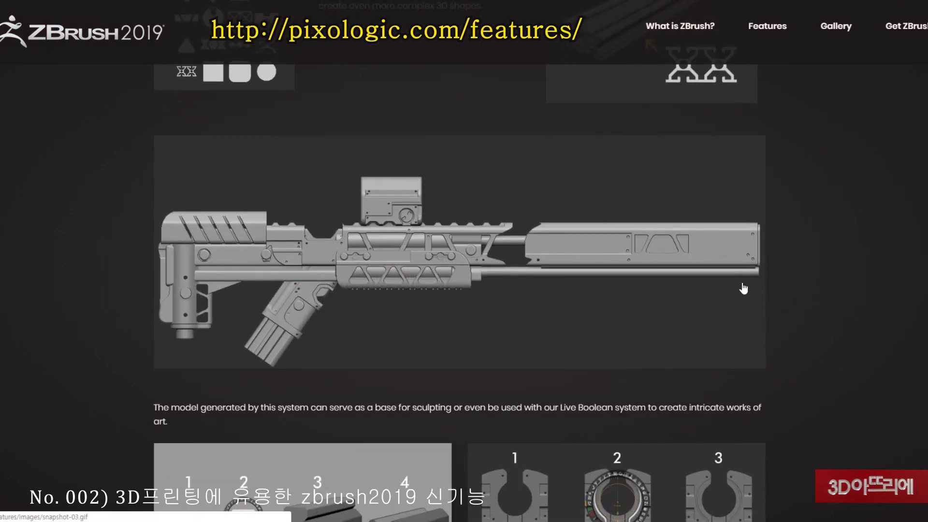
pyautogui.scroll(-2, 743, 289)
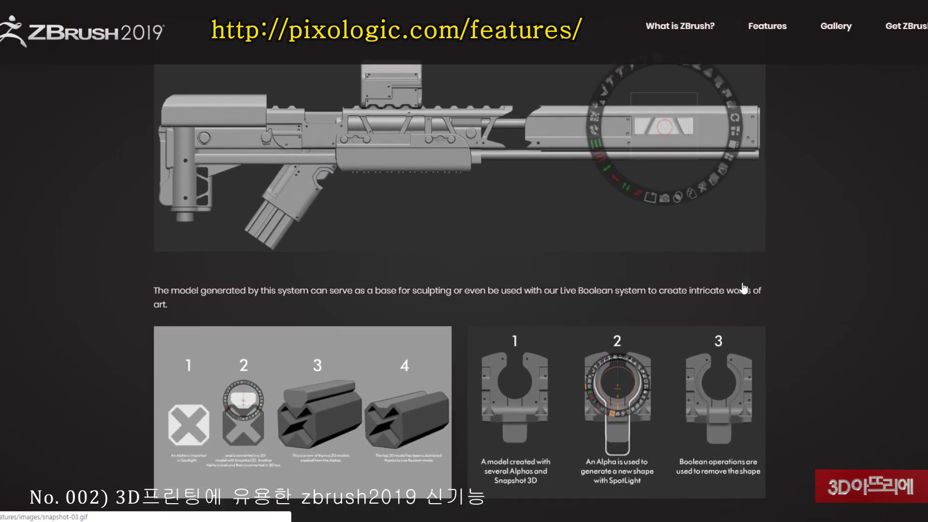
# Translate the page into Korean at the Boolean examples and highlight the phrase about the Live Boolean system.
pyautogui.scroll(-4, 743, 288)
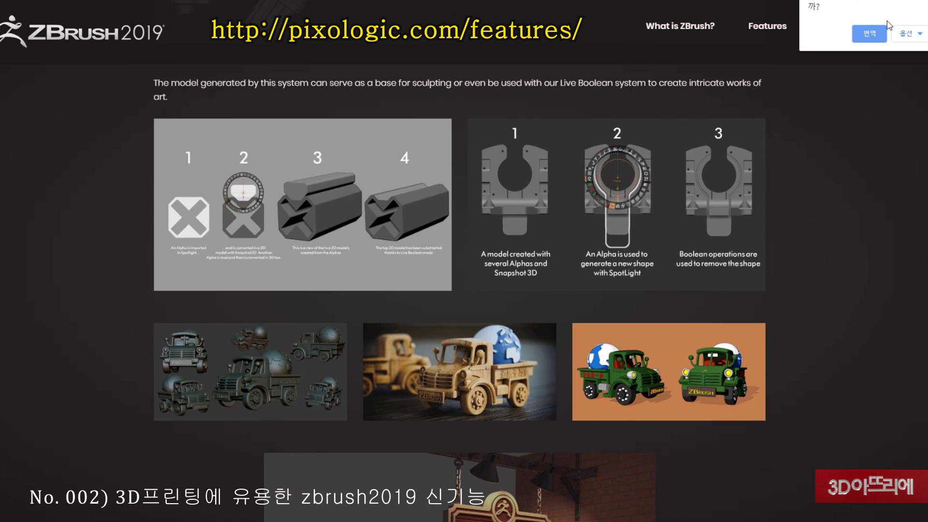
pyautogui.click(869, 36)
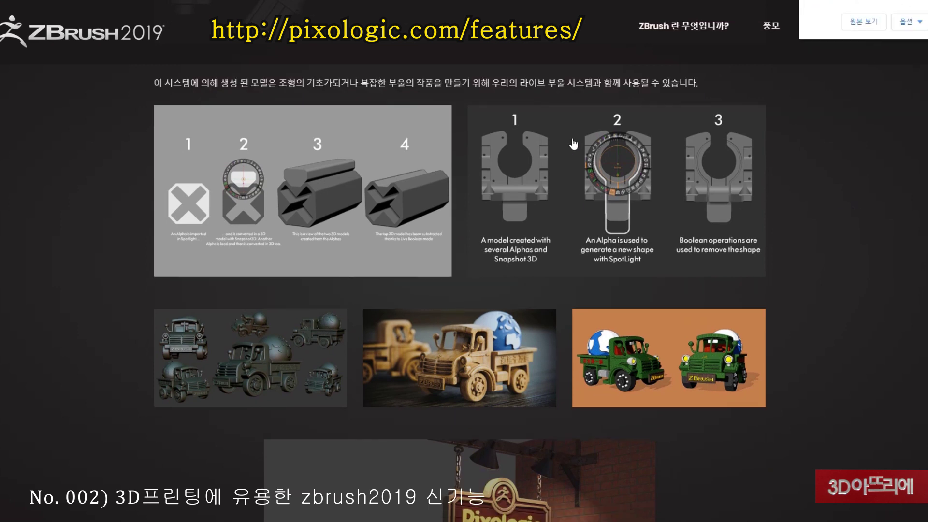
pyautogui.moveTo(520, 83); pyautogui.dragTo(602, 81)
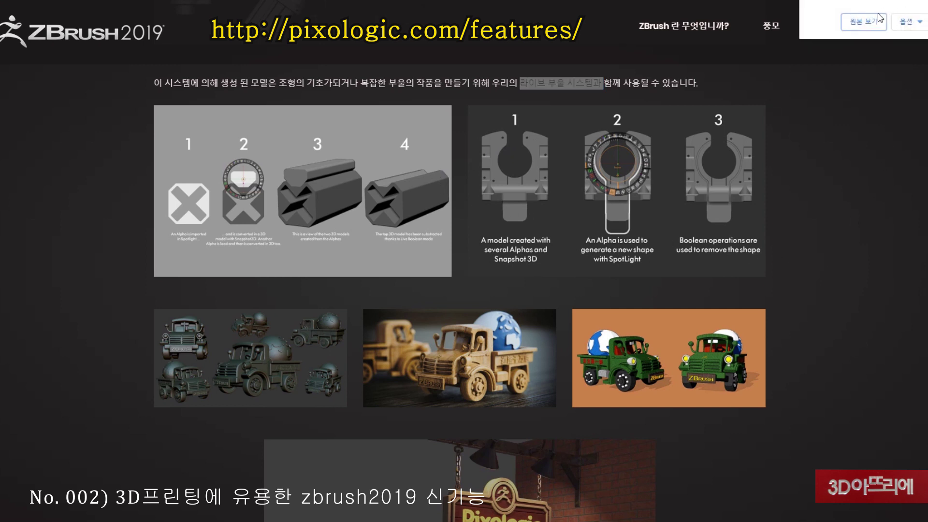
# Switch the translated features page back to its original language.
pyautogui.click(877, 19)
pyautogui.moveTo(876, 41)
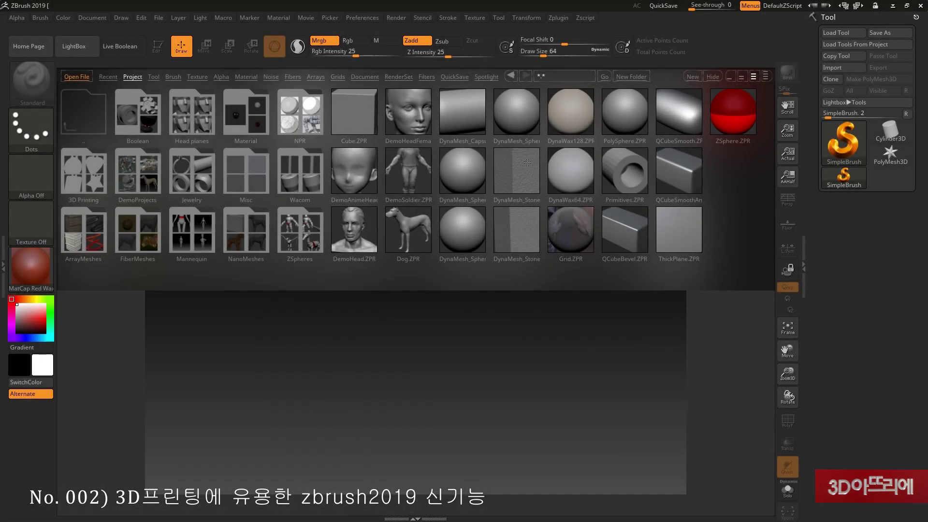
# In ZBrush, load the DynaMesh_Sphere_64 project and turn off perspective.
pyautogui.click(516, 118)
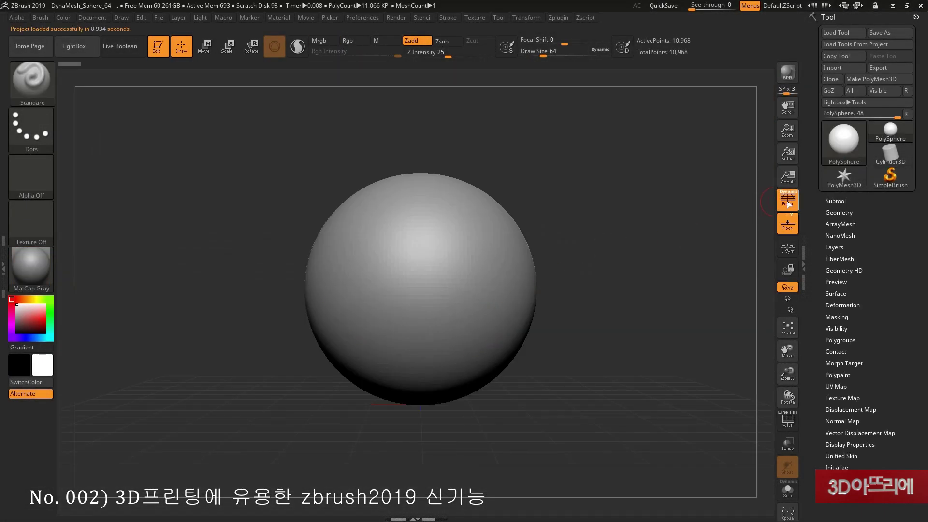
pyautogui.click(787, 203)
pyautogui.keyDown('alt'); pyautogui.moveTo(599, 287); pyautogui.dragTo(558, 381); pyautogui.keyUp('alt')
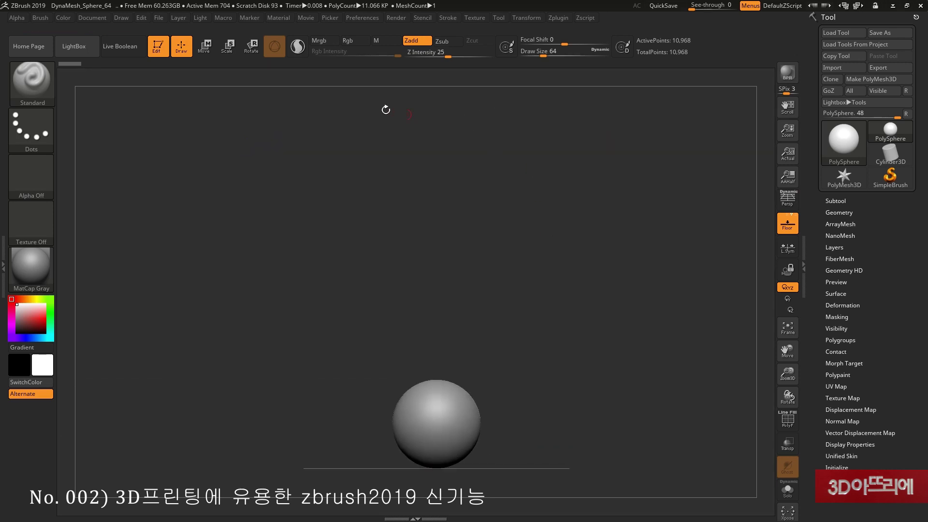
# Load the HardSurface SpotLight set with the thick X thumbnail from LightBox and bring up the SpotLight dial.
pyautogui.click(76, 47)
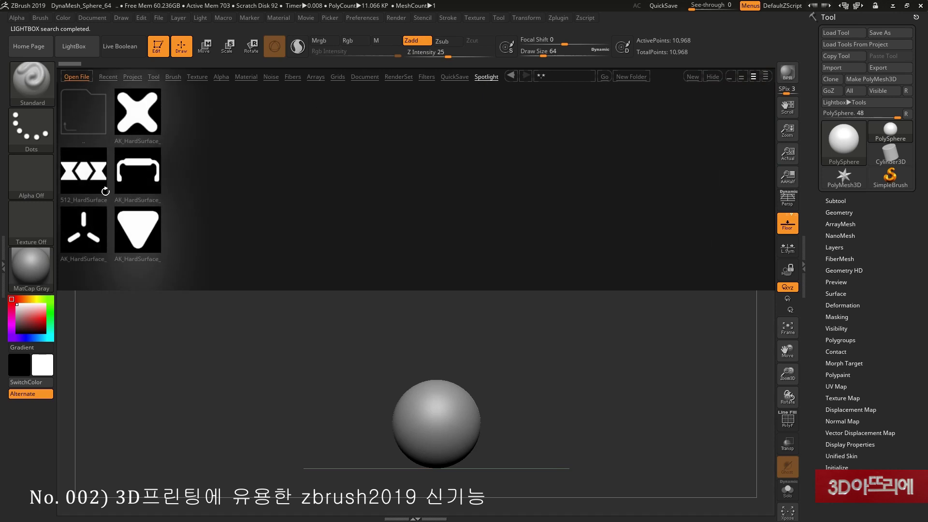
pyautogui.doubleClick(146, 118)
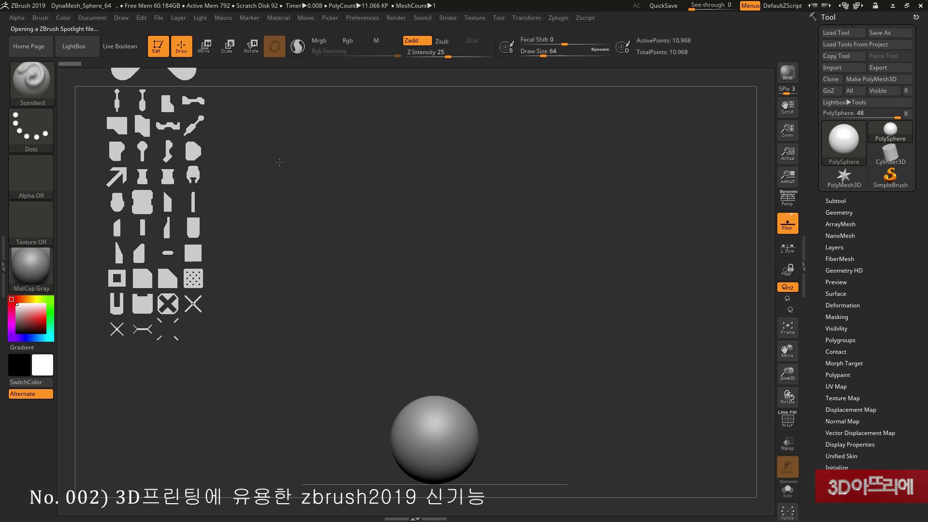
pyautogui.press('z')
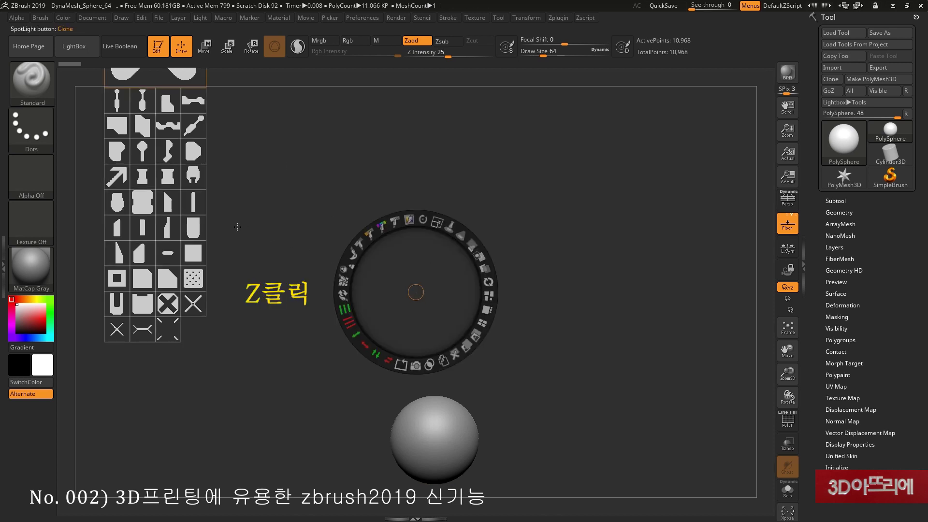
# Place the plain square alpha over the top of the sphere, scale it, and convert it into a mesh with Snapshot3D.
pyautogui.click(203, 247)
pyautogui.moveTo(229, 233); pyautogui.dragTo(471, 370)
pyautogui.moveTo(458, 328)
pyautogui.mouseDown()
pyautogui.moveTo(495, 355)
pyautogui.moveTo(506, 414)
pyautogui.moveTo(509, 382)
pyautogui.moveTo(495, 352)
pyautogui.moveTo(461, 317)
pyautogui.mouseUp()
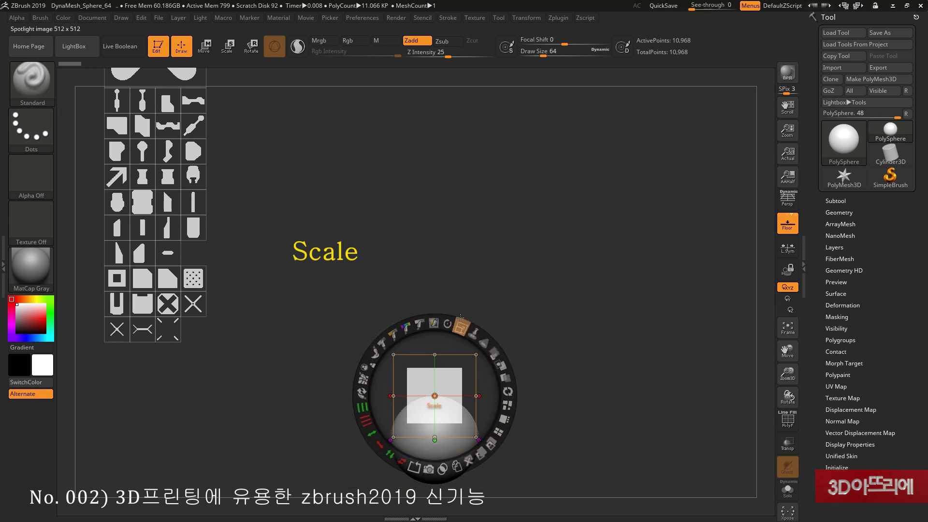
pyautogui.click(435, 471)
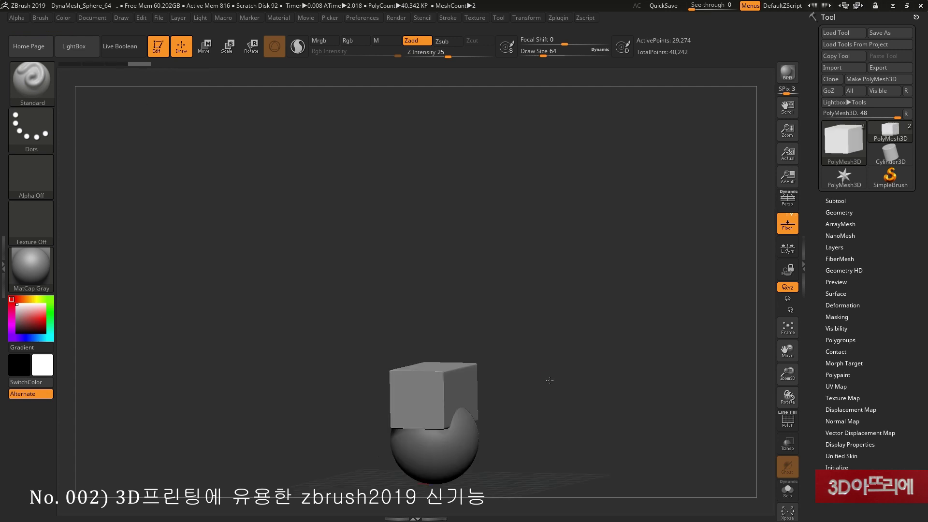
# Inspect the box above the sphere and expand the Subtool list.
pyautogui.moveTo(549, 378); pyautogui.dragTo(605, 318)
pyautogui.moveTo(657, 315); pyautogui.dragTo(608, 293)
pyautogui.keyDown('alt'); pyautogui.moveTo(598, 242); pyautogui.dragTo(617, 350); pyautogui.keyUp('alt')
pyautogui.click(835, 201)
pyautogui.moveTo(835, 258)
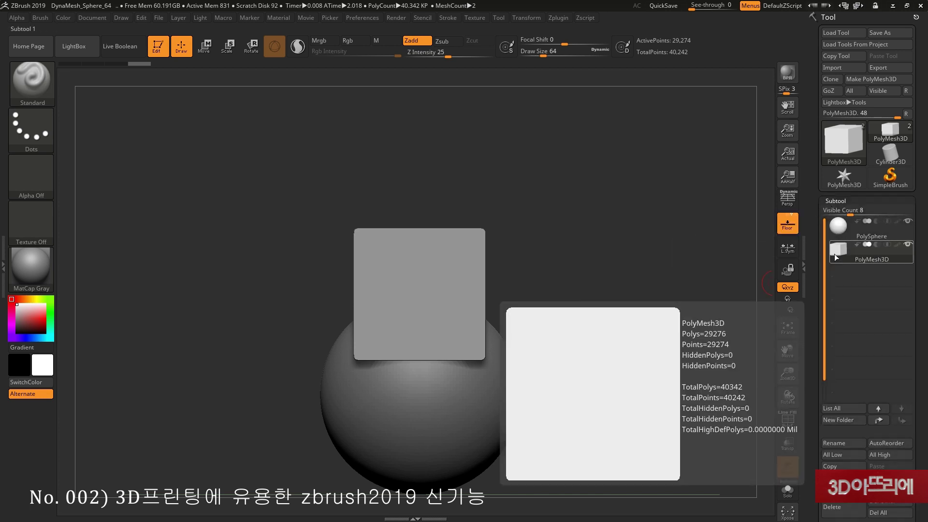
# Set the square alpha aside in SpotLight, place the thin X alpha over the box, and create a subtool from it with Snapshot3D.
pyautogui.hotkey('shift', 'z')
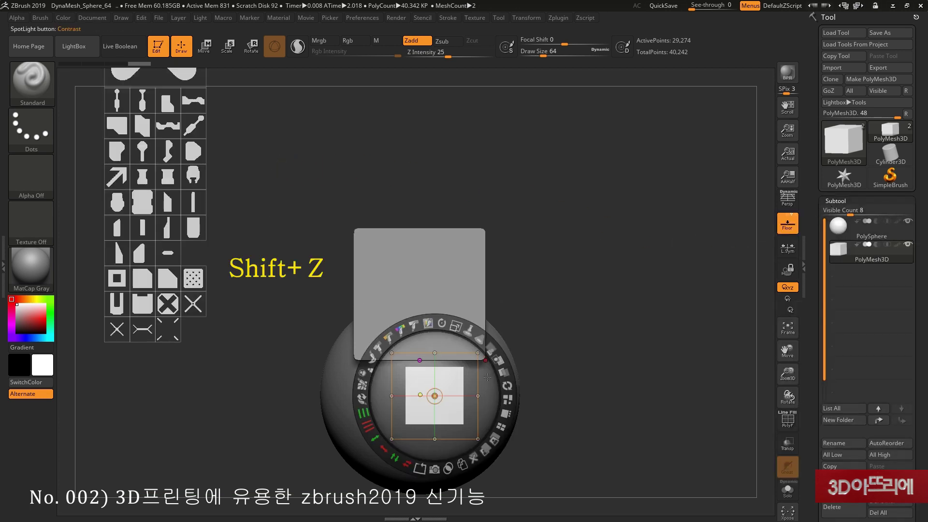
pyautogui.moveTo(419, 398); pyautogui.dragTo(279, 171)
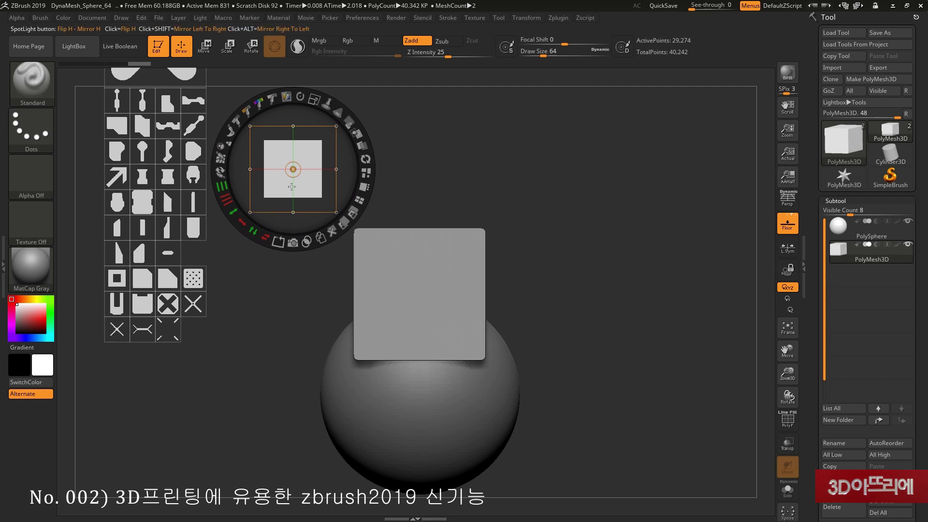
pyautogui.click(193, 304)
pyautogui.moveTo(224, 296); pyautogui.dragTo(457, 249)
pyautogui.moveTo(451, 194); pyautogui.dragTo(501, 280)
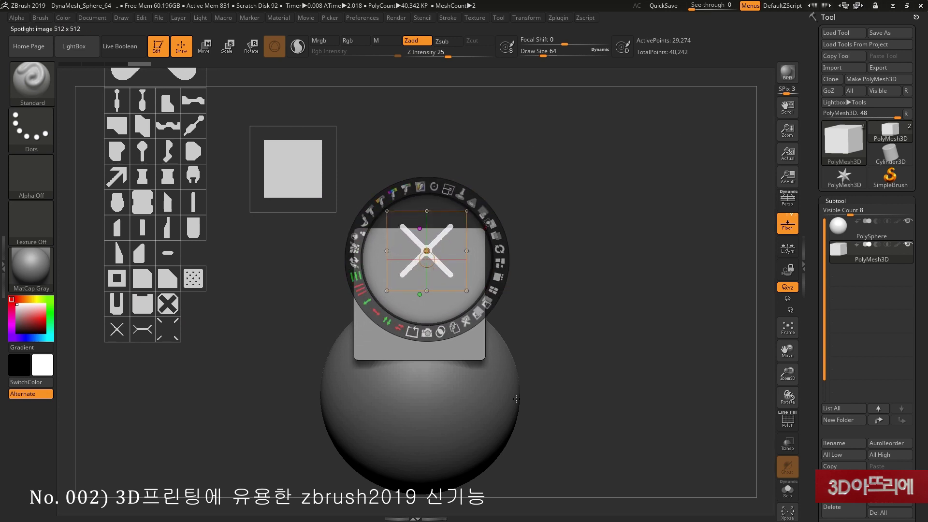
pyautogui.moveTo(456, 238); pyautogui.dragTo(451, 250)
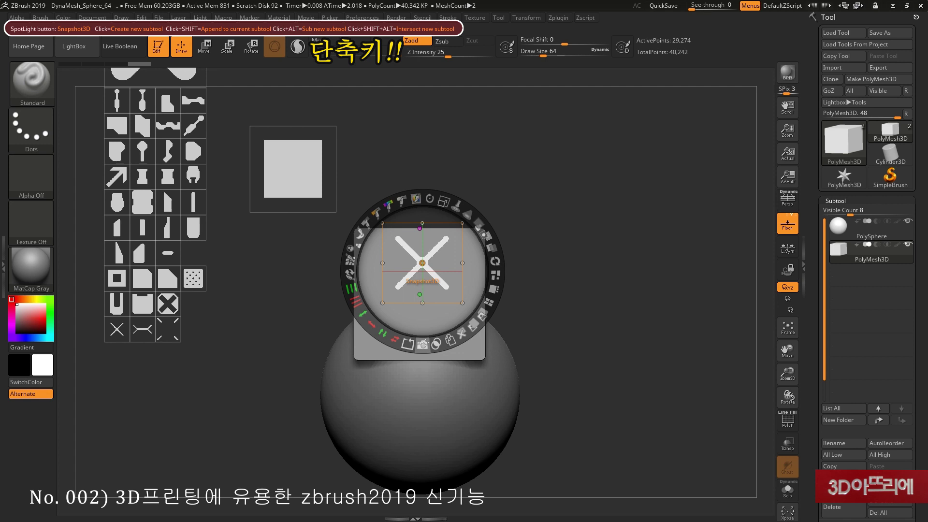
pyautogui.click(423, 344)
pyautogui.hotkey('shift', 'z')
# Hide the box subtool and view the X-shaped mesh from the side.
pyautogui.moveTo(542, 210); pyautogui.dragTo(589, 207)
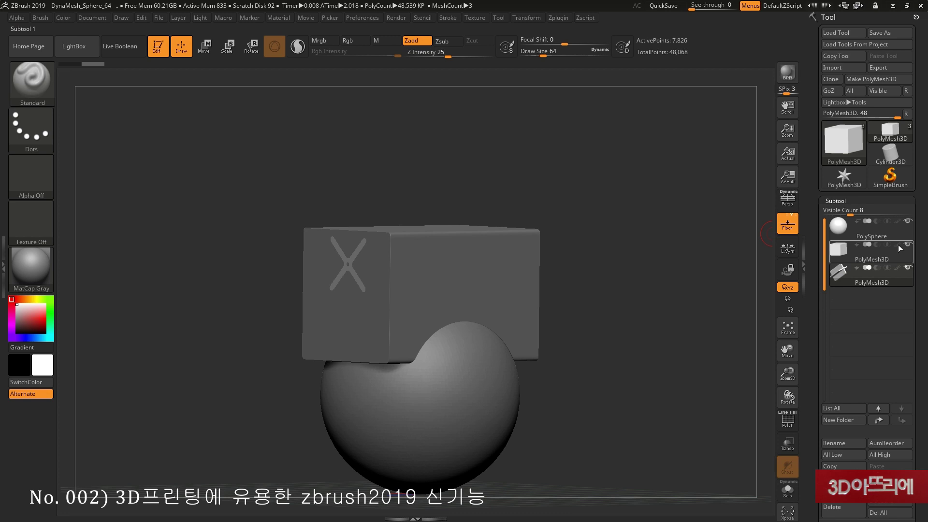
pyautogui.click(907, 244)
pyautogui.moveTo(685, 230); pyautogui.dragTo(642, 233)
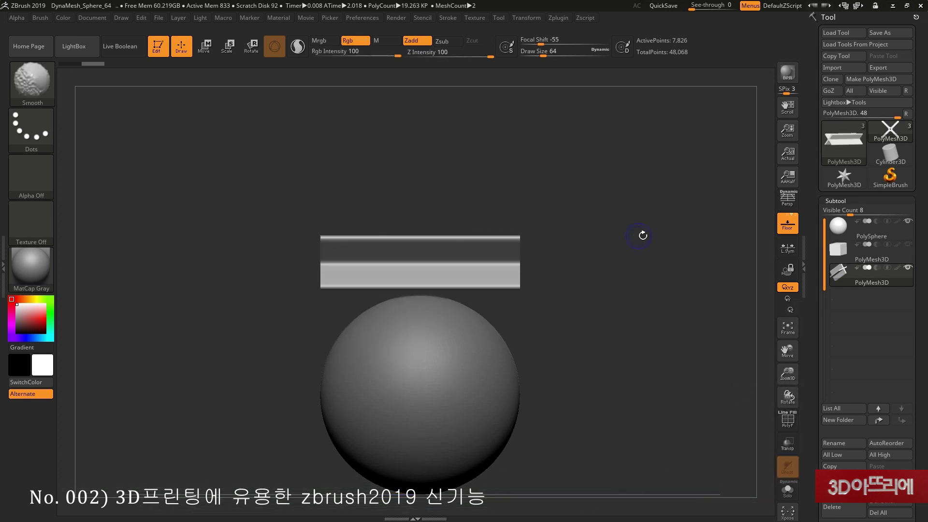
# Scale the box down along its depth and turn on Live Boolean with the X subtool set to subtract.
pyautogui.click(889, 252)
pyautogui.click(226, 46)
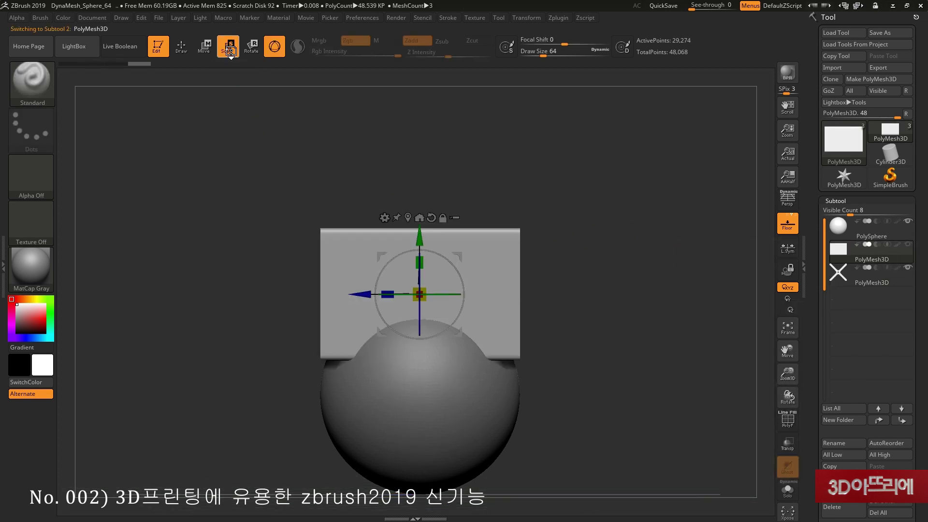
pyautogui.moveTo(353, 292); pyautogui.dragTo(450, 305)
pyautogui.press('q')
pyautogui.moveTo(414, 393)
pyautogui.mouseDown(button='right')
pyautogui.moveTo(386, 210)
pyautogui.moveTo(426, 181)
pyautogui.mouseUp(button='right')
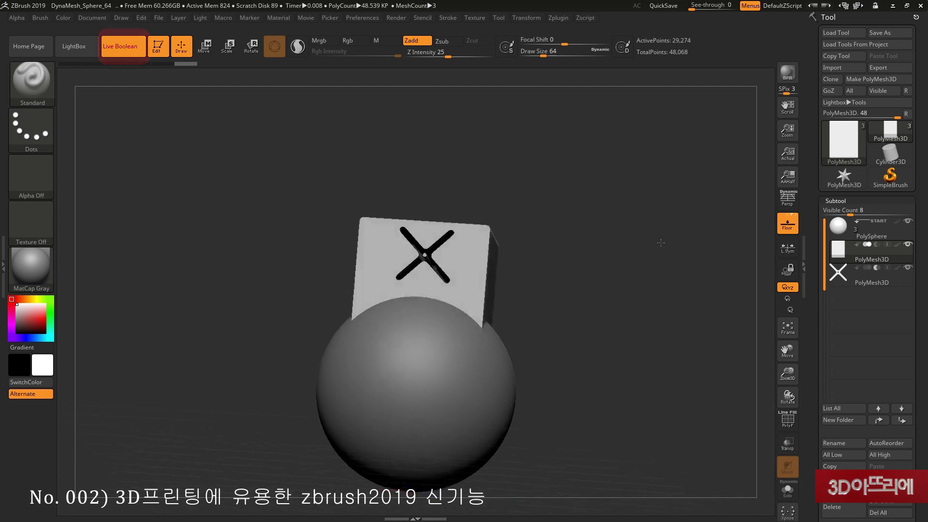
# Set the box subtool to subtract and mark the X subtool as a Start group.
pyautogui.moveTo(657, 244); pyautogui.dragTo(660, 254, button='right')
pyautogui.moveTo(586, 265)
pyautogui.keyDown('alt'); pyautogui.mouseDown(button='right')
pyautogui.moveTo(613, 352)
pyautogui.moveTo(683, 317)
pyautogui.moveTo(656, 278)
pyautogui.moveTo(649, 295)
pyautogui.moveTo(621, 297)
pyautogui.moveTo(598, 320)
pyautogui.moveTo(594, 270)
pyautogui.moveTo(638, 328)
pyautogui.moveTo(593, 320)
pyautogui.moveTo(633, 316)
pyautogui.mouseUp(button='right'); pyautogui.keyUp('alt')
pyautogui.click(876, 245)
pyautogui.click(857, 268)
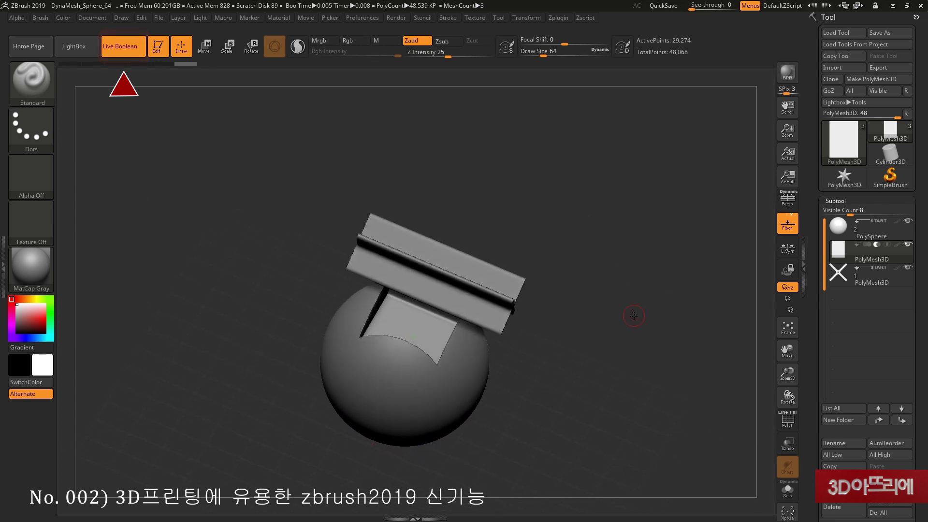
# Mark the box subtool as a Start group and set the X subtool to subtract from it.
pyautogui.click(856, 245)
pyautogui.moveTo(673, 292); pyautogui.dragTo(648, 309, button='right')
pyautogui.click(871, 271)
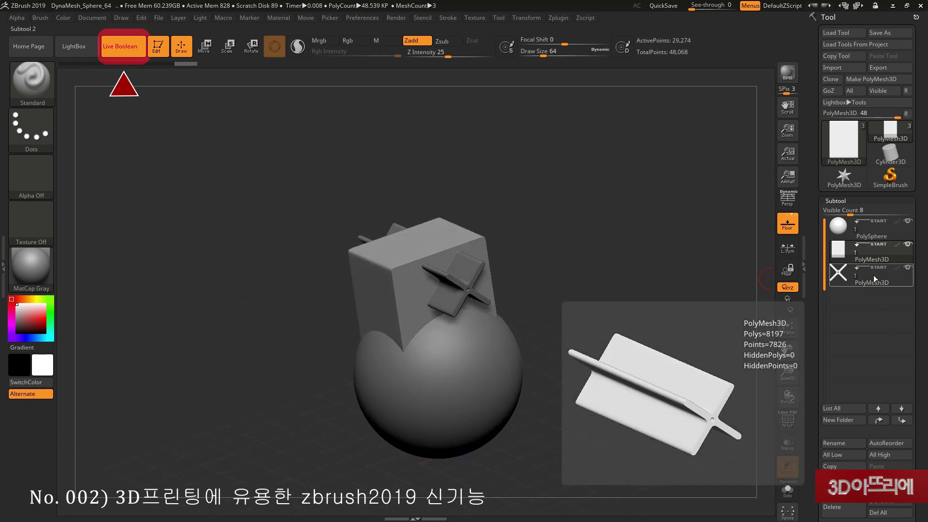
pyautogui.click(856, 270)
pyautogui.click(875, 268)
# Try intersection and addition on the X subtool, then set it to subtraction again.
pyautogui.moveTo(621, 289); pyautogui.dragTo(578, 271, button='right')
pyautogui.click(887, 270)
pyautogui.click(866, 268)
pyautogui.click(877, 268)
pyautogui.moveTo(555, 251); pyautogui.dragTo(589, 287, button='right')
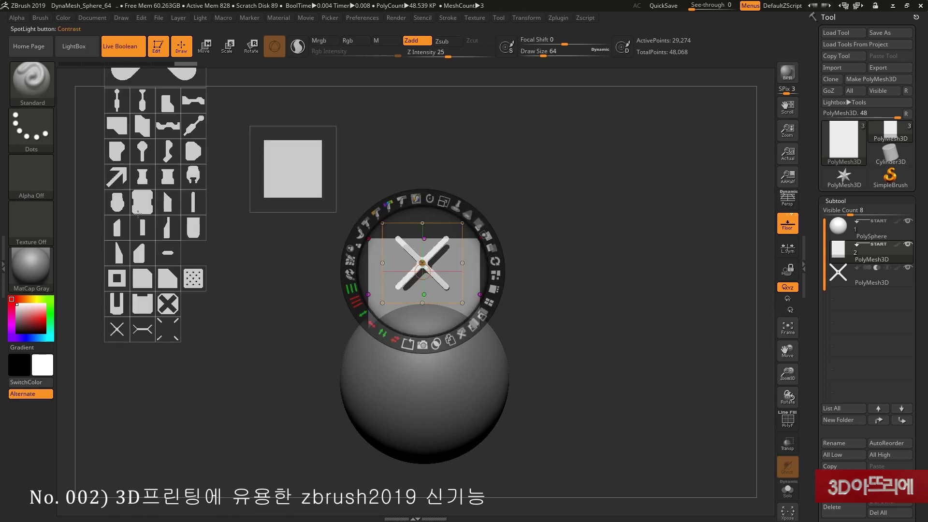
# Place the notched-square alpha just below the X, enlarge it, and snapshot it as a subtractive subtool.
pyautogui.click(142, 204)
pyautogui.moveTo(123, 187); pyautogui.dragTo(368, 303)
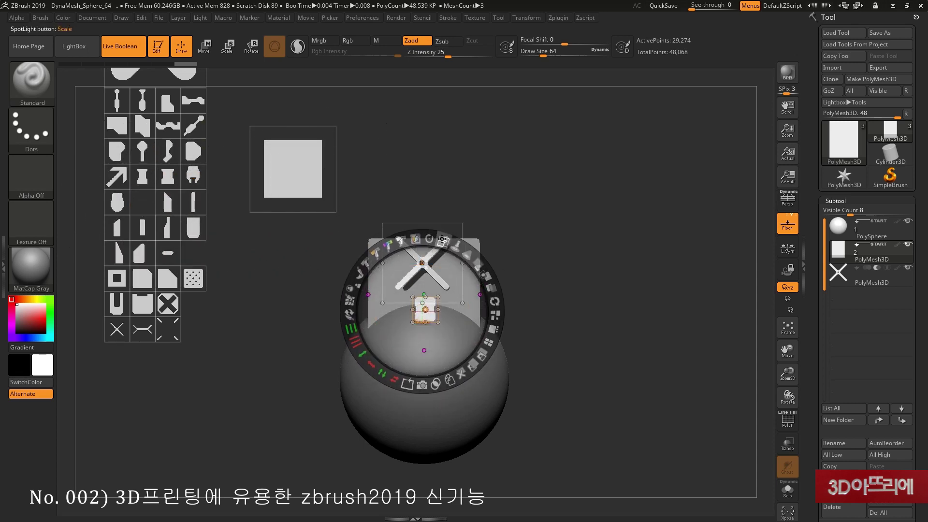
pyautogui.moveTo(437, 237); pyautogui.dragTo(453, 275)
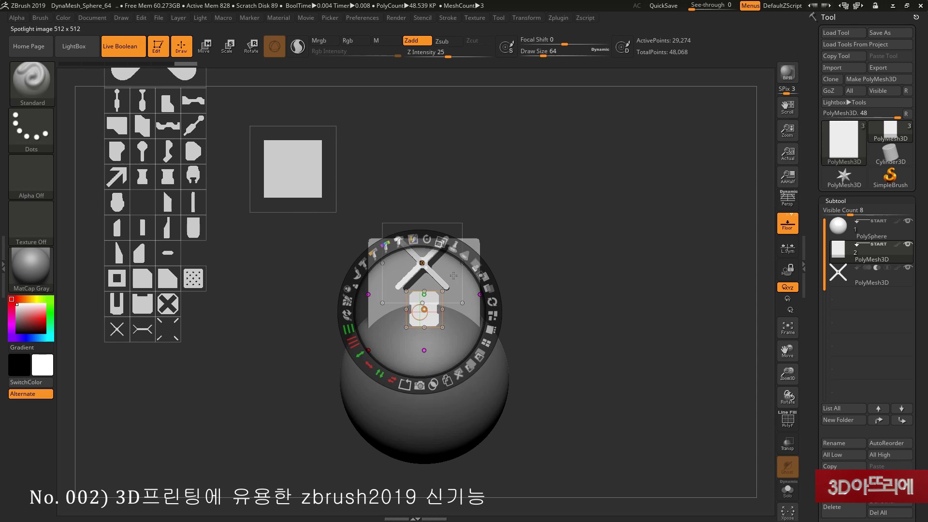
pyautogui.click(417, 387)
pyautogui.moveTo(419, 309); pyautogui.dragTo(229, 290)
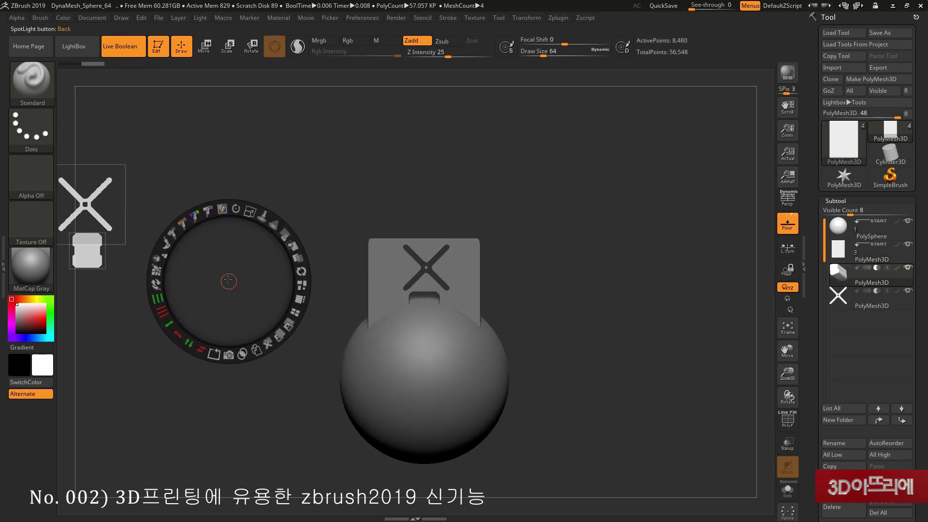
pyautogui.hotkey('shift', 'z')
# Inspect the notched cut, try intersection on the notched subtool, and set it back to subtraction.
pyautogui.moveTo(521, 285); pyautogui.dragTo(534, 329)
pyautogui.moveTo(573, 295); pyautogui.dragTo(764, 292)
pyautogui.moveTo(866, 267)
pyautogui.moveTo(609, 320); pyautogui.dragTo(676, 313)
pyautogui.moveTo(706, 285); pyautogui.dragTo(637, 275)
pyautogui.click(885, 268)
pyautogui.click(848, 302)
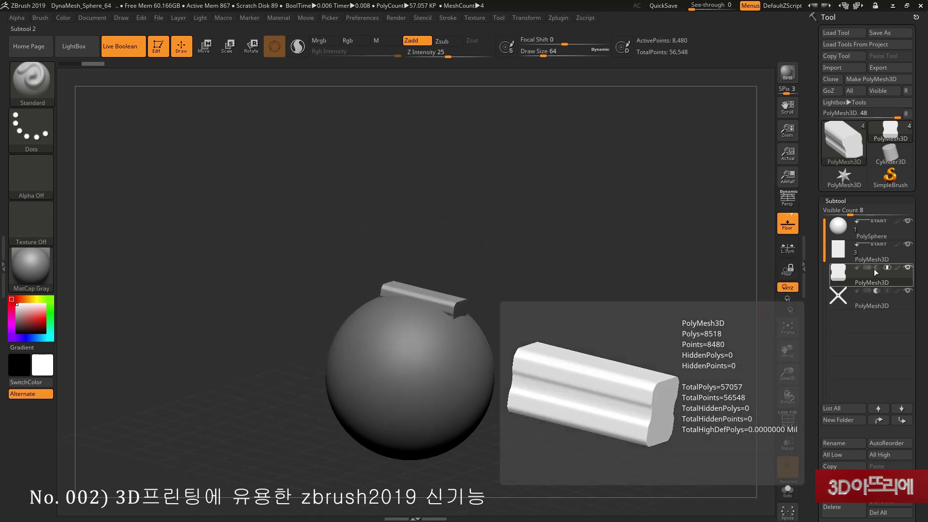
pyautogui.click(874, 268)
pyautogui.moveTo(580, 289); pyautogui.dragTo(571, 351)
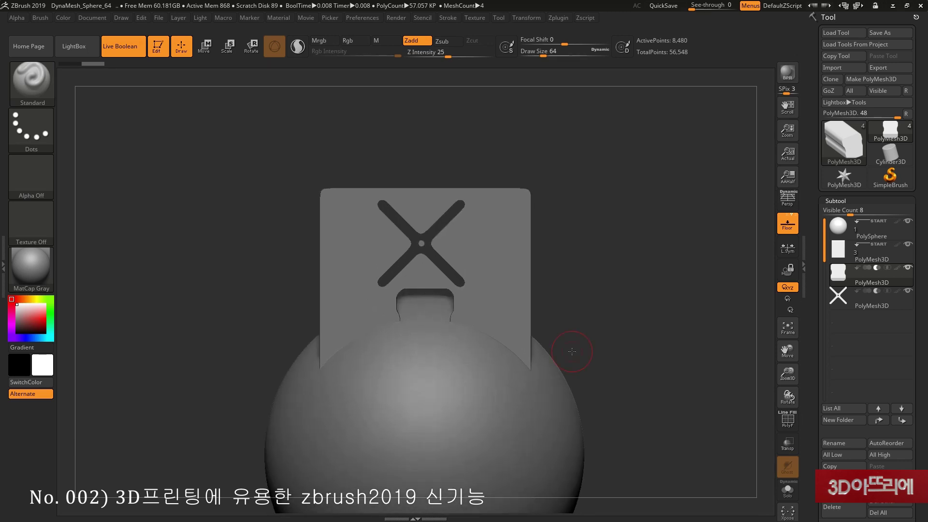
# Show SpotLight again, reposition its images over the model, and move the X alpha up off the box.
pyautogui.hotkey('shift', 'z')
pyautogui.moveTo(242, 234); pyautogui.dragTo(677, 312)
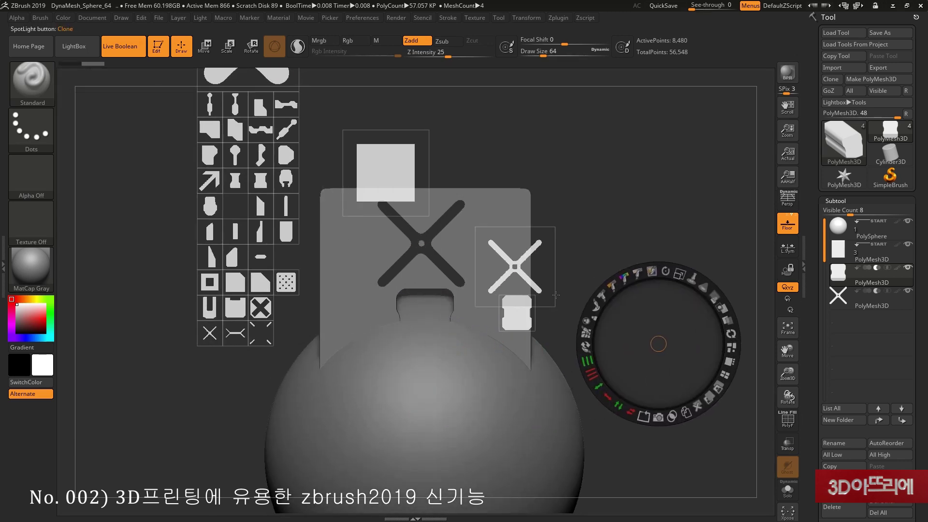
pyautogui.click(512, 266)
pyautogui.moveTo(515, 266); pyautogui.dragTo(333, 104)
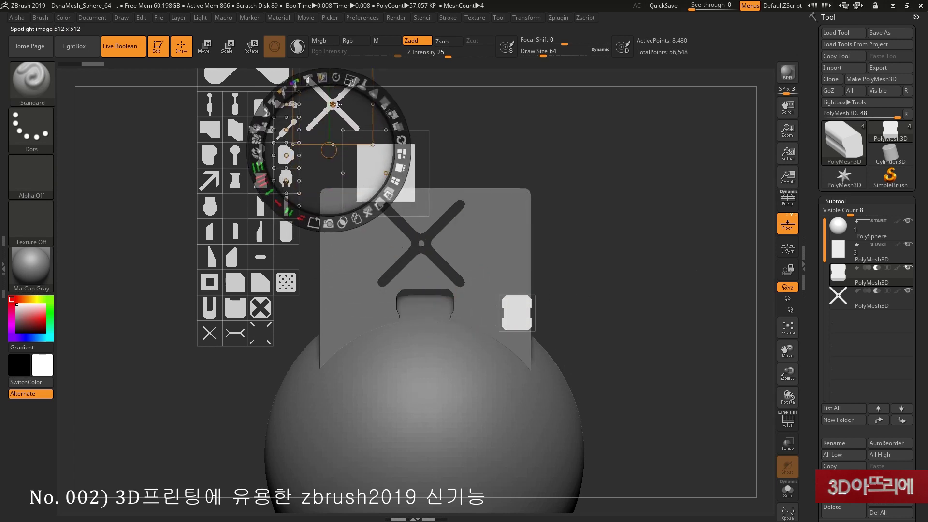
# Enlarge the notched-square alpha over the box's right edge and create a new subtool from it with Snapshot3D.
pyautogui.click(519, 319)
pyautogui.moveTo(519, 318)
pyautogui.mouseDown()
pyautogui.moveTo(534, 294)
pyautogui.moveTo(517, 313)
pyautogui.mouseUp()
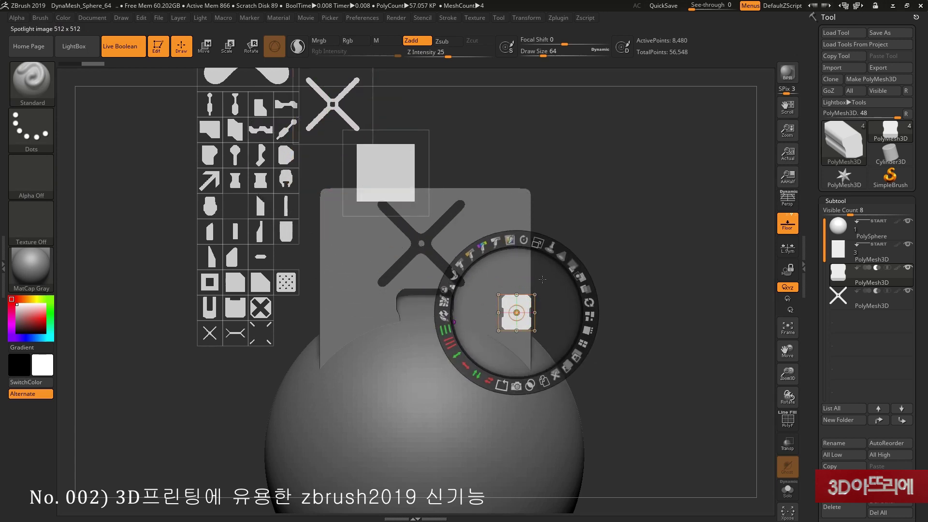
pyautogui.moveTo(552, 277); pyautogui.dragTo(568, 235)
pyautogui.moveTo(553, 202); pyautogui.dragTo(642, 246)
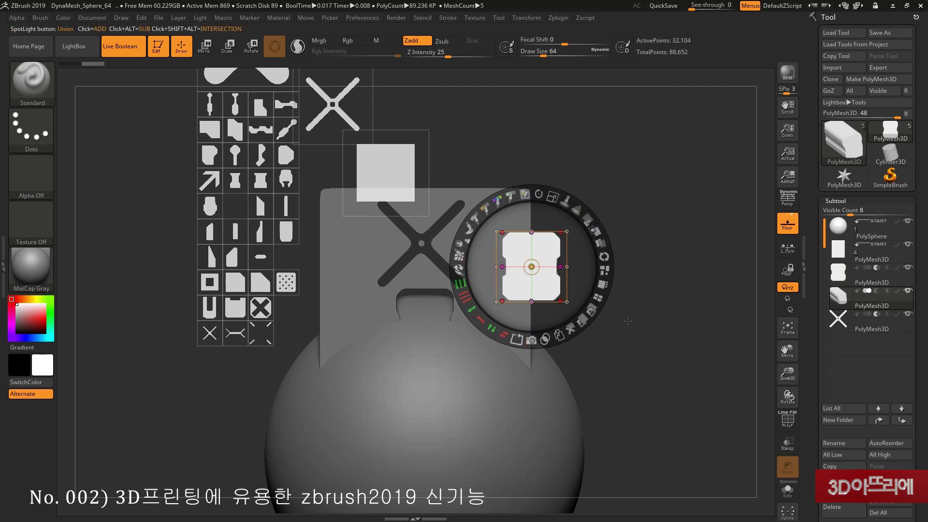
pyautogui.press('z')
pyautogui.hotkey('shift', 'z')
# Set the new notched bar on the box's right edge to subtract and check the cut.
pyautogui.moveTo(650, 302); pyautogui.dragTo(761, 327)
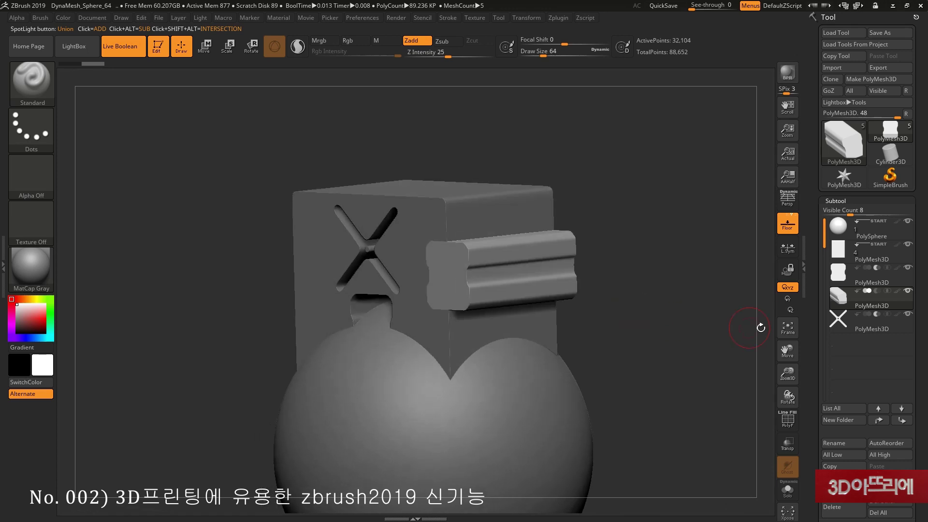
pyautogui.click(876, 291)
pyautogui.moveTo(649, 296)
pyautogui.mouseDown()
pyautogui.moveTo(663, 255)
pyautogui.moveTo(657, 308)
pyautogui.mouseUp()
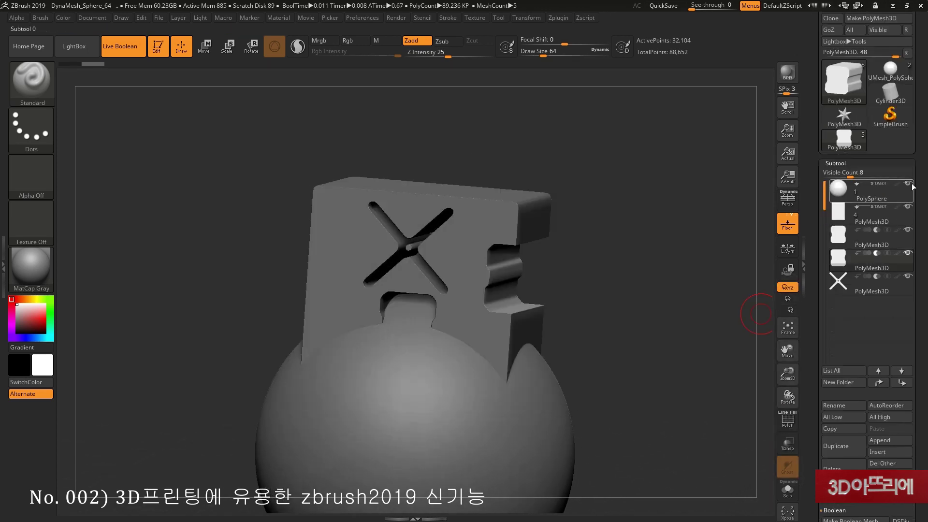
# Check the sphere and box visibility, then delete the PolySphere subtool.
pyautogui.click(911, 184)
pyautogui.click(907, 211)
pyautogui.click(909, 183)
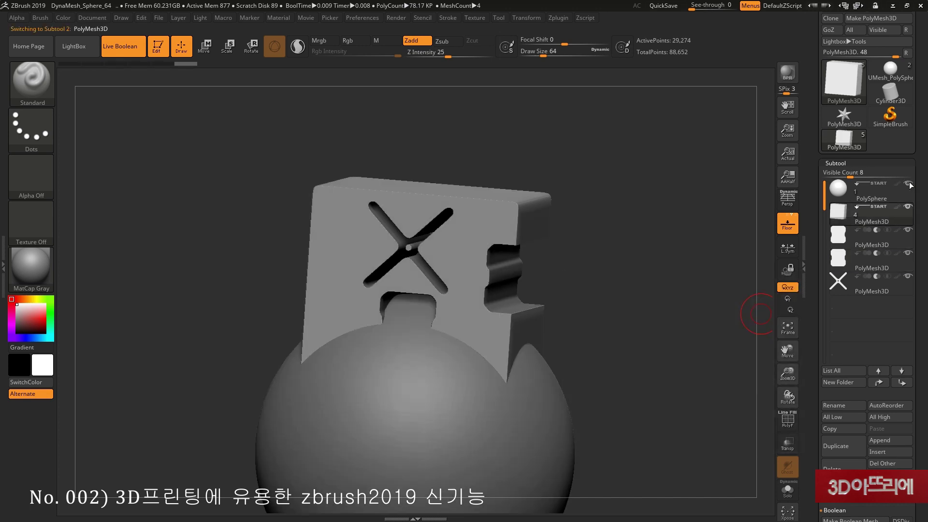
pyautogui.click(870, 192)
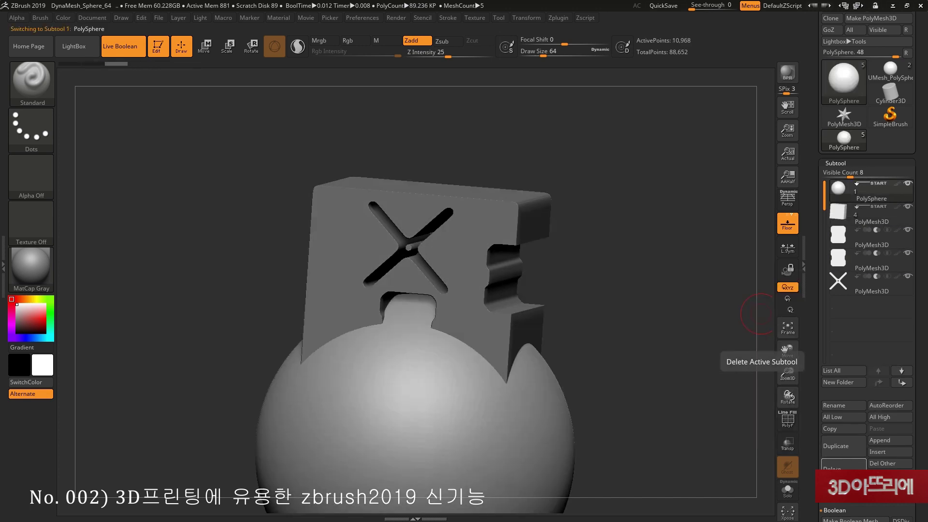
pyautogui.click(843, 467)
pyautogui.click(748, 490)
# Generate a boolean mesh from the box and its subtractive subtools.
pyautogui.moveTo(732, 410); pyautogui.dragTo(676, 352)
pyautogui.scroll(-3, 904, 304)
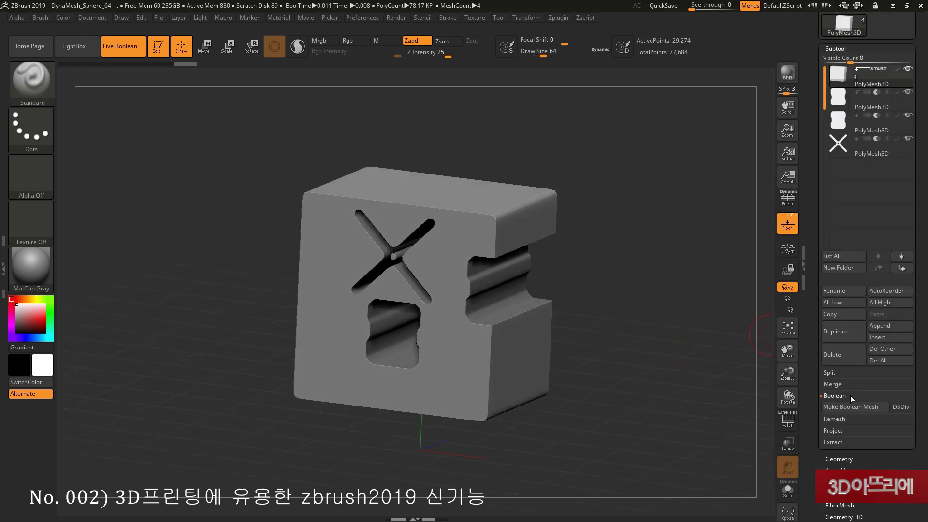
pyautogui.click(847, 408)
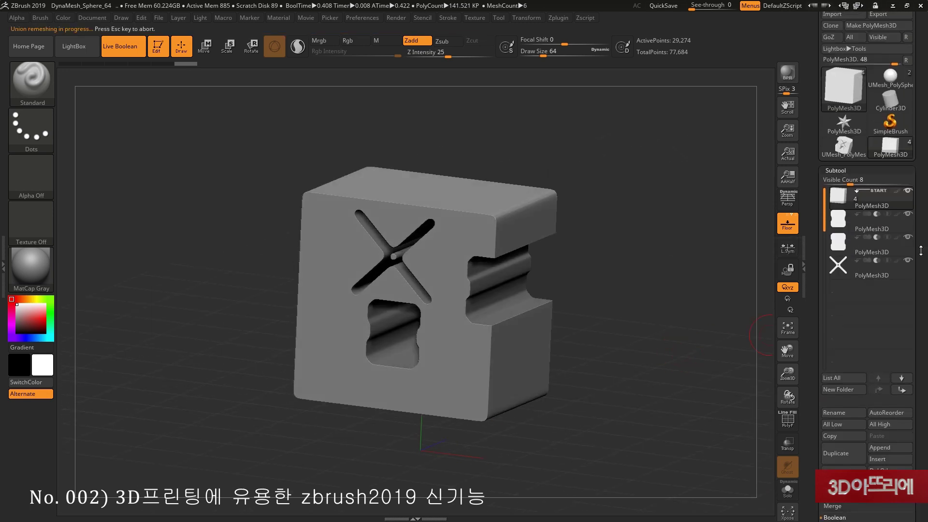
# Display the polygroup wireframe on the new boolean mesh and examine the cuts from an angle.
pyautogui.moveTo(667, 322); pyautogui.dragTo(665, 298)
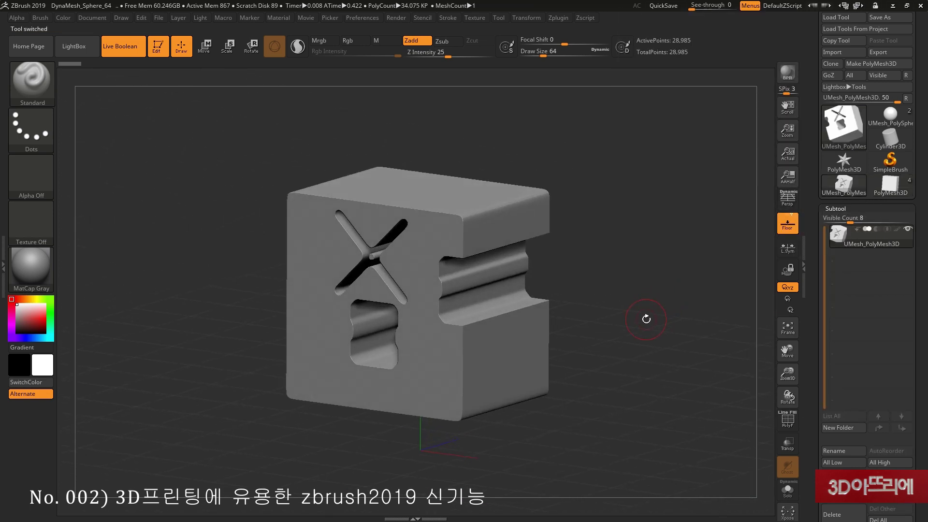
pyautogui.click(784, 427)
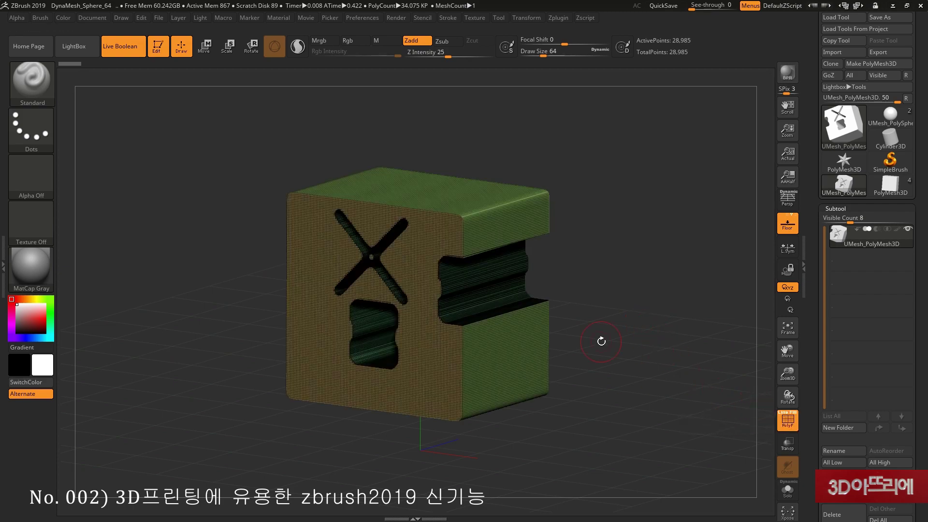
pyautogui.moveTo(613, 316)
pyautogui.mouseDown()
pyautogui.moveTo(718, 364)
pyautogui.moveTo(653, 338)
pyautogui.mouseUp()
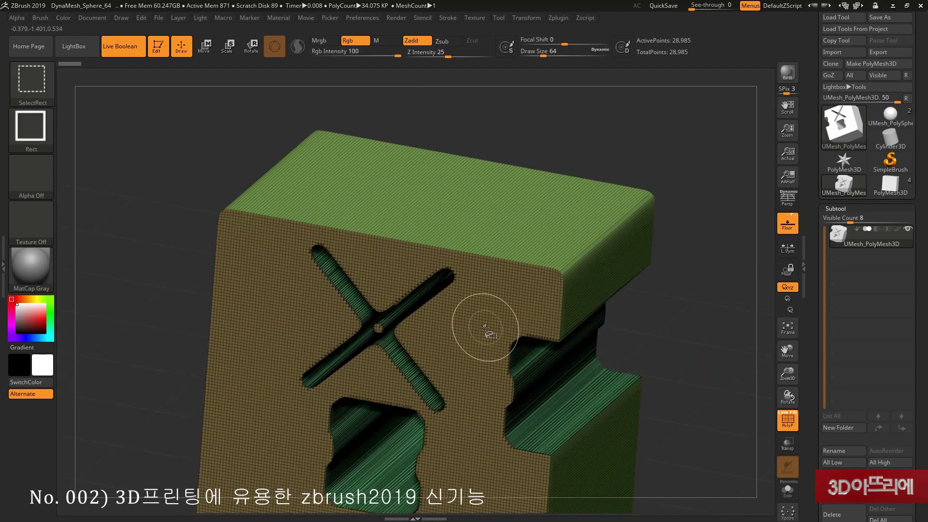
# Isolate the boolean mesh's front-face polygroup to examine it, and step back and forth through the recent visibility changes.
pyautogui.keyDown('ctrl'); pyautogui.keyDown('shift'); pyautogui.click(487, 331); pyautogui.keyUp('shift'); pyautogui.keyUp('ctrl')
pyautogui.moveTo(677, 215)
pyautogui.keyDown('ctrl'); pyautogui.keyDown('shift'); pyautogui.mouseDown()
pyautogui.moveTo(703, 271)
pyautogui.moveTo(677, 249)
pyautogui.moveTo(659, 248)
pyautogui.mouseUp(); pyautogui.keyUp('shift'); pyautogui.keyUp('ctrl')
pyautogui.keyDown('ctrl'); pyautogui.keyDown('alt'); pyautogui.keyDown('shift'); pyautogui.click(659, 248); pyautogui.keyUp('shift'); pyautogui.keyUp('alt'); pyautogui.keyUp('ctrl')
pyautogui.hotkey('ctrl', 'z')
pyautogui.hotkey('ctrl', 'z')
pyautogui.hotkey('ctrl', 'z')
pyautogui.hotkey('ctrl', 'z')
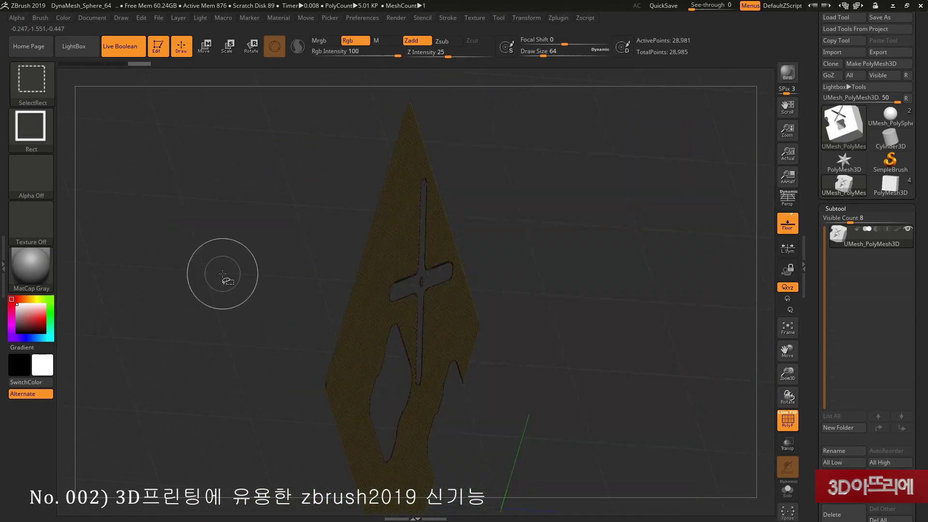
pyautogui.hotkey('ctrl', 'shift', 'z')
pyautogui.hotkey('ctrl', 'shift', 'z')
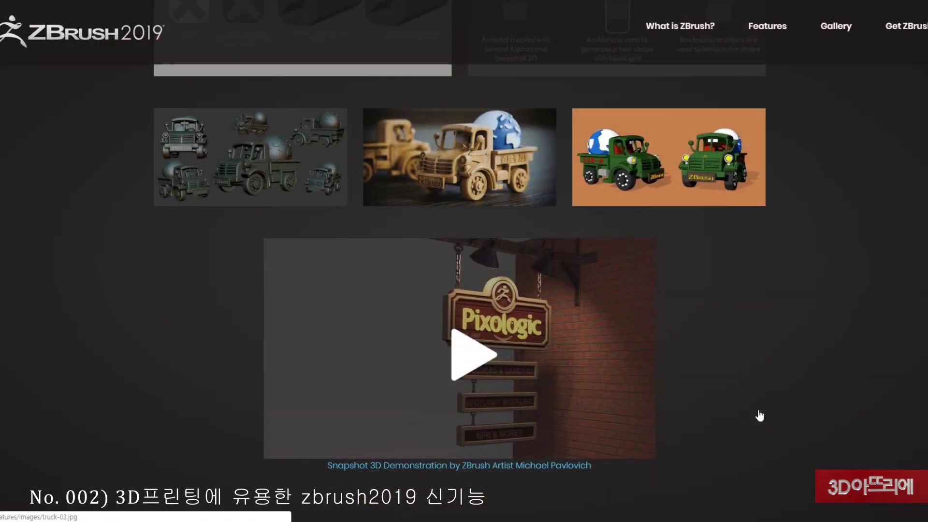
# Switch to the ZBrush 2019 features web page and play the Snapshot 3D demonstration video.
pyautogui.scroll(-1, 760, 415)
pyautogui.click(472, 302)
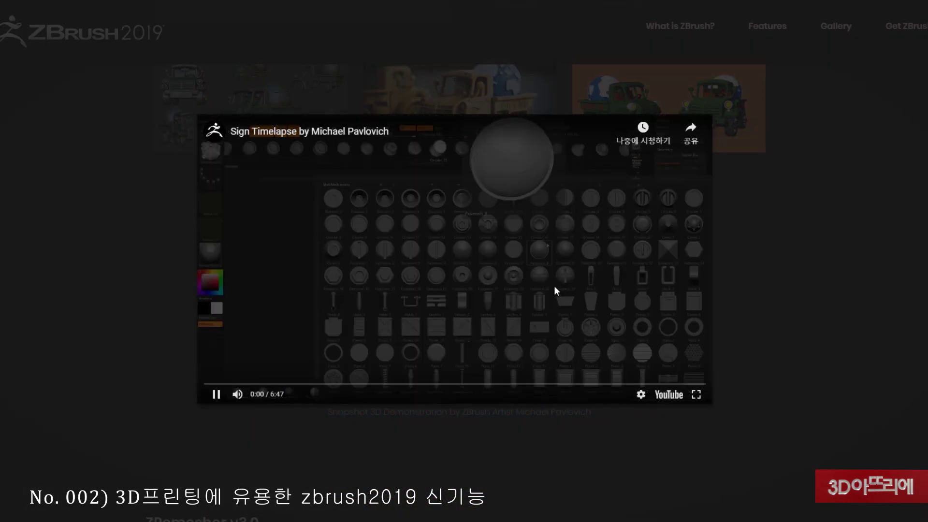
pyautogui.moveTo(580, 384); pyautogui.dragTo(685, 393)
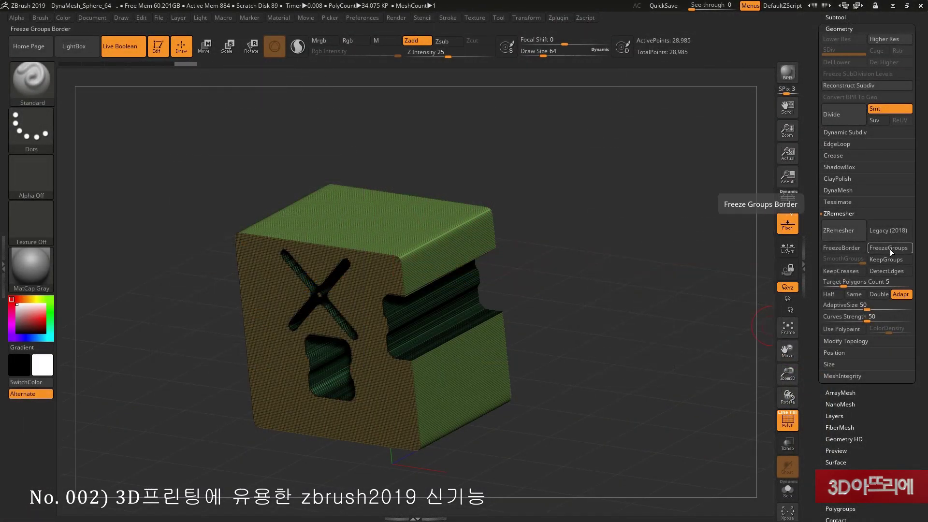
# Try ZRemesher on the boolean mesh with KeepCreases and DetectEdges off, and restore the original mesh from the undo history.
pyautogui.click(837, 231)
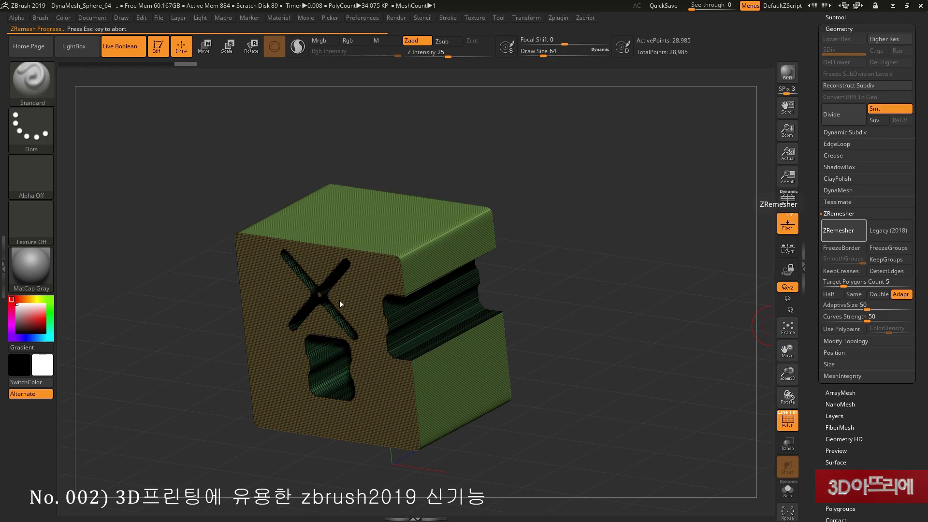
pyautogui.keyDown('alt'); pyautogui.moveTo(557, 305); pyautogui.dragTo(685, 263); pyautogui.keyUp('alt')
pyautogui.hotkey('shift', 'f')
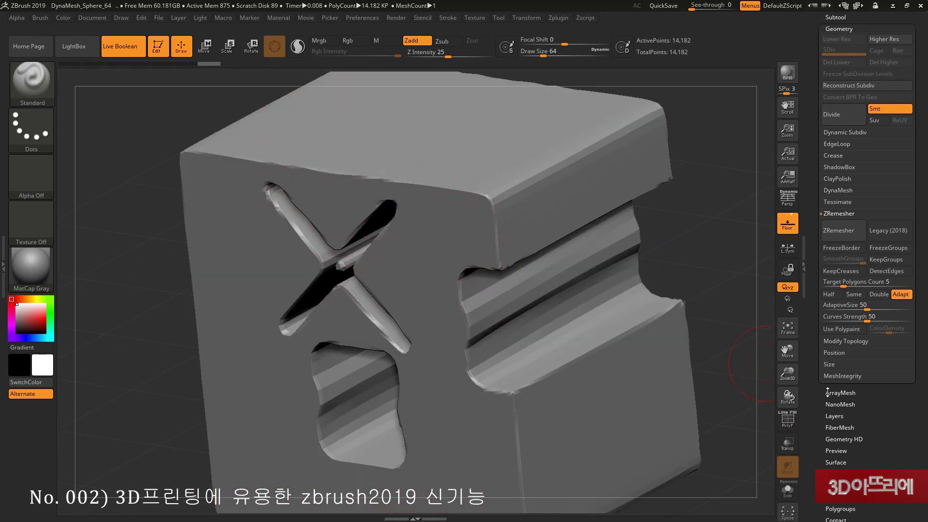
pyautogui.click(786, 419)
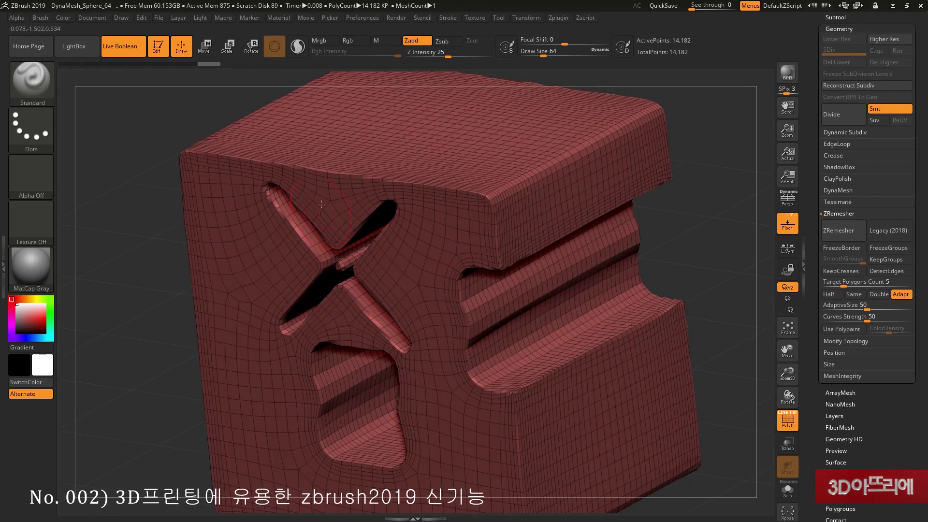
pyautogui.moveTo(203, 64); pyautogui.dragTo(186, 65)
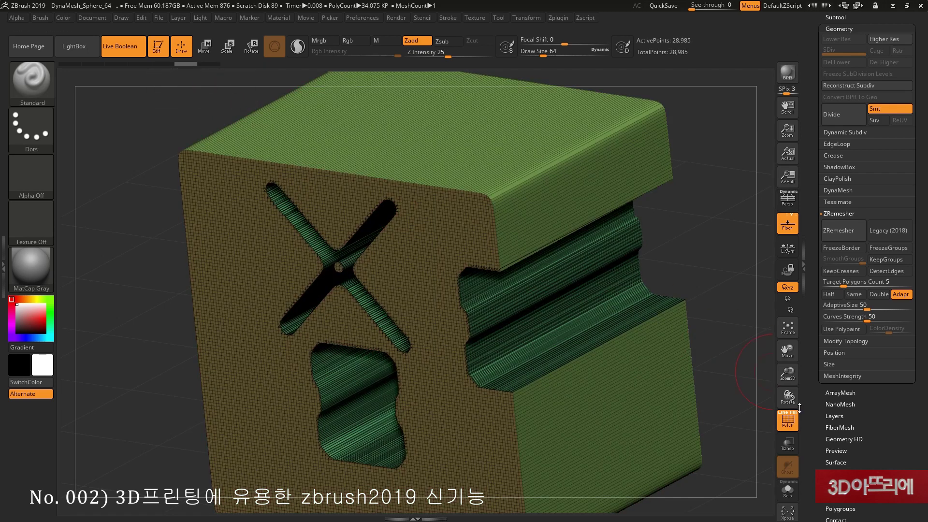
pyautogui.hotkey('shift', 'f')
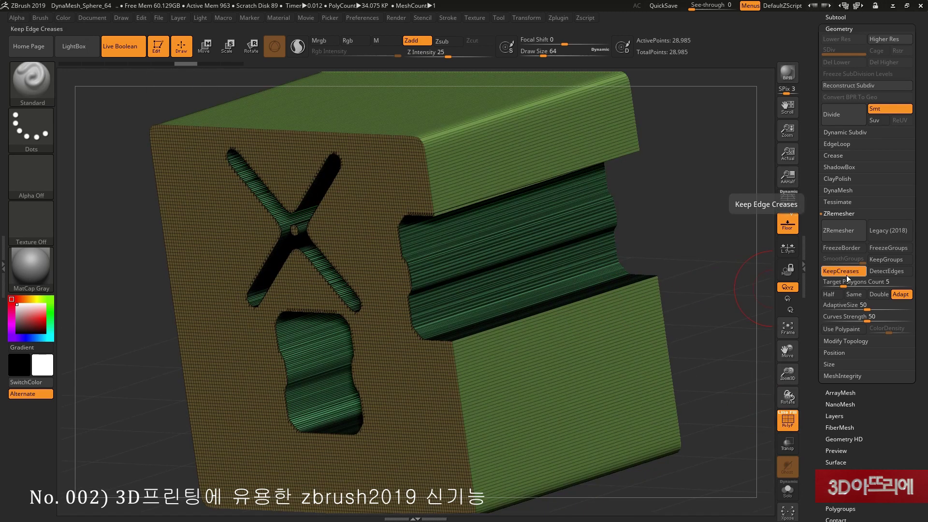
# Try ZRemesher on the boolean mesh with KeepCreases enabled, and restore the original mesh from the undo history.
pyautogui.click(841, 271)
pyautogui.click(838, 231)
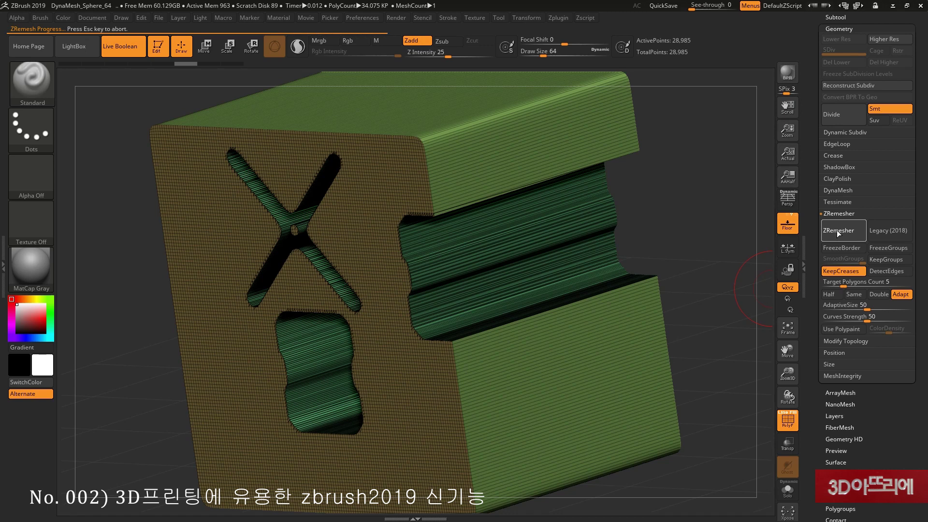
pyautogui.moveTo(700, 204)
pyautogui.mouseDown()
pyautogui.moveTo(702, 221)
pyautogui.moveTo(692, 204)
pyautogui.mouseUp()
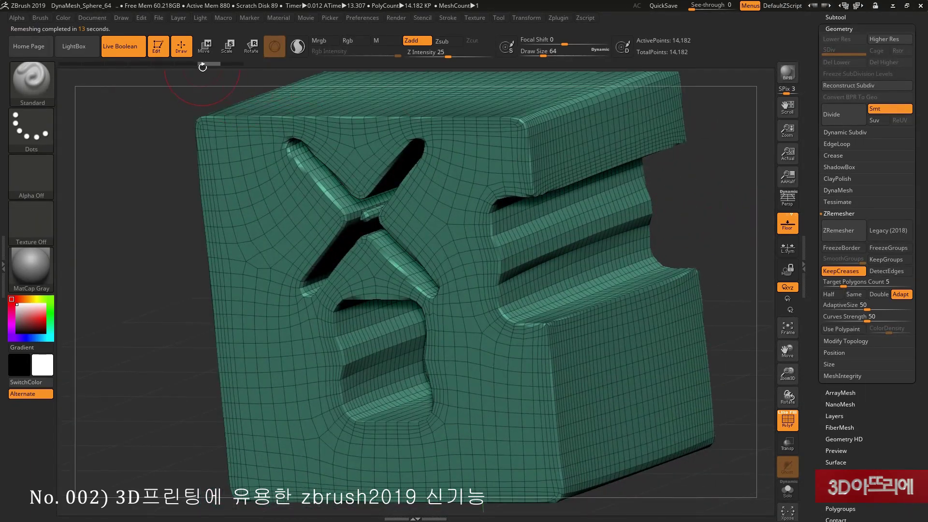
pyautogui.moveTo(202, 68); pyautogui.dragTo(189, 64)
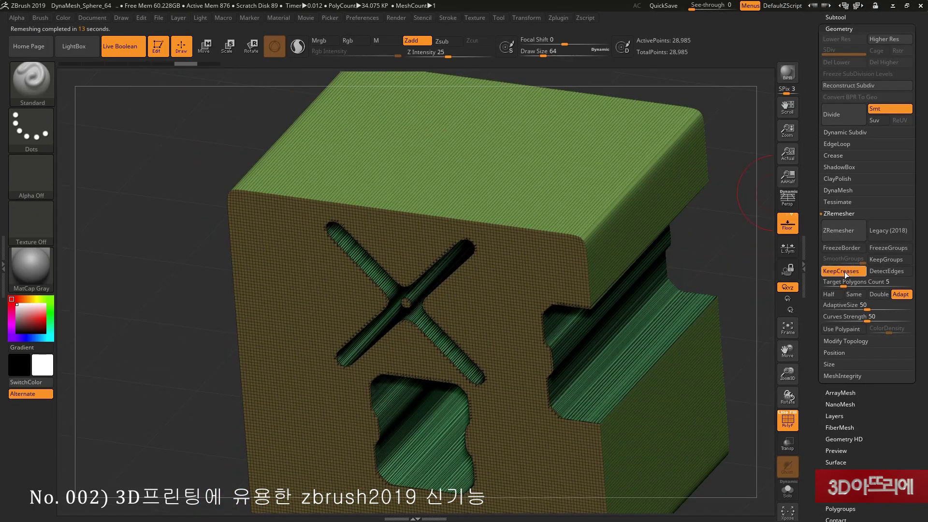
# Remesh the boolean mesh with ZRemesher using DetectEdges instead of KeepCreases, and inspect its edges without the wireframe.
pyautogui.click(882, 271)
pyautogui.click(836, 233)
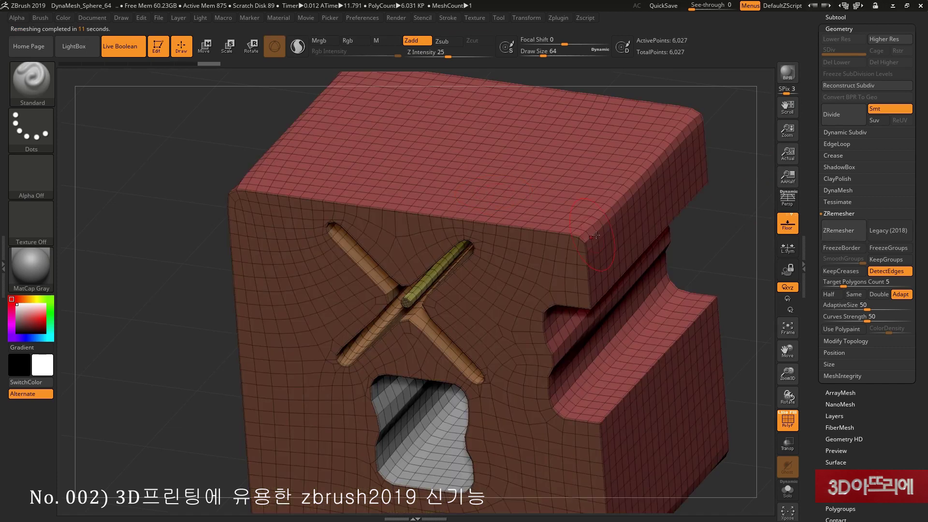
pyautogui.moveTo(688, 255); pyautogui.dragTo(719, 239)
pyautogui.click(793, 420)
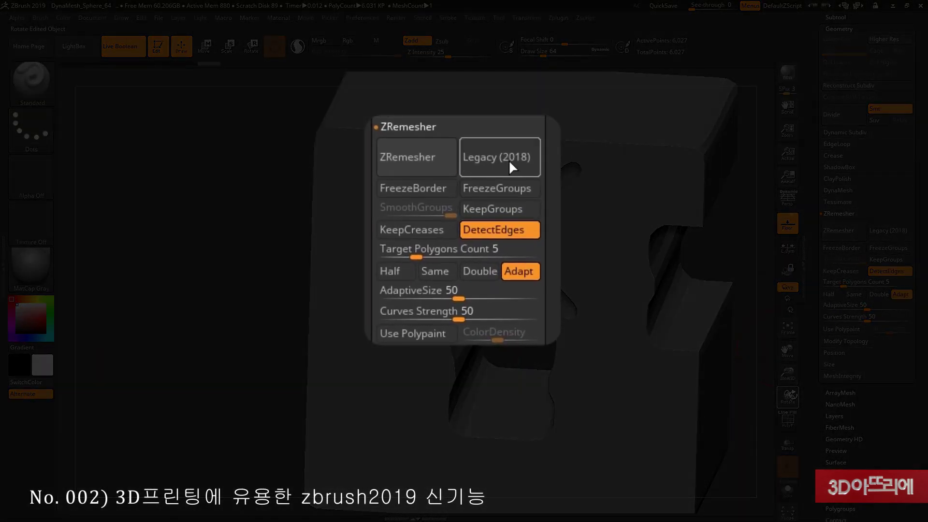
pyautogui.click(894, 233)
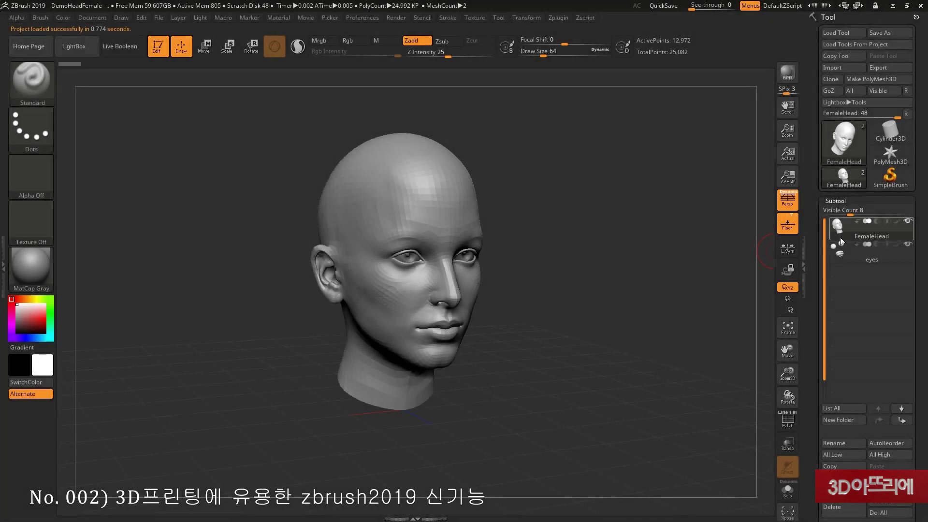
# Check the female head's wireframe and frame its face from the front with perspective turned off.
pyautogui.moveTo(850, 264)
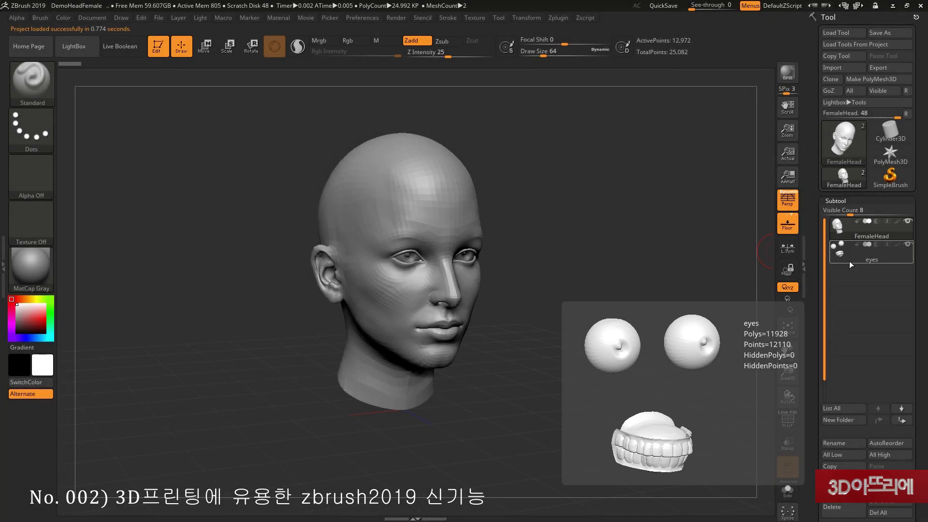
pyautogui.moveTo(622, 259)
pyautogui.mouseDown()
pyautogui.moveTo(615, 268)
pyautogui.moveTo(711, 382)
pyautogui.mouseUp()
pyautogui.click(787, 419)
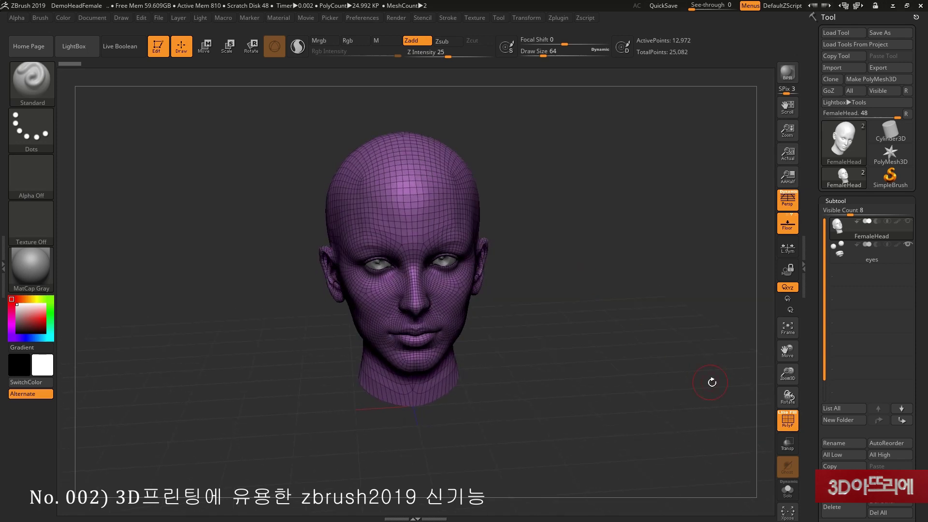
pyautogui.click(787, 420)
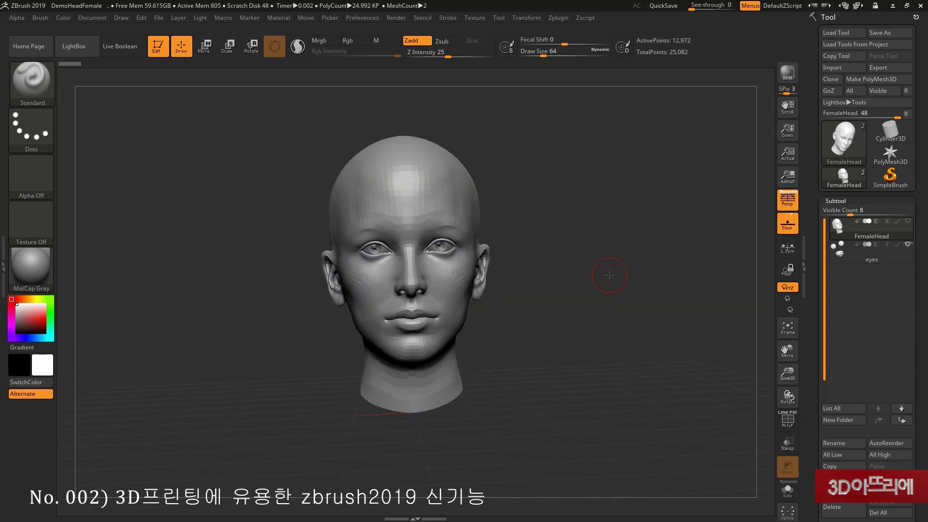
pyautogui.click(787, 199)
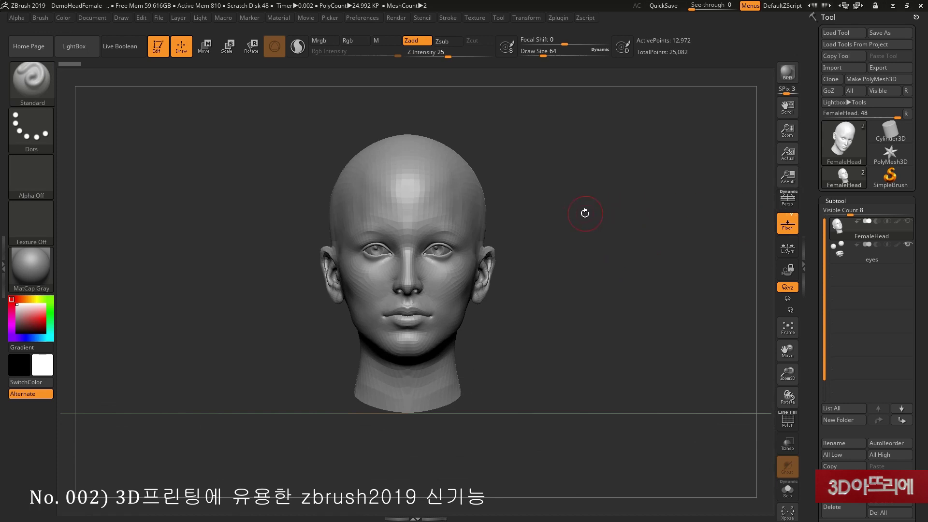
pyautogui.keyDown('alt'); pyautogui.moveTo(581, 213); pyautogui.dragTo(659, 311); pyautogui.keyUp('alt')
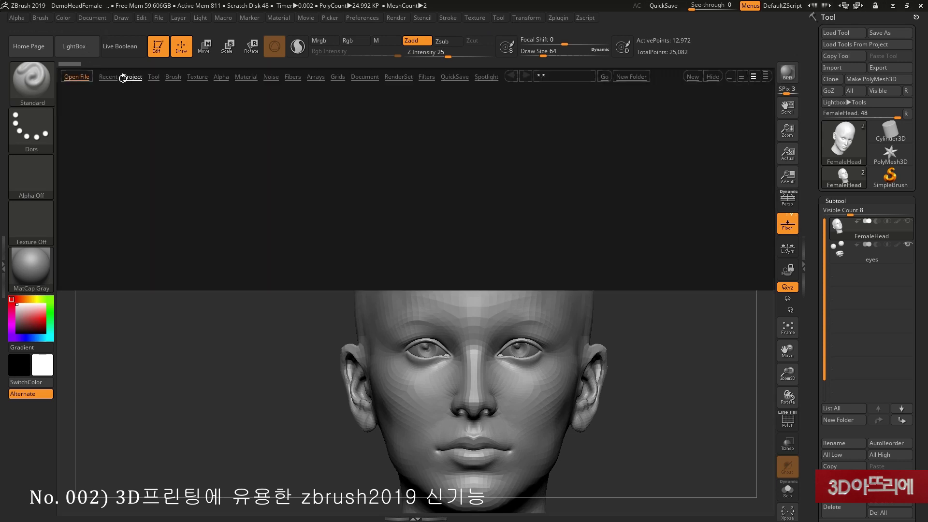
# Load the hard-surface SpotLight set with the rounded X thumbnail from LightBox and bring up the SpotLight dial.
pyautogui.click(486, 76)
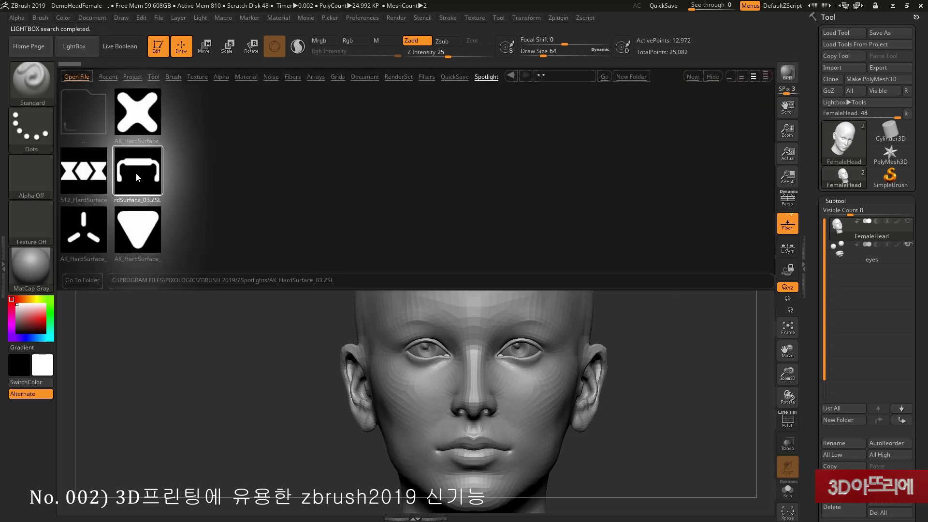
pyautogui.doubleClick(152, 125)
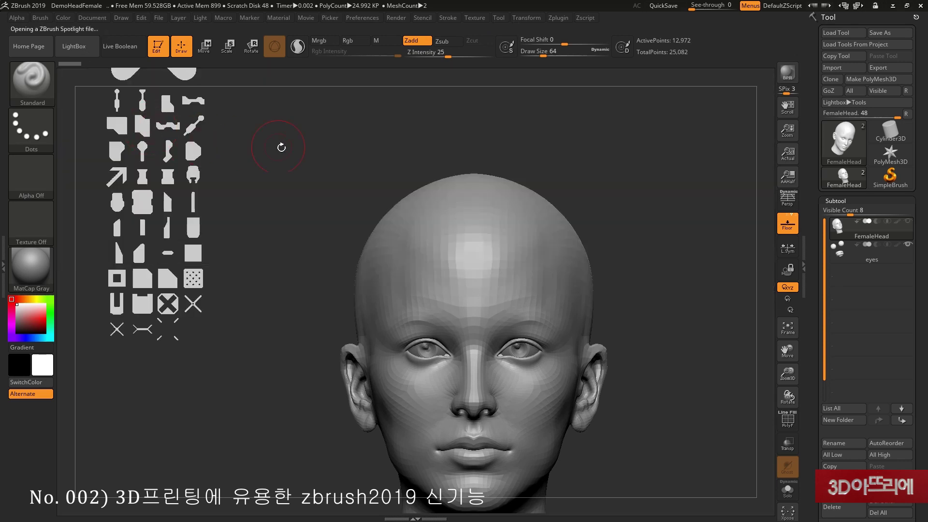
pyautogui.press('z')
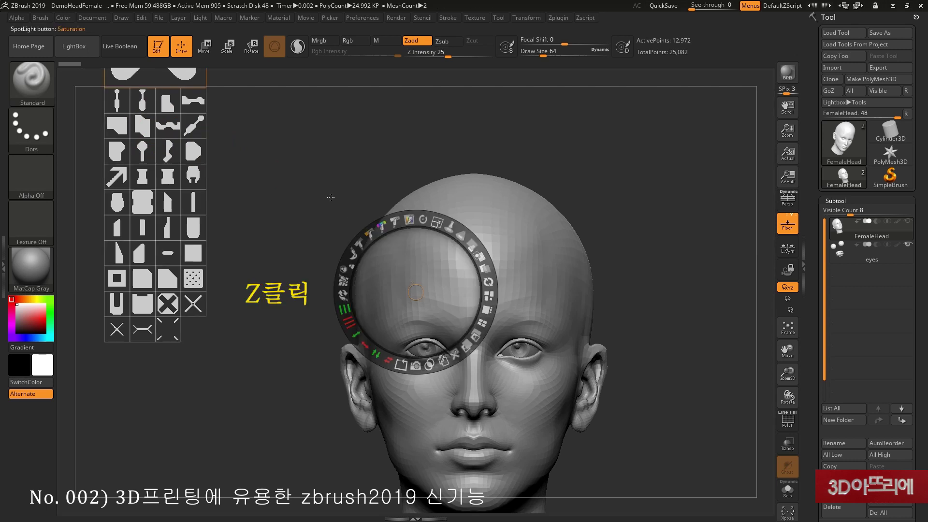
# Place the slightly scaled-down X alpha over the forehead and create a new subtool from it with Snapshot3D.
pyautogui.moveTo(196, 78); pyautogui.dragTo(513, 258)
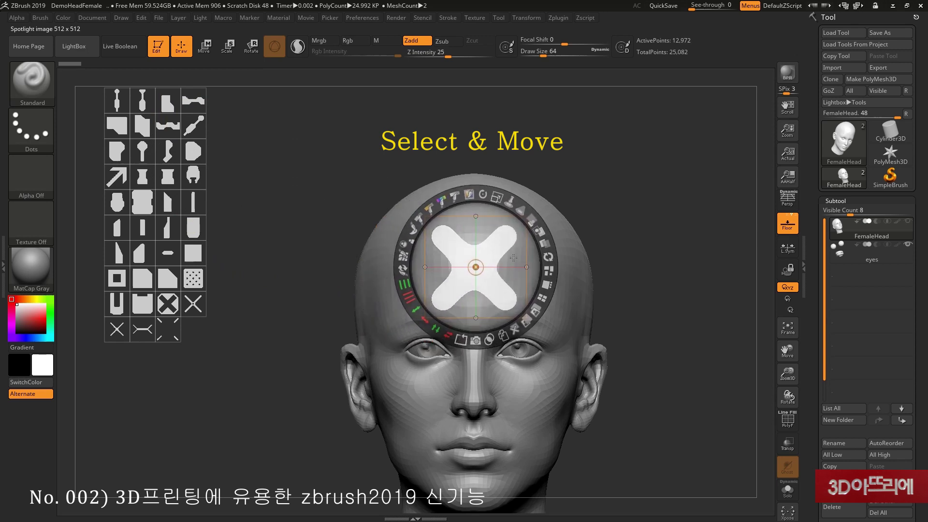
pyautogui.moveTo(497, 196); pyautogui.dragTo(510, 261)
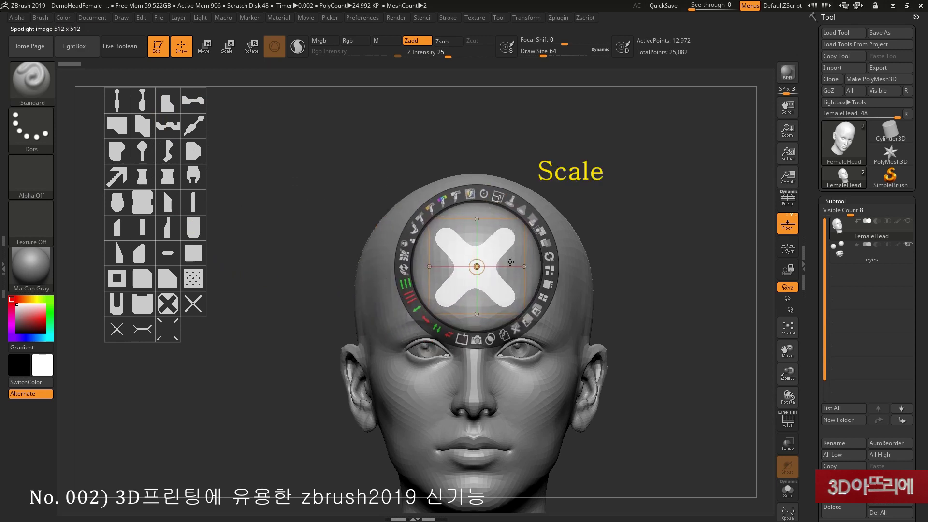
pyautogui.hotkey('shift', 'a')
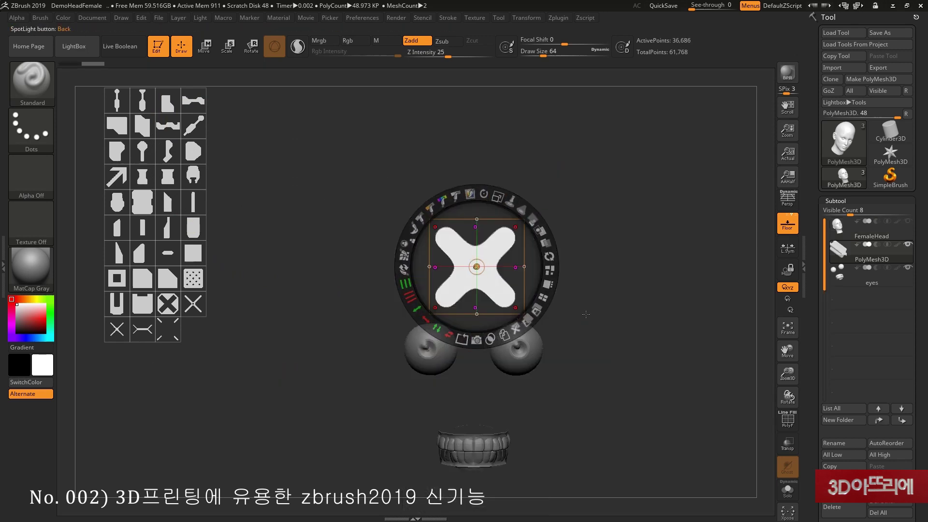
pyautogui.moveTo(586, 314); pyautogui.dragTo(758, 338)
pyautogui.hotkey('shift', 'z')
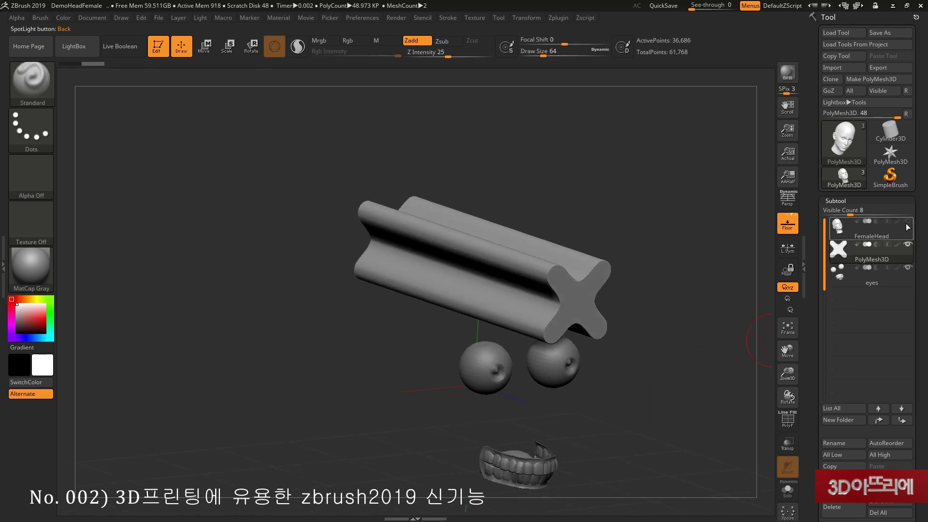
# Show the FemaleHead subtool and move the X-shaped bar forward so it protrudes from the forehead.
pyautogui.click(907, 222)
pyautogui.moveTo(772, 247); pyautogui.dragTo(833, 262)
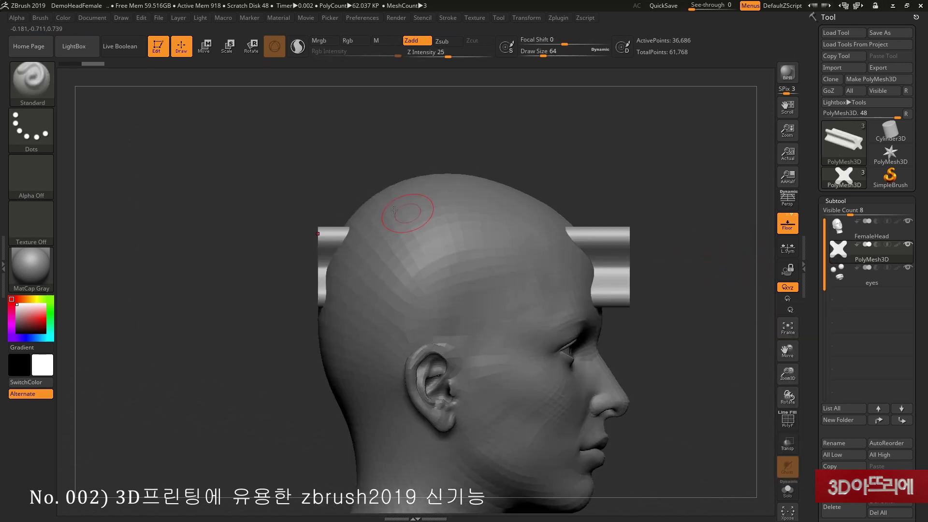
pyautogui.press('w')
pyautogui.moveTo(533, 266); pyautogui.dragTo(660, 267)
pyautogui.moveTo(735, 185); pyautogui.dragTo(725, 208)
# Merge the X-shaped bar subtool down into the FemaleHead subtool.
pyautogui.click(898, 228)
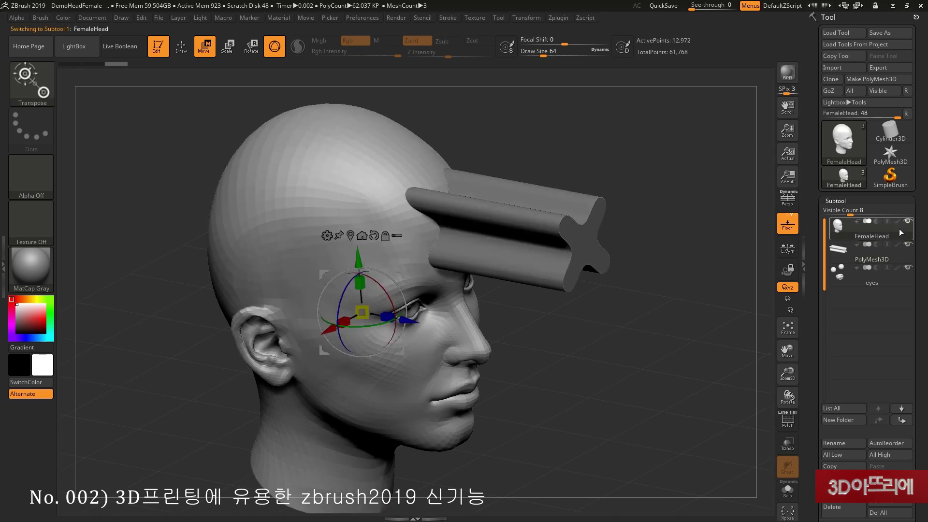
pyautogui.scroll(-5, 860, 329)
pyautogui.click(833, 324)
pyautogui.click(840, 334)
pyautogui.click(753, 358)
# Isolate the X-shaped bar in the merged mesh, assign it a single polygroup, and show the whole head without the wireframe.
pyautogui.moveTo(604, 145); pyautogui.dragTo(647, 147)
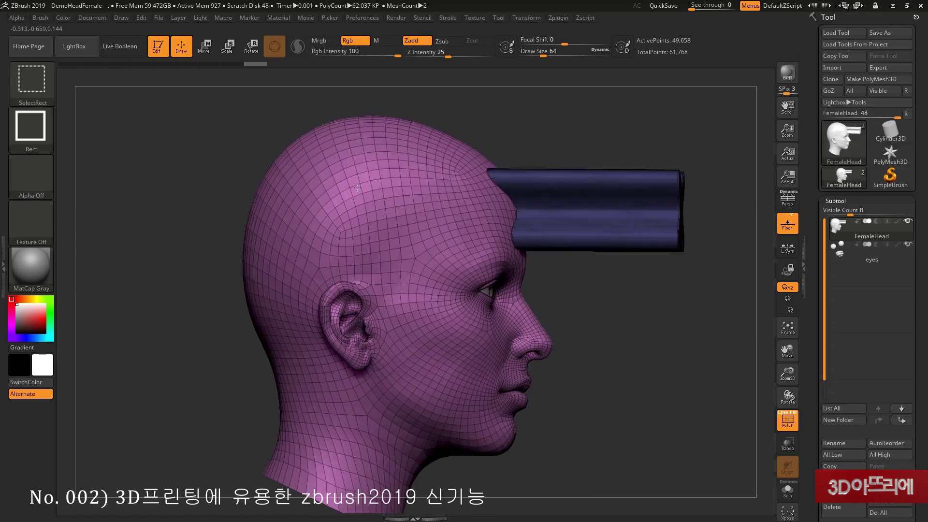
pyautogui.keyDown('ctrl'); pyautogui.keyDown('shift'); pyautogui.click(357, 188); pyautogui.keyUp('shift'); pyautogui.keyUp('ctrl')
pyautogui.keyDown('ctrl'); pyautogui.keyDown('shift'); pyautogui.moveTo(626, 126); pyautogui.dragTo(664, 167); pyautogui.keyUp('shift'); pyautogui.keyUp('ctrl')
pyautogui.moveTo(707, 285); pyautogui.dragTo(667, 292)
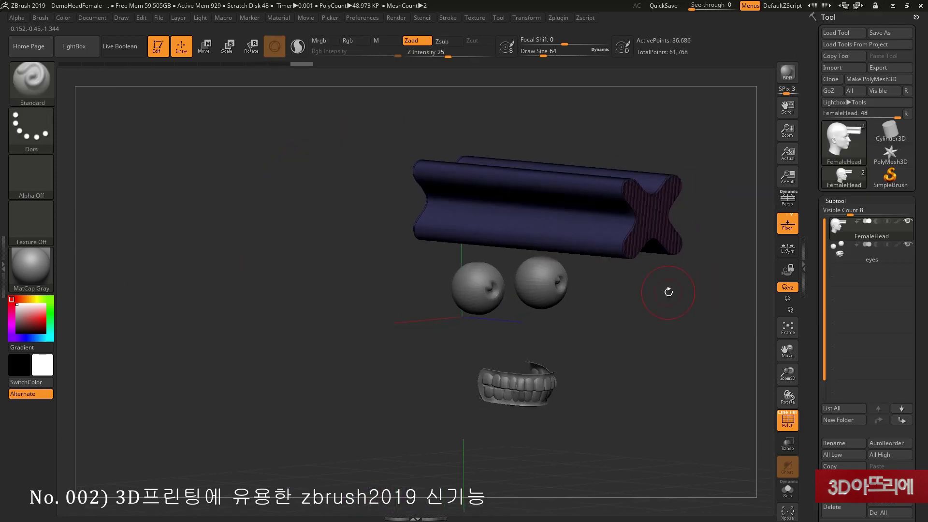
pyautogui.hotkey('ctrl', 'w')
pyautogui.moveTo(668, 291); pyautogui.dragTo(637, 338)
pyautogui.keyDown('ctrl'); pyautogui.keyDown('shift'); pyautogui.click(701, 290); pyautogui.keyUp('shift'); pyautogui.keyUp('ctrl')
pyautogui.hotkey('shift', 'f')
# Run Intersection Masker on the merged FemaleHead mesh and show the wireframe around the forehead mask.
pyautogui.click(558, 18)
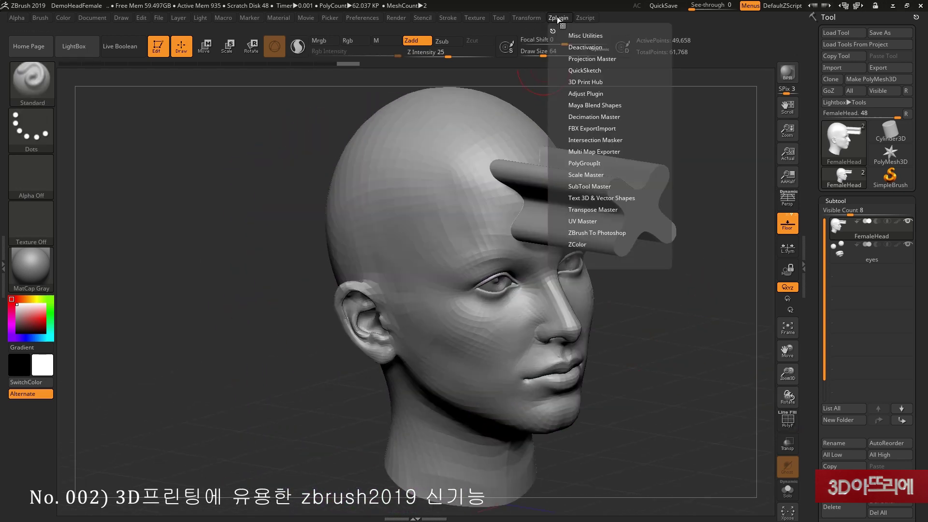
pyautogui.click(582, 140)
pyautogui.click(595, 179)
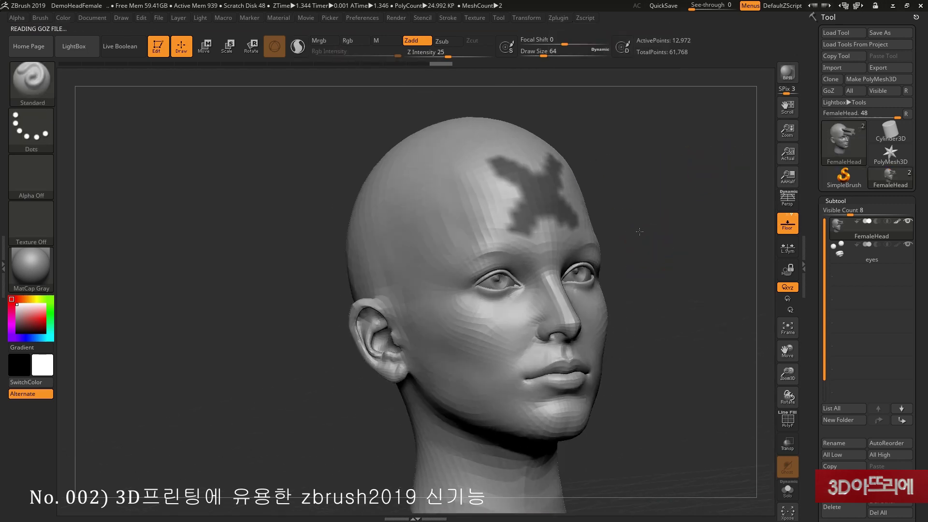
pyautogui.click(788, 418)
pyautogui.moveTo(667, 222); pyautogui.dragTo(572, 294)
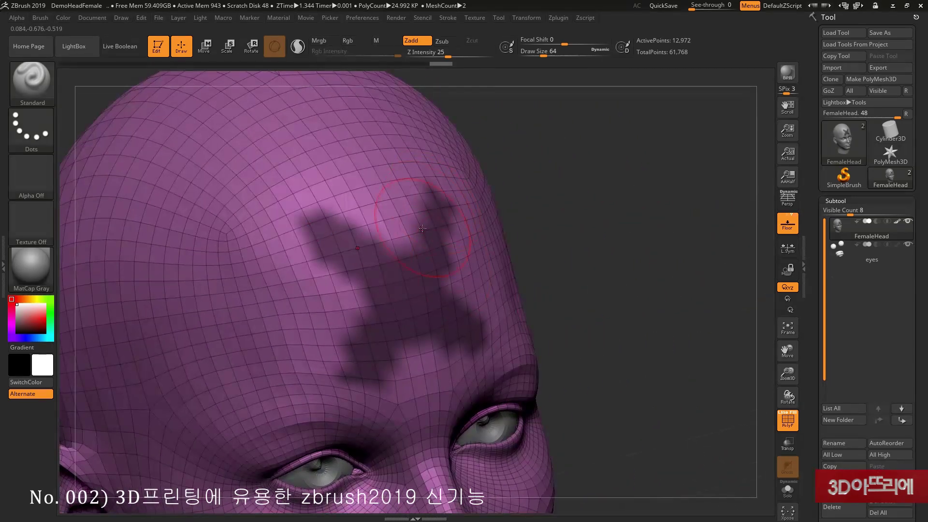
# Undo the intersection mask and divide the isolated head mesh three times for a denser forehead.
pyautogui.moveTo(443, 69); pyautogui.dragTo(383, 67)
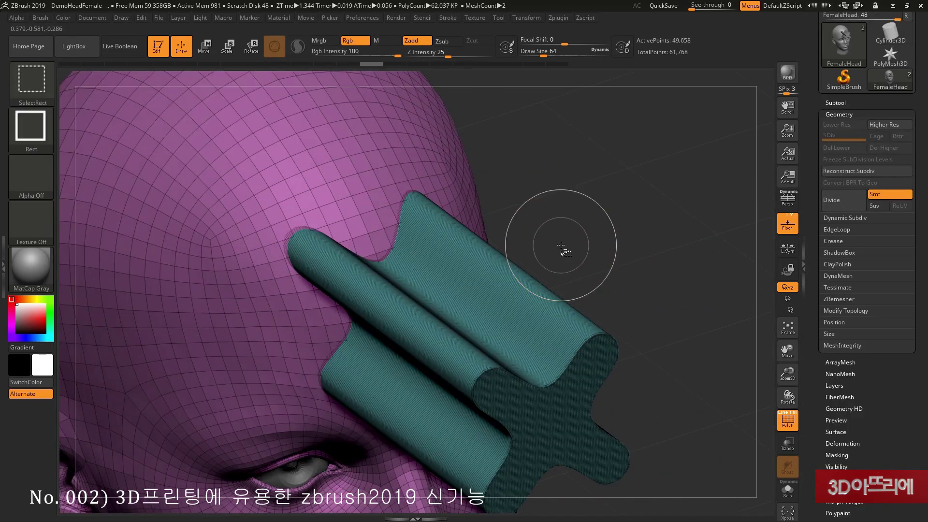
pyautogui.keyDown('ctrl'); pyautogui.keyDown('shift'); pyautogui.click(362, 166); pyautogui.keyUp('shift'); pyautogui.keyUp('ctrl')
pyautogui.moveTo(620, 191)
pyautogui.keyDown('ctrl'); pyautogui.mouseDown()
pyautogui.moveTo(658, 245)
pyautogui.moveTo(660, 222)
pyautogui.mouseUp(); pyautogui.keyUp('ctrl')
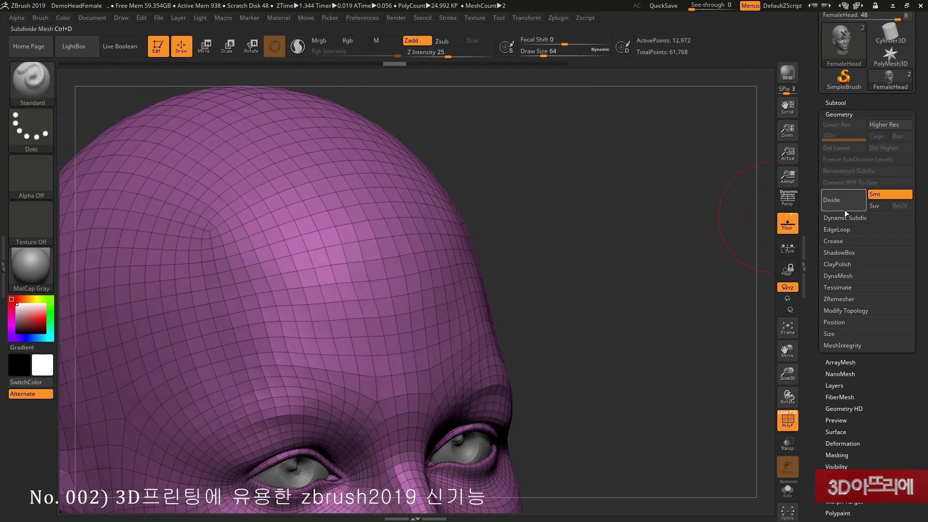
pyautogui.click(844, 206)
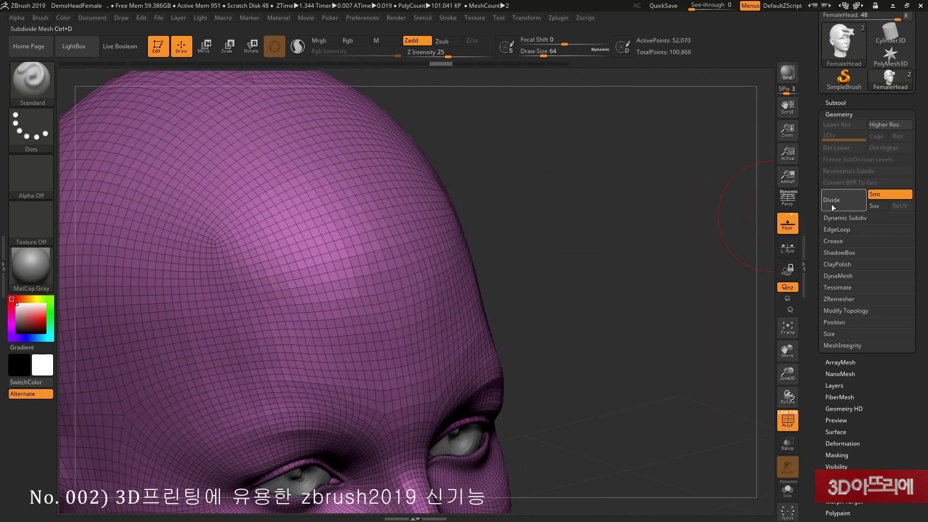
pyautogui.click(831, 207)
pyautogui.moveTo(368, 165); pyautogui.dragTo(549, 208, button='right')
pyautogui.click(831, 201)
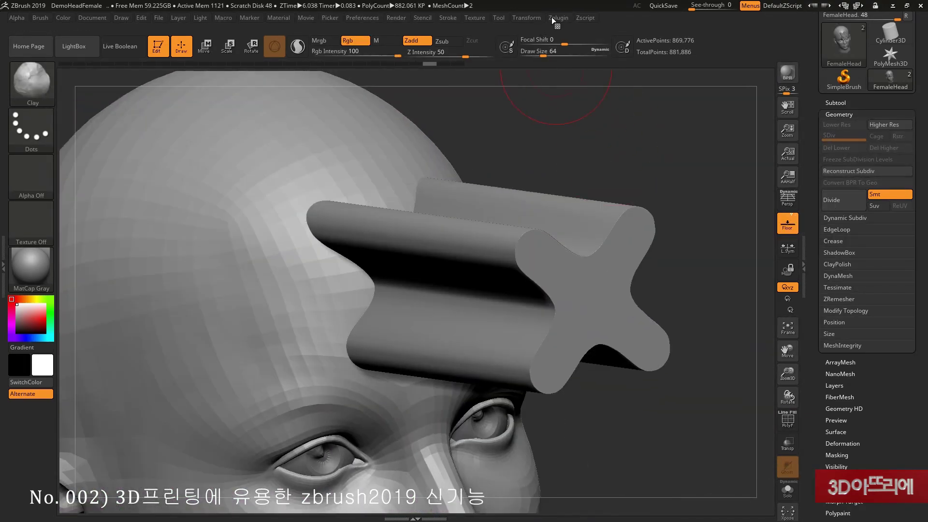
# Mask the X-shaped intersection with Intersection Masker again and build up the forehead around it with the Clay brush.
pyautogui.click(556, 18)
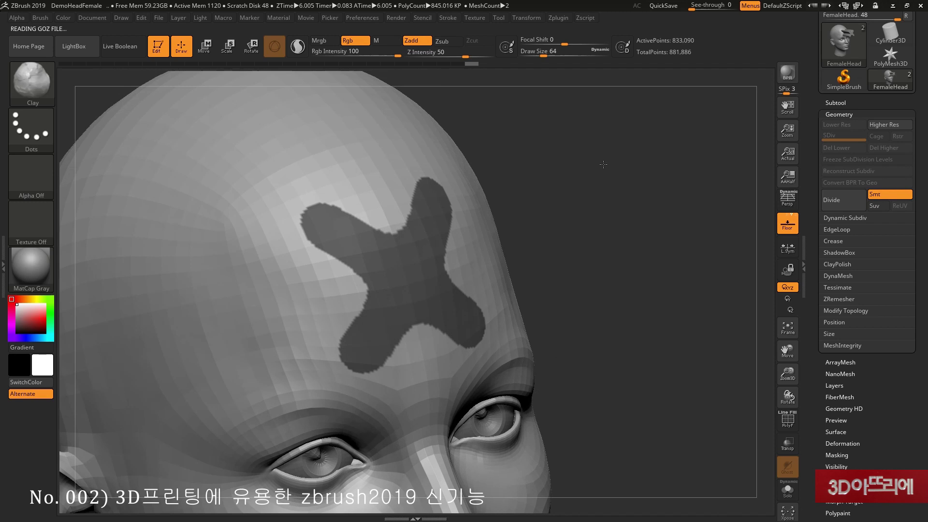
pyautogui.moveTo(603, 164); pyautogui.dragTo(600, 157)
pyautogui.moveTo(315, 197)
pyautogui.mouseDown()
pyautogui.moveTo(290, 225)
pyautogui.moveTo(343, 353)
pyautogui.moveTo(447, 191)
pyautogui.moveTo(379, 202)
pyautogui.mouseUp()
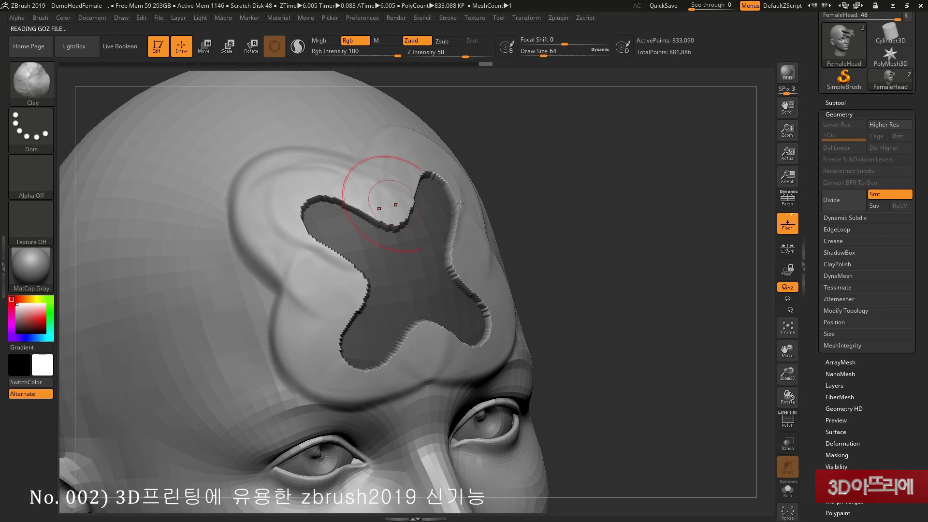
pyautogui.keyDown('ctrl'); pyautogui.moveTo(594, 205); pyautogui.dragTo(624, 245); pyautogui.keyUp('ctrl')
# Smooth the edges and surroundings of the X-shaped recess on the forehead.
pyautogui.keyDown('shift'); pyautogui.moveTo(317, 213); pyautogui.dragTo(389, 224); pyautogui.keyUp('shift')
pyautogui.moveTo(355, 267)
pyautogui.keyDown('shift'); pyautogui.mouseDown()
pyautogui.moveTo(339, 349)
pyautogui.moveTo(372, 358)
pyautogui.mouseUp(); pyautogui.keyUp('shift')
pyautogui.keyDown('shift'); pyautogui.moveTo(437, 330); pyautogui.dragTo(416, 326); pyautogui.keyUp('shift')
pyautogui.moveTo(740, 290)
pyautogui.mouseDown()
pyautogui.moveTo(682, 301)
pyautogui.moveTo(628, 294)
pyautogui.mouseUp()
pyautogui.moveTo(483, 205)
pyautogui.keyDown('shift'); pyautogui.mouseDown()
pyautogui.moveTo(471, 213)
pyautogui.moveTo(476, 194)
pyautogui.mouseUp(); pyautogui.keyUp('shift')
pyautogui.moveTo(164, 254)
pyautogui.mouseDown()
pyautogui.moveTo(222, 251)
pyautogui.moveTo(158, 255)
pyautogui.moveTo(203, 261)
pyautogui.moveTo(174, 252)
pyautogui.mouseUp()
# Step back in the undo history, invert the mask to sculpt inside the X shape, and clear the mask to smooth the forehead.
pyautogui.moveTo(595, 62)
pyautogui.mouseDown()
pyautogui.moveTo(430, 86)
pyautogui.moveTo(458, 83)
pyautogui.mouseUp()
pyautogui.hotkey('ctrl', 'shift')
pyautogui.keyDown('ctrl'); pyautogui.keyDown('shift'); pyautogui.click(375, 153); pyautogui.keyUp('shift'); pyautogui.keyUp('ctrl')
pyautogui.moveTo(546, 145); pyautogui.dragTo(594, 169)
pyautogui.keyDown('ctrl'); pyautogui.click(594, 170); pyautogui.keyUp('ctrl')
pyautogui.moveTo(342, 221)
pyautogui.mouseDown()
pyautogui.moveTo(400, 334)
pyautogui.moveTo(389, 353)
pyautogui.mouseUp()
pyautogui.moveTo(377, 252)
pyautogui.mouseDown()
pyautogui.moveTo(314, 222)
pyautogui.moveTo(403, 260)
pyautogui.mouseUp()
pyautogui.keyDown('ctrl'); pyautogui.click(626, 234); pyautogui.keyUp('ctrl')
pyautogui.keyDown('ctrl'); pyautogui.moveTo(655, 215); pyautogui.dragTo(685, 255); pyautogui.keyUp('ctrl')
pyautogui.moveTo(307, 218)
pyautogui.keyDown('shift'); pyautogui.mouseDown()
pyautogui.moveTo(422, 235)
pyautogui.moveTo(508, 327)
pyautogui.mouseUp(); pyautogui.keyUp('shift')
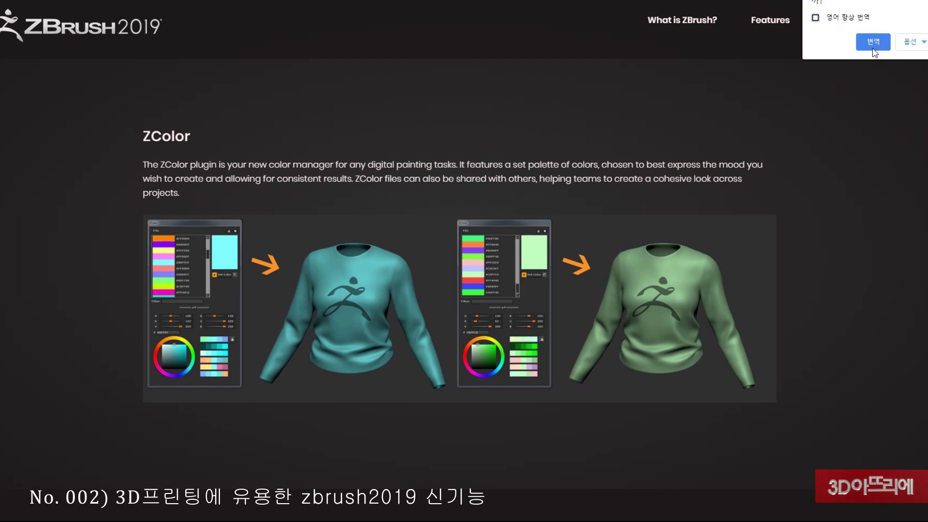
# Translate the ZColor feature page into Korean, and in ZBrush open the ZColor plugin window beside the dog model.
pyautogui.click(872, 41)
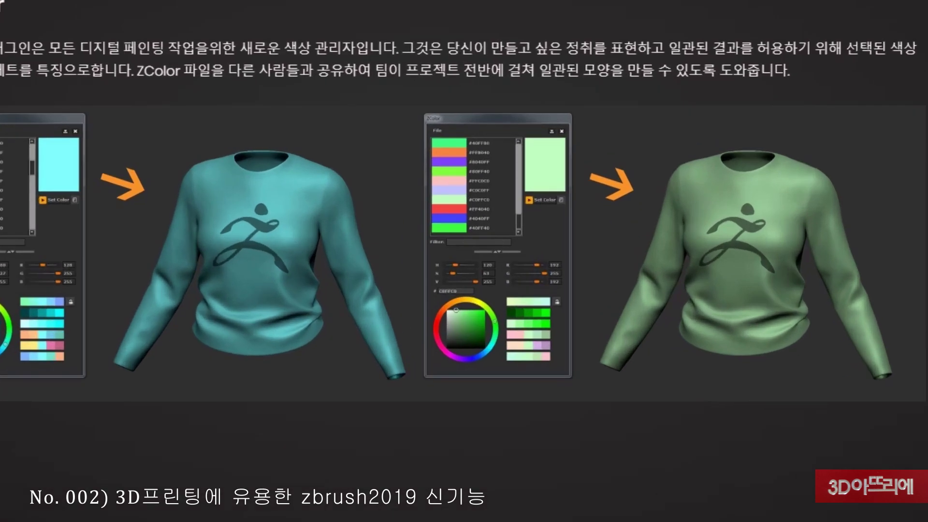
pyautogui.click(582, 291)
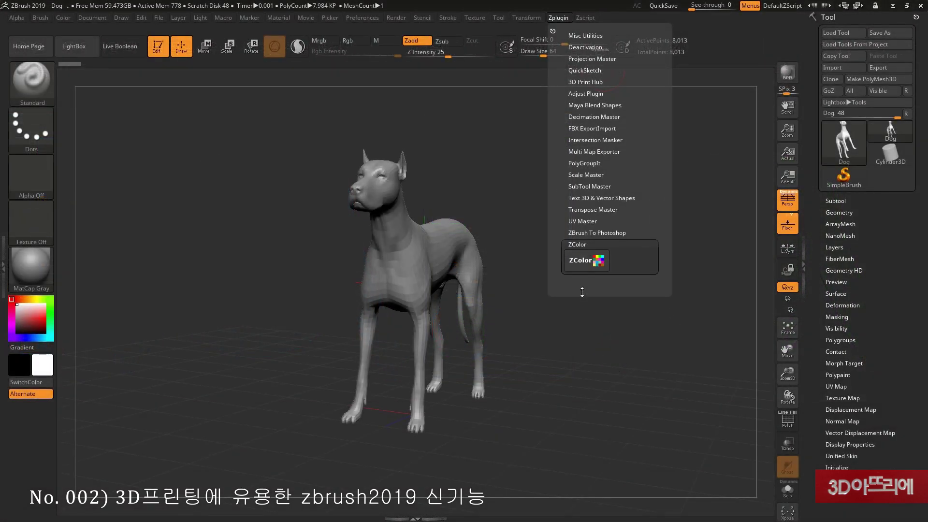
pyautogui.click(581, 268)
pyautogui.moveTo(153, 53); pyautogui.dragTo(238, 158)
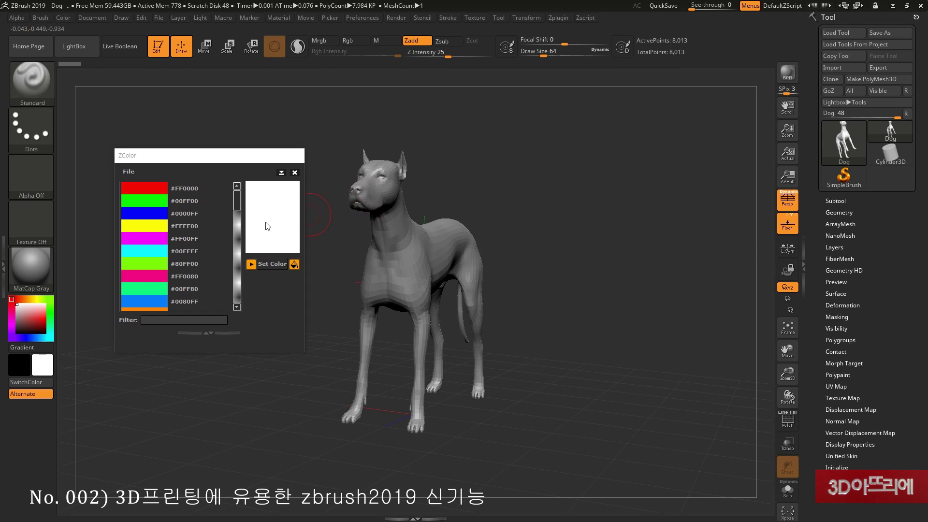
# Apply several ZColor swatches to the dog in turn, including #00FF00 and #80FF00, and browse the rest of the list.
pyautogui.click(150, 188)
pyautogui.click(145, 200)
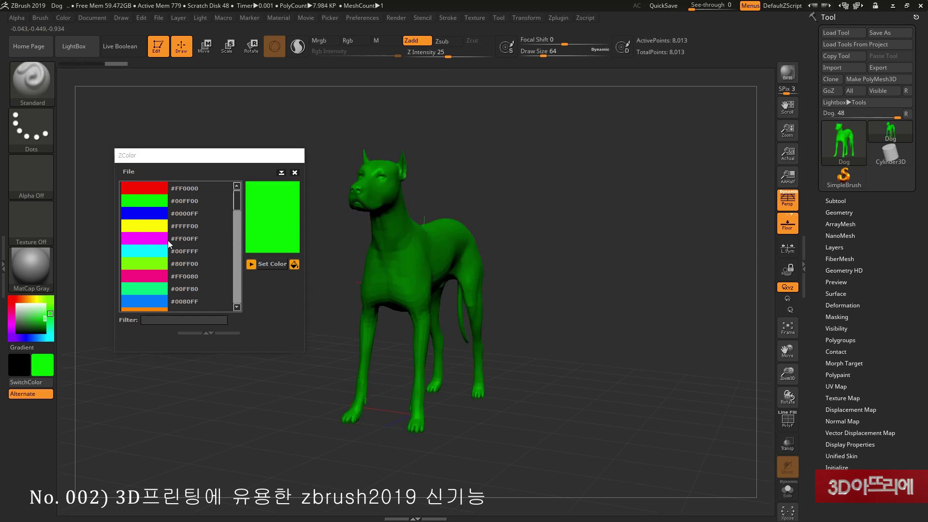
pyautogui.click(159, 226)
pyautogui.click(155, 252)
pyautogui.click(159, 263)
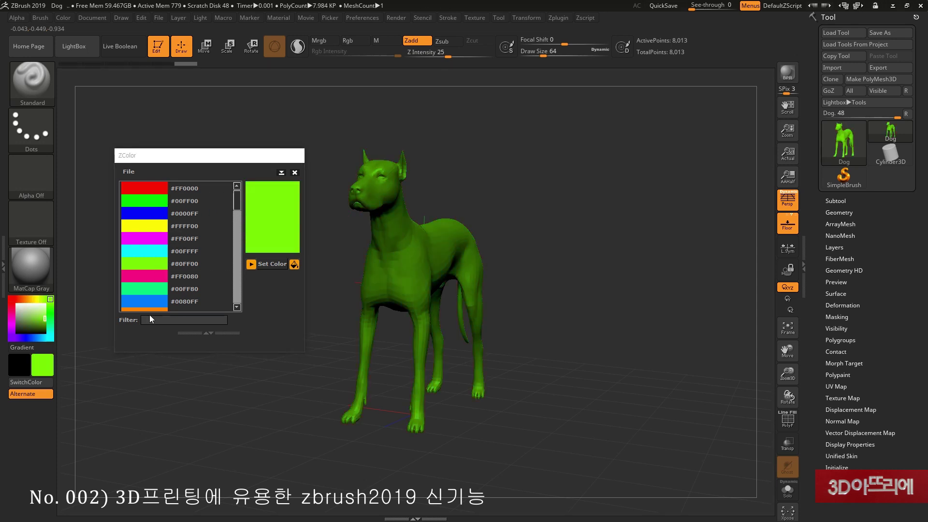
pyautogui.scroll(-5, 160, 300)
# Expand the ZColor mixing controls, set the B value to 95 and fine-tune the shade in the colour square.
pyautogui.click(208, 333)
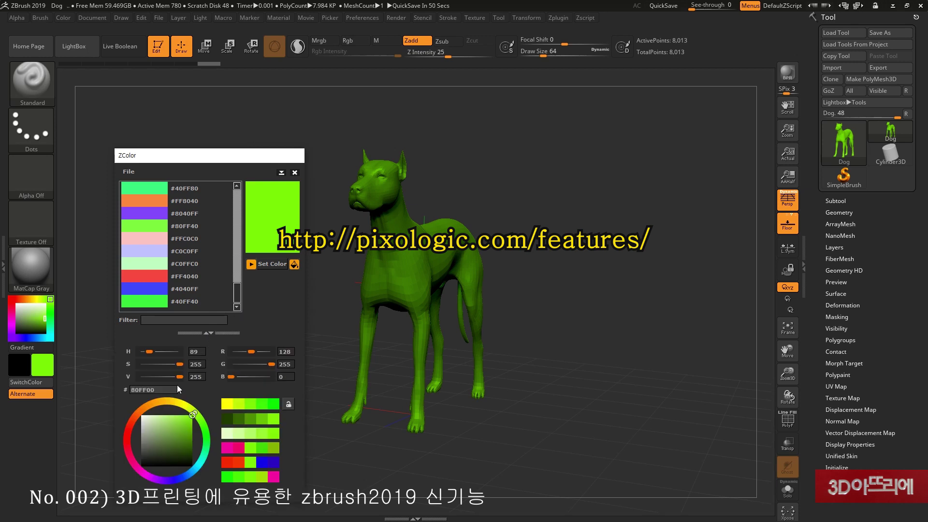
pyautogui.moveTo(232, 378); pyautogui.dragTo(248, 378)
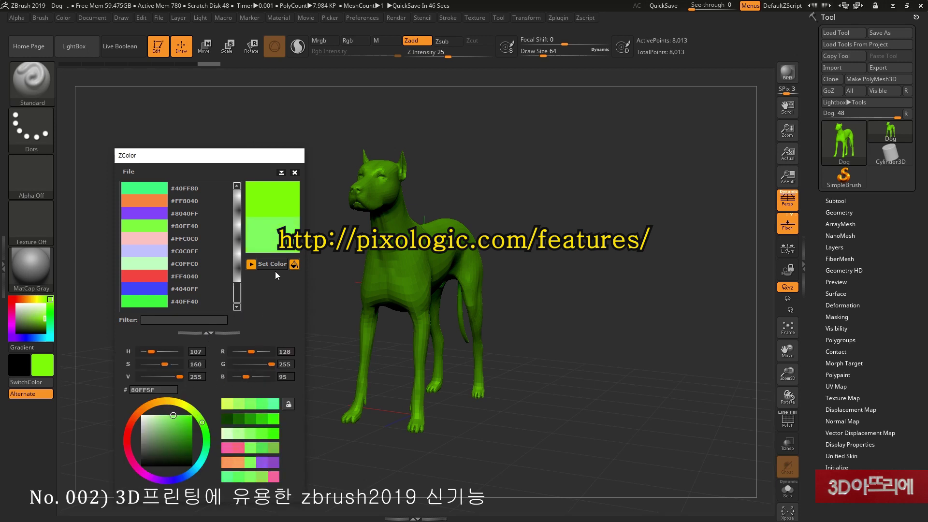
pyautogui.moveTo(164, 424); pyautogui.dragTo(167, 435)
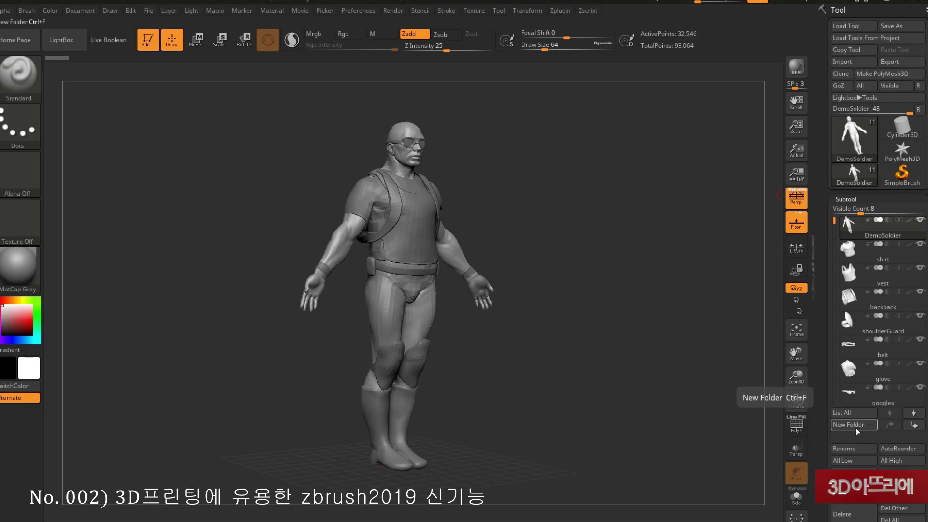
# Create a subtool folder named body for the DemoSoldier subtool.
pyautogui.click(854, 425)
pyautogui.write('body')
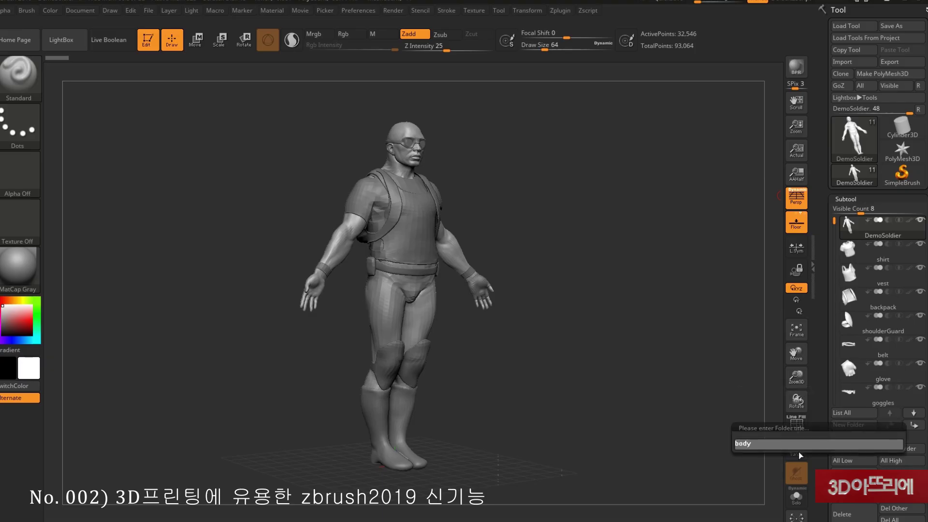
pyautogui.press('Return')
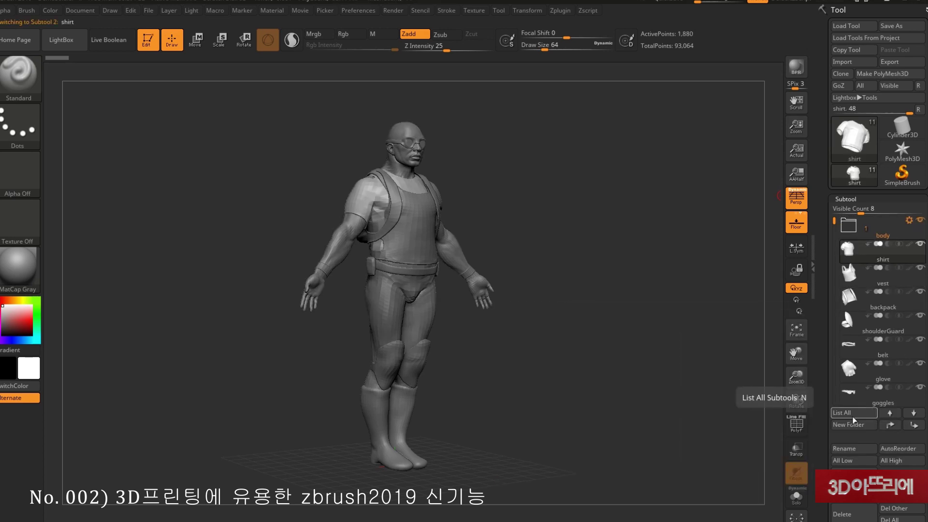
# Create a subtool folder named cloth for the shirt and add the vest and backpack to it.
pyautogui.click(853, 423)
pyautogui.write('cloth')
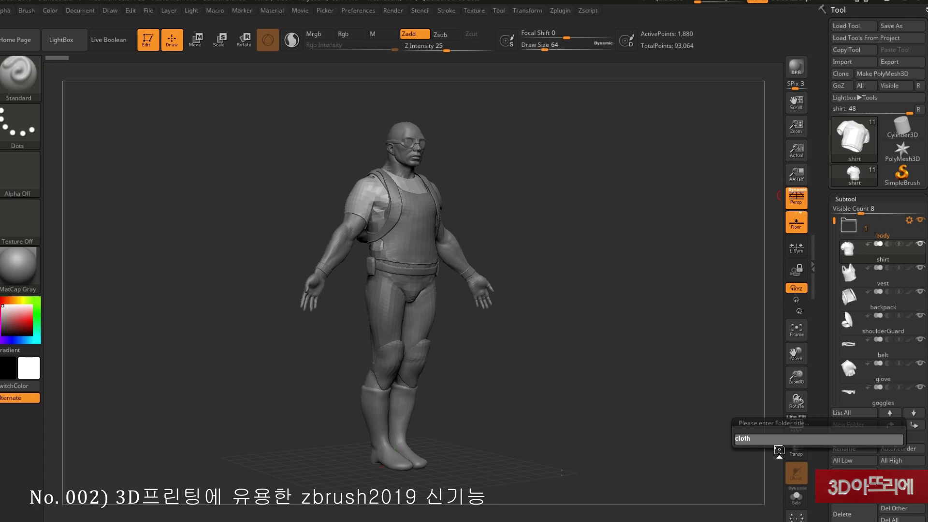
pyautogui.press('Return')
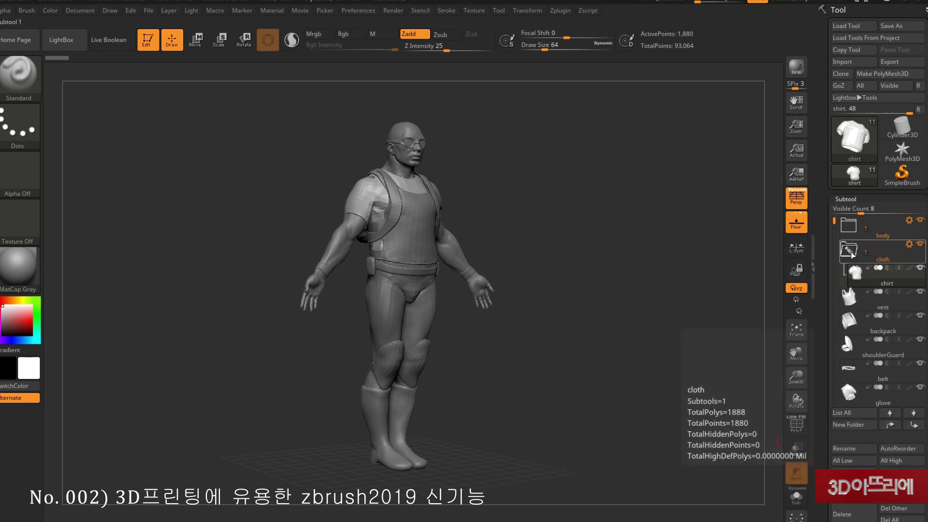
pyautogui.moveTo(867, 280); pyautogui.dragTo(867, 260)
pyautogui.click(866, 267)
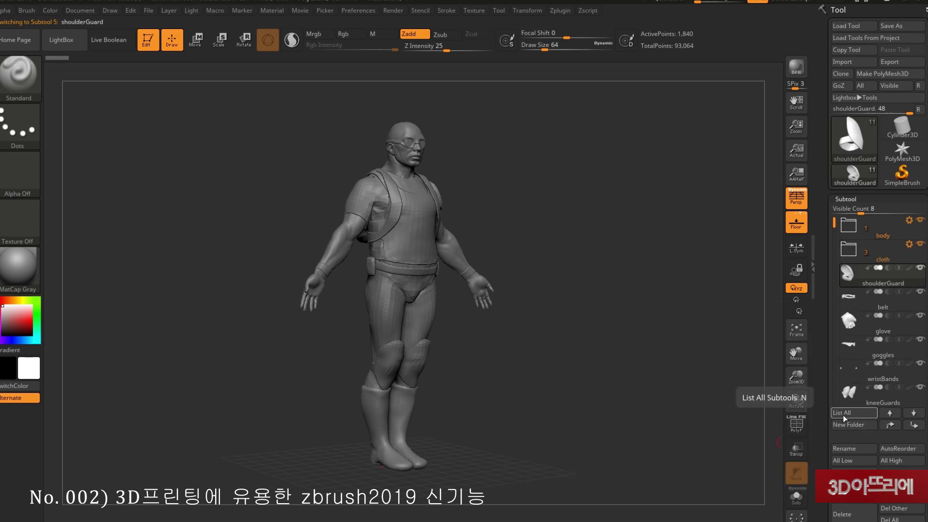
# Create a subtool folder named etc... for the shoulderGuard and move all remaining accessory subtools into it.
pyautogui.click(843, 424)
pyautogui.write('e')
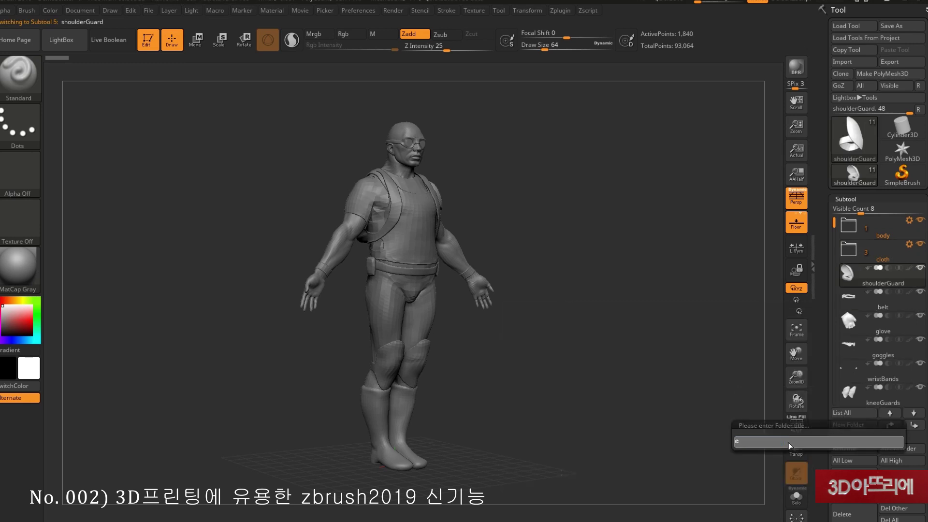
pyautogui.write('tc...')
pyautogui.press('Return')
pyautogui.click(849, 275)
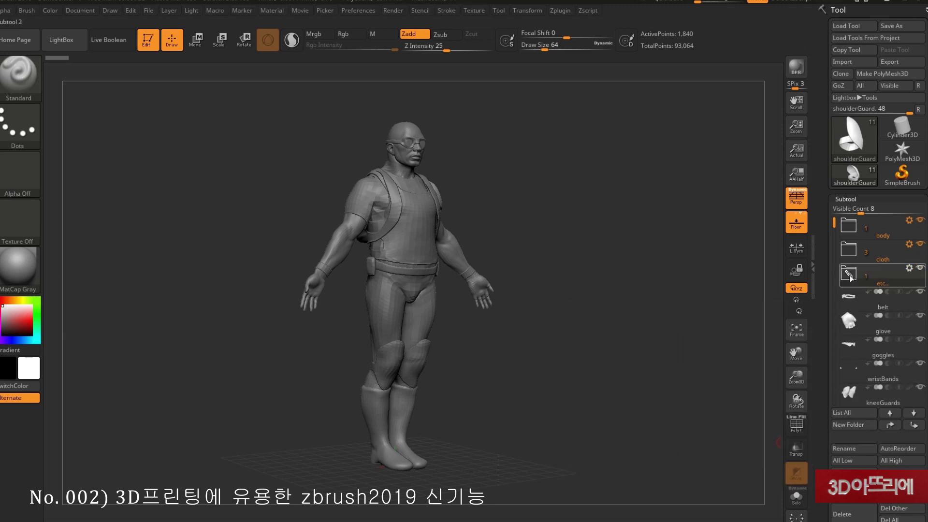
pyautogui.moveTo(856, 297); pyautogui.dragTo(856, 280)
pyautogui.moveTo(861, 300); pyautogui.dragTo(874, 284)
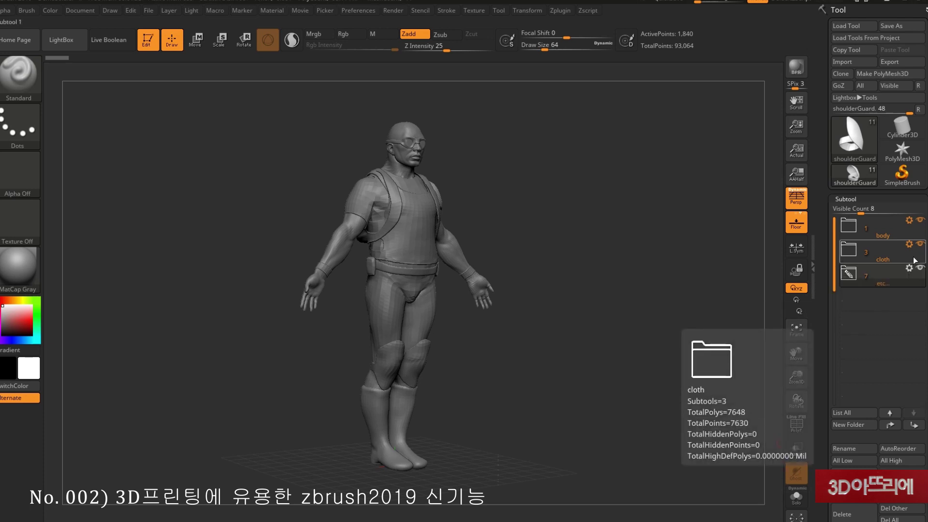
# Hide the body, cloth and etc... folders and select the DemoSoldier subtool so only the body shows.
pyautogui.click(919, 220)
pyautogui.click(919, 244)
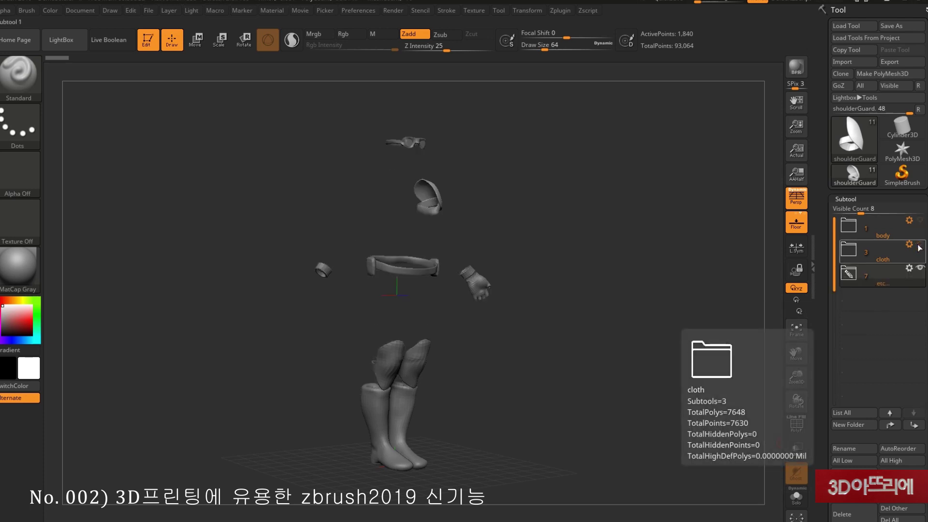
pyautogui.click(919, 269)
pyautogui.click(879, 232)
pyautogui.moveTo(653, 255); pyautogui.dragTo(602, 231)
# Show the soldier body's wireframe and combine its polygroups into a single polygroup.
pyautogui.click(796, 424)
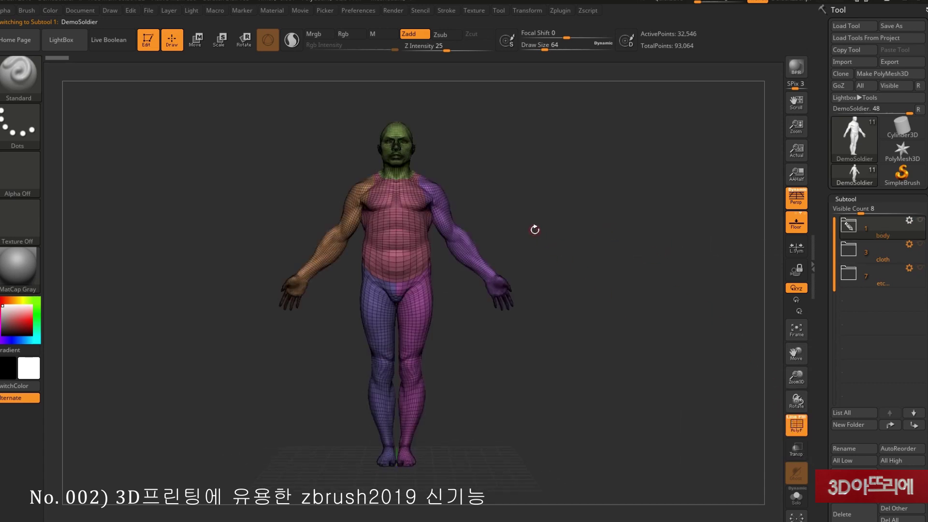
pyautogui.moveTo(534, 229); pyautogui.dragTo(468, 234)
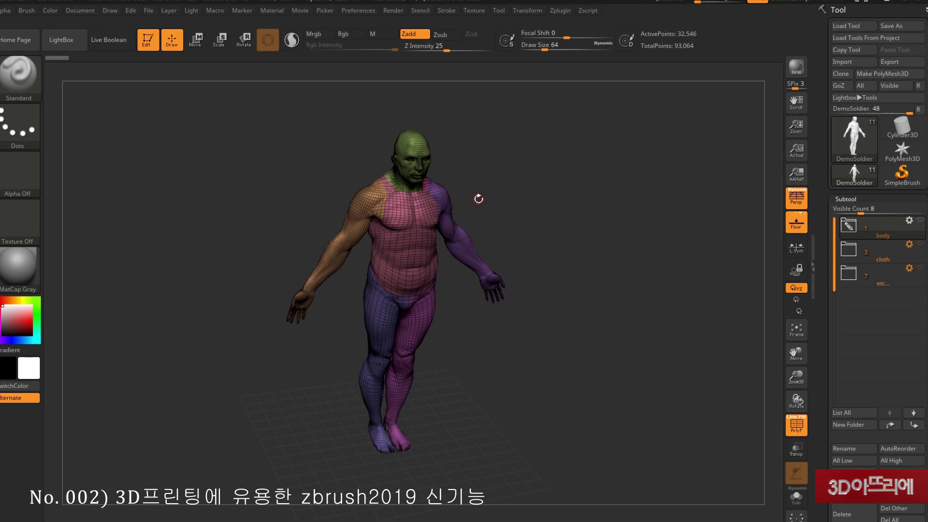
pyautogui.hotkey('ctrl', 'w')
pyautogui.keyDown('alt'); pyautogui.moveTo(507, 207); pyautogui.dragTo(397, 230); pyautogui.keyUp('alt')
pyautogui.moveTo(590, 232); pyautogui.dragTo(773, 238)
# Preview the body's subdivision levels, delete the lower levels and divide the mesh once more.
pyautogui.click(855, 211)
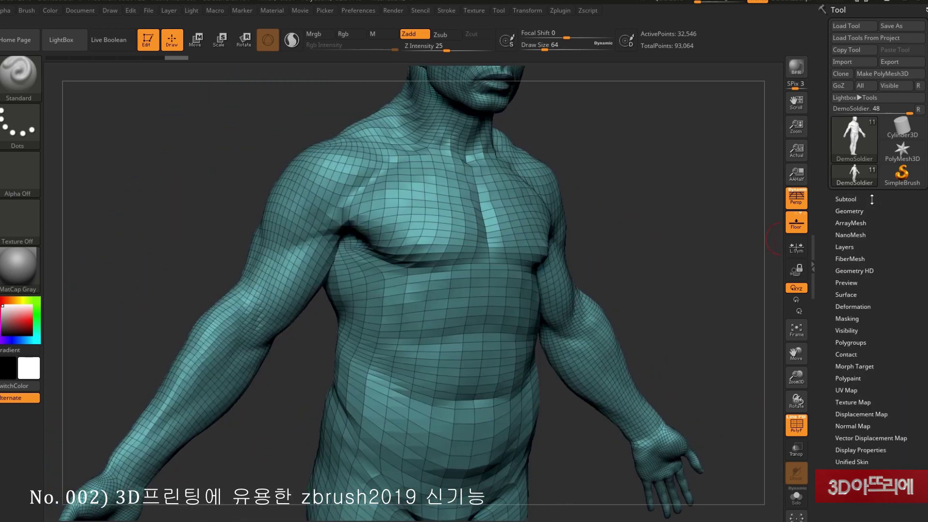
pyautogui.moveTo(843, 234); pyautogui.dragTo(738, 240)
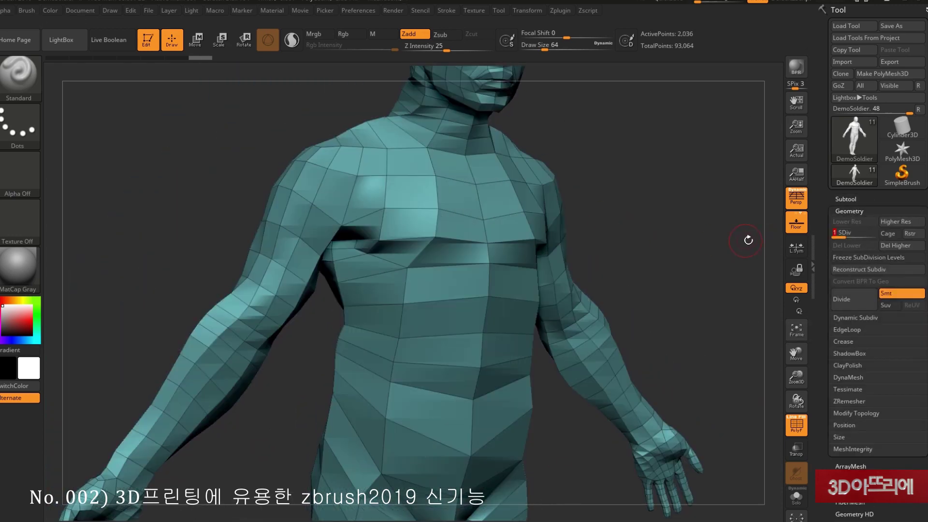
pyautogui.moveTo(890, 238); pyautogui.dragTo(892, 238)
pyautogui.moveTo(720, 238); pyautogui.dragTo(649, 206)
pyautogui.click(846, 249)
pyautogui.hotkey('ctrl', 'd')
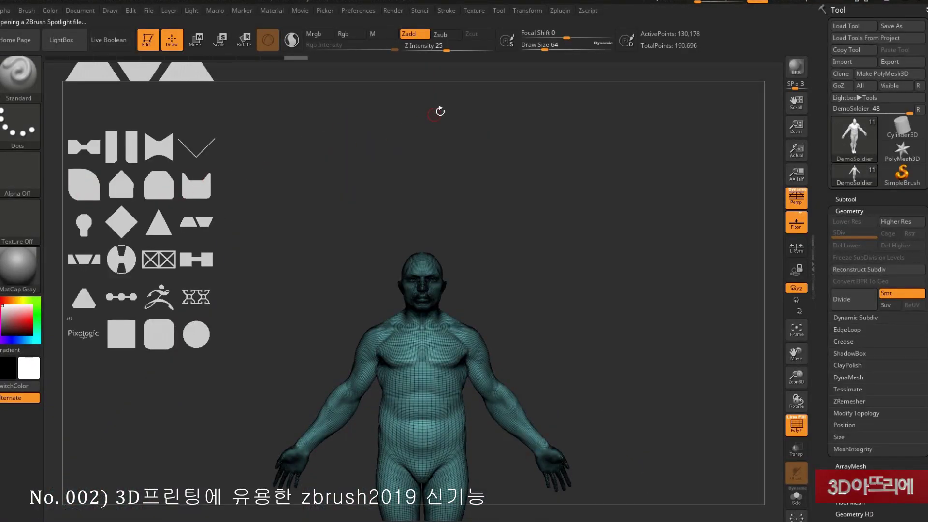
# Import SUPERMAN_로고.jpg as a texture and select it as the current texture.
pyautogui.click(474, 10)
pyautogui.click(501, 75)
pyautogui.click(547, 168)
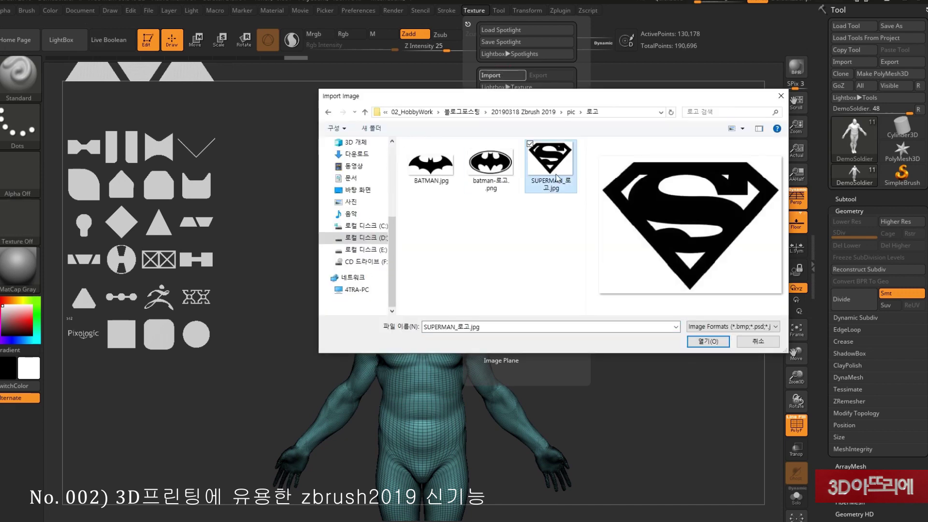
pyautogui.click(742, 339)
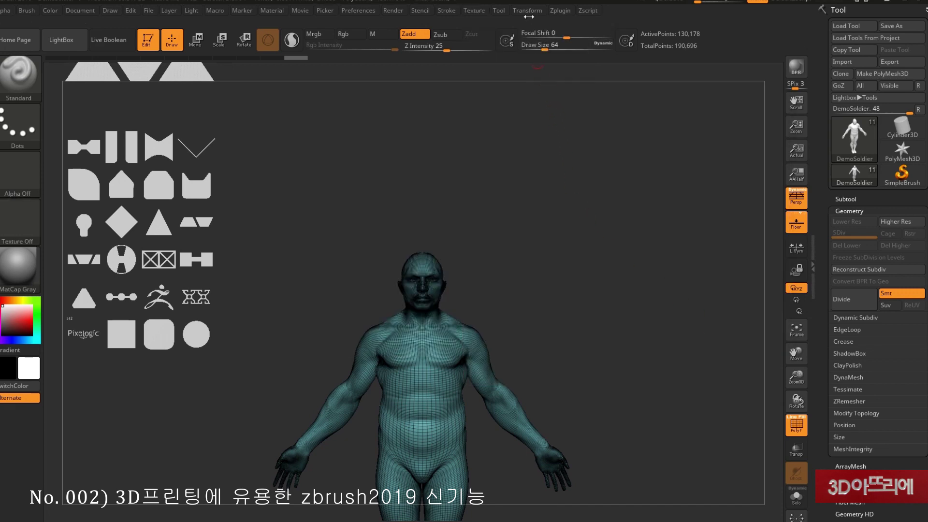
pyautogui.click(480, 12)
pyautogui.click(503, 186)
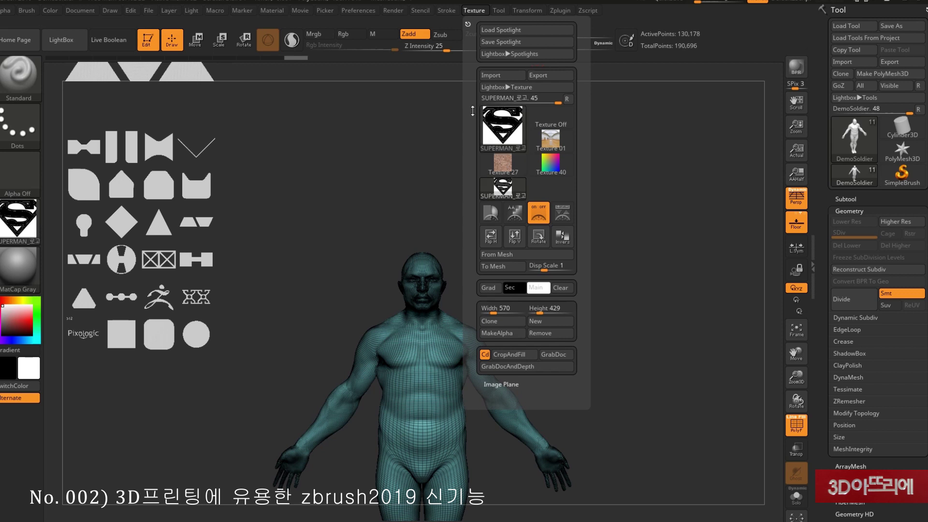
# Invert the Superman logo texture and add it to SpotLight, placed over the soldier's head.
pyautogui.click(562, 236)
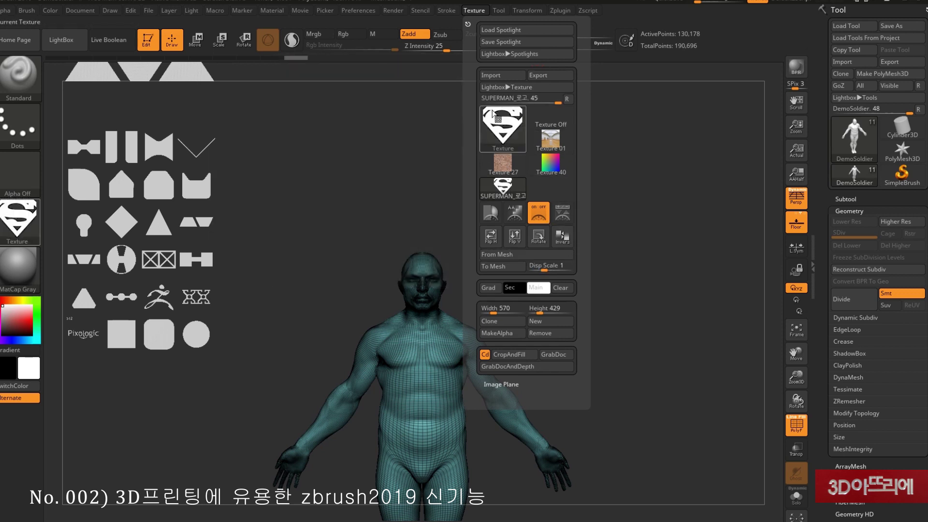
pyautogui.click(562, 217)
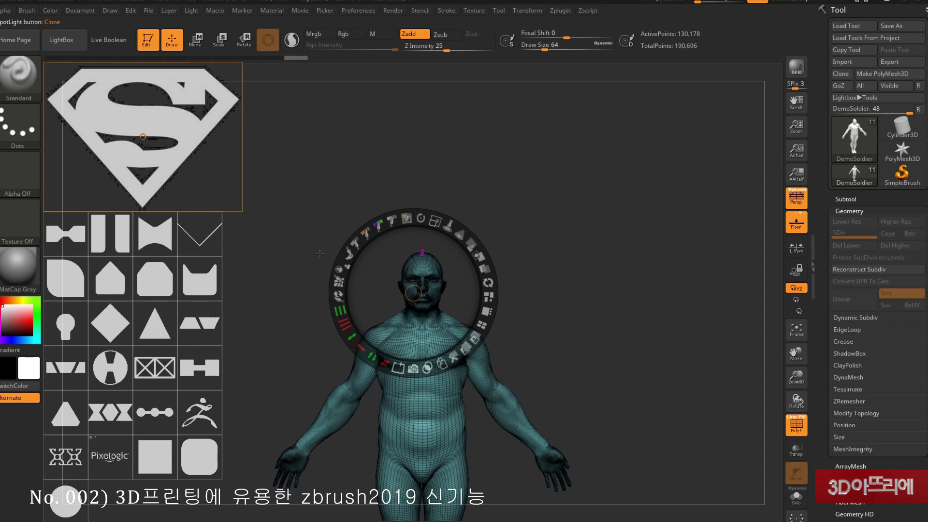
pyautogui.moveTo(415, 293)
pyautogui.mouseDown()
pyautogui.moveTo(383, 257)
pyautogui.moveTo(143, 145)
pyautogui.moveTo(426, 163)
pyautogui.moveTo(436, 167)
pyautogui.moveTo(435, 201)
pyautogui.moveTo(422, 145)
pyautogui.moveTo(430, 193)
pyautogui.mouseUp()
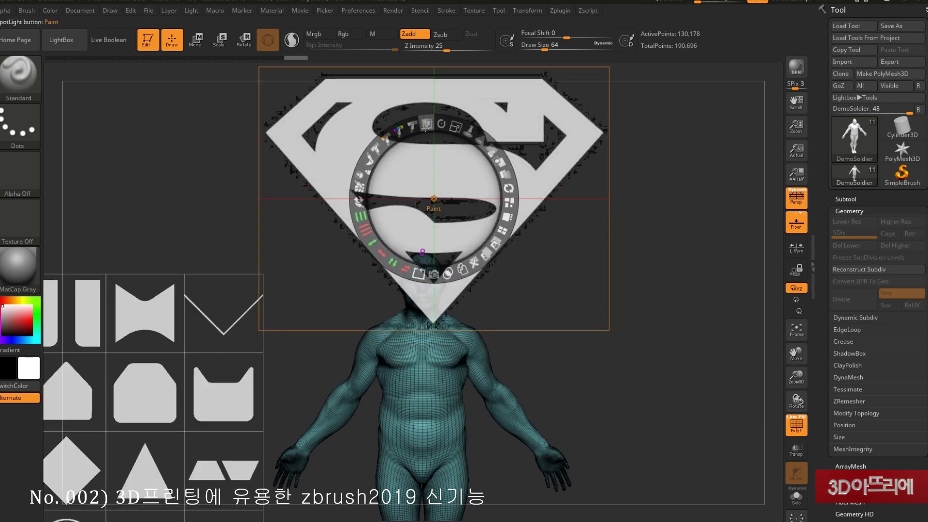
# Adjust the SpotLight logo's Intensity to clear the background specks and scale it down to a small emblem above the head.
pyautogui.click(411, 123)
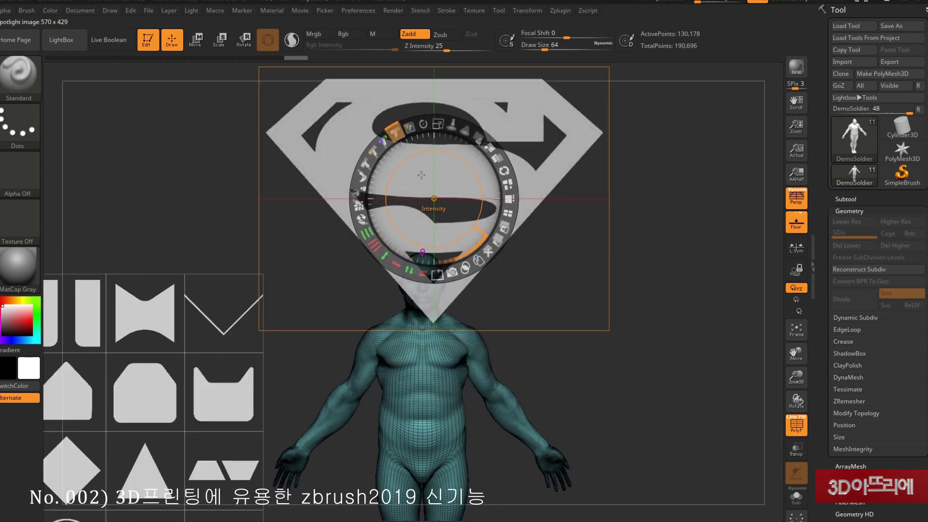
pyautogui.moveTo(427, 175); pyautogui.dragTo(425, 175)
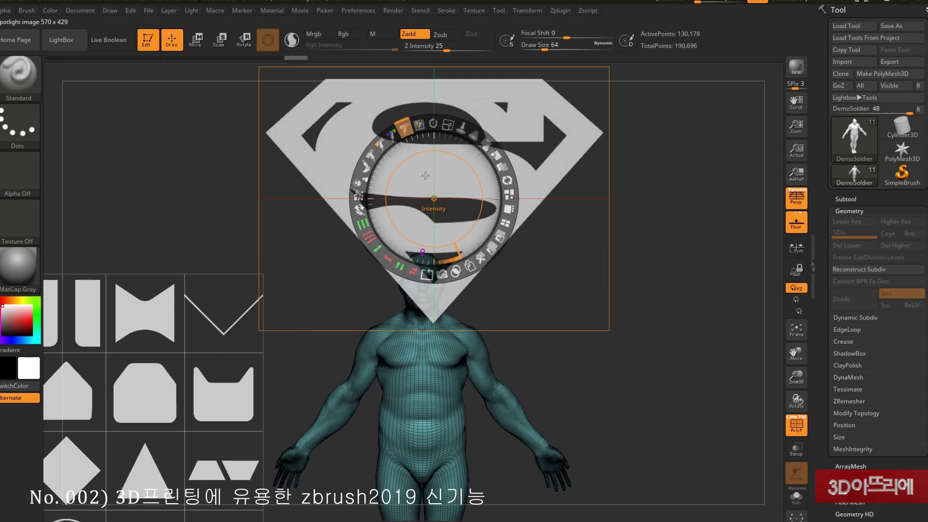
pyautogui.moveTo(455, 127); pyautogui.dragTo(377, 158)
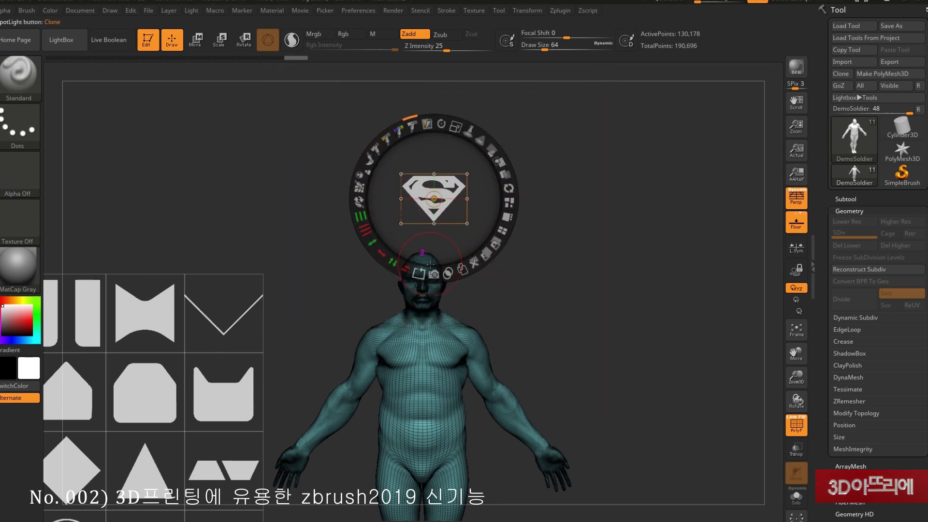
# Turn the SpotLight logo into a 3D mesh with Snapshot3D and inspect it with SpotLight, wireframe and perspective turned off.
pyautogui.click(433, 276)
pyautogui.hotkey('shift', 'z')
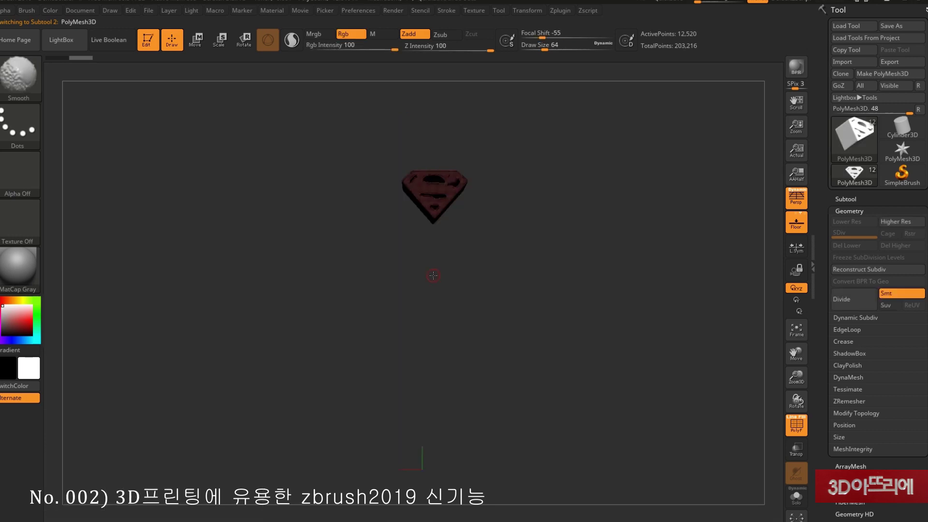
pyautogui.moveTo(519, 235); pyautogui.dragTo(628, 331)
pyautogui.click(796, 424)
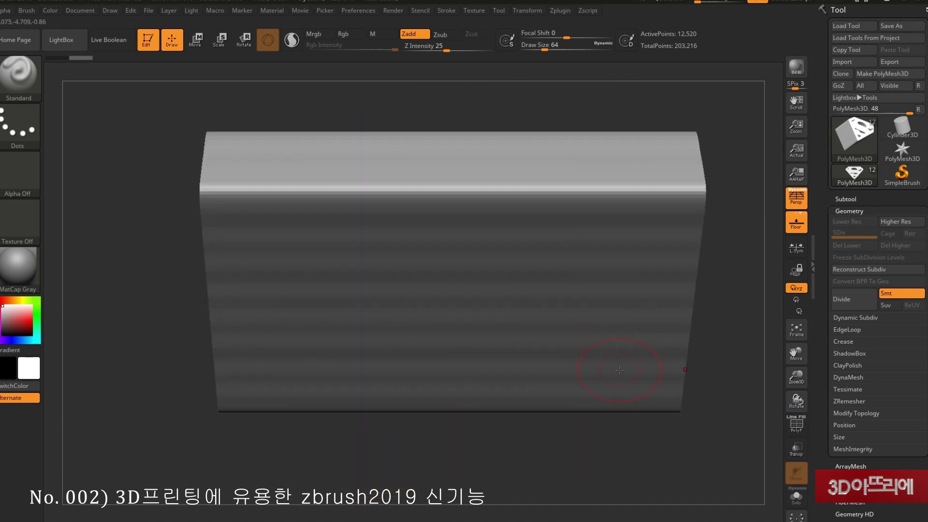
pyautogui.moveTo(604, 419)
pyautogui.keyDown('alt'); pyautogui.mouseDown()
pyautogui.moveTo(561, 376)
pyautogui.moveTo(628, 318)
pyautogui.mouseUp(); pyautogui.keyUp('alt')
pyautogui.click(796, 198)
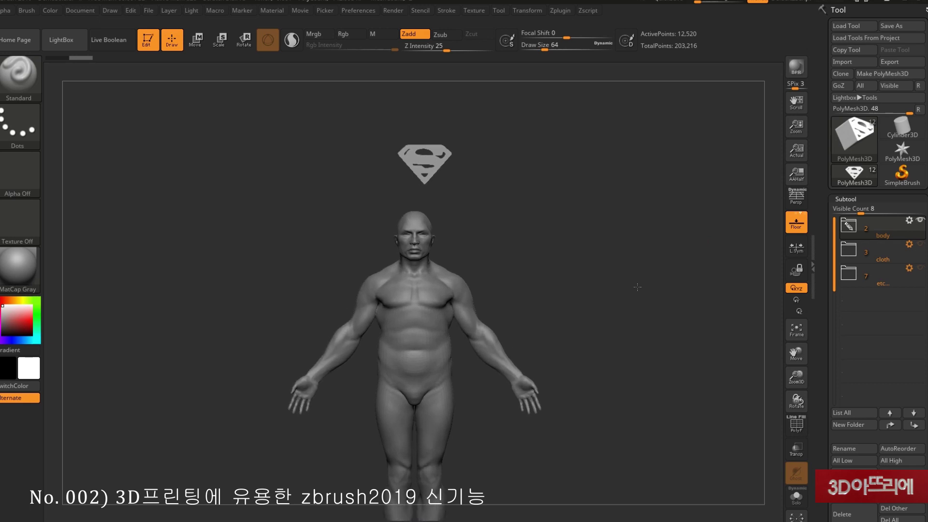
# Move the 3D logo subtool down onto the soldier's chest so that it intersects the body.
pyautogui.click(852, 234)
pyautogui.click(204, 48)
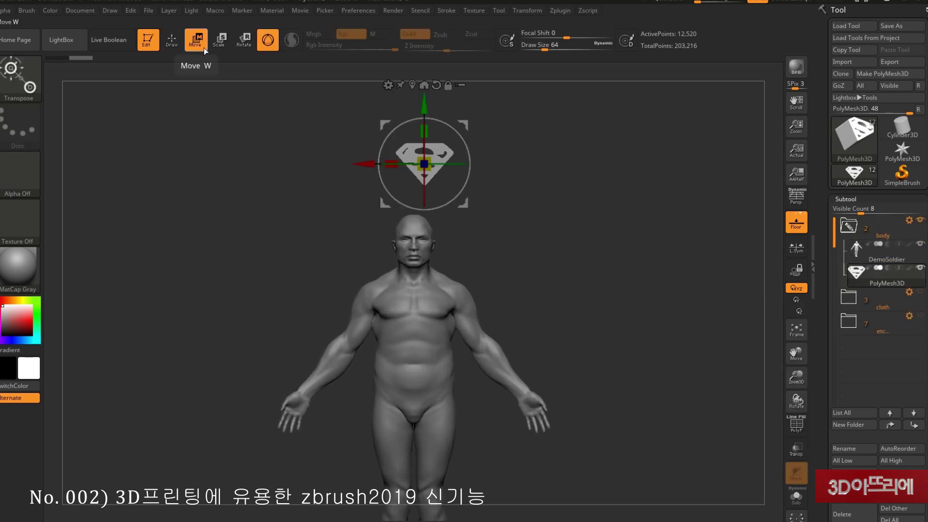
pyautogui.moveTo(424, 106); pyautogui.dragTo(424, 266)
pyautogui.moveTo(357, 324); pyautogui.dragTo(346, 326)
pyautogui.moveTo(505, 289); pyautogui.dragTo(570, 309)
pyautogui.keyDown('alt'); pyautogui.moveTo(569, 319); pyautogui.dragTo(570, 411); pyautogui.keyUp('alt')
pyautogui.moveTo(469, 330); pyautogui.dragTo(574, 352)
pyautogui.moveTo(713, 351); pyautogui.dragTo(669, 362)
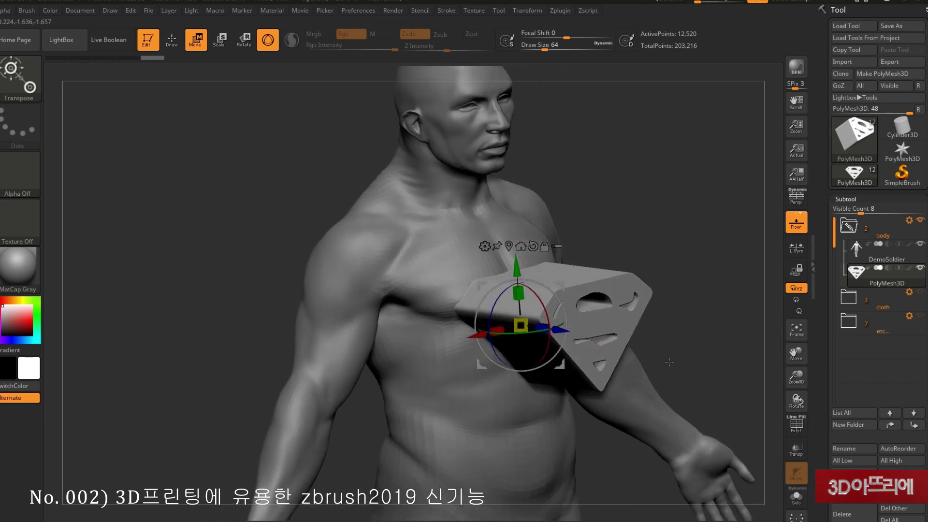
# Divide the DemoSoldier body to 2.082 million polygons, checking the wireframe density, and delete its lower subdivision levels.
pyautogui.click(796, 425)
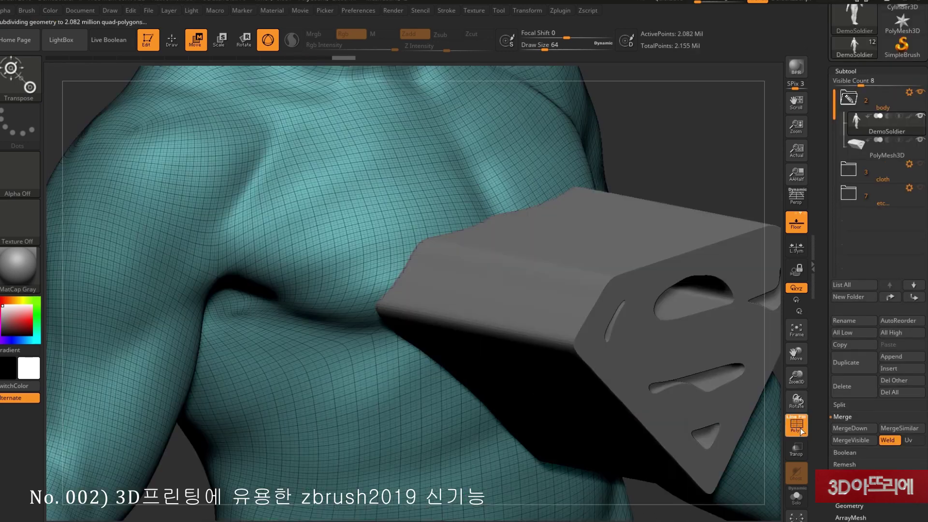
pyautogui.click(796, 425)
pyautogui.moveTo(823, 411); pyautogui.dragTo(823, 282)
pyautogui.moveTo(871, 386); pyautogui.dragTo(871, 203)
pyautogui.click(856, 194)
pyautogui.click(852, 209)
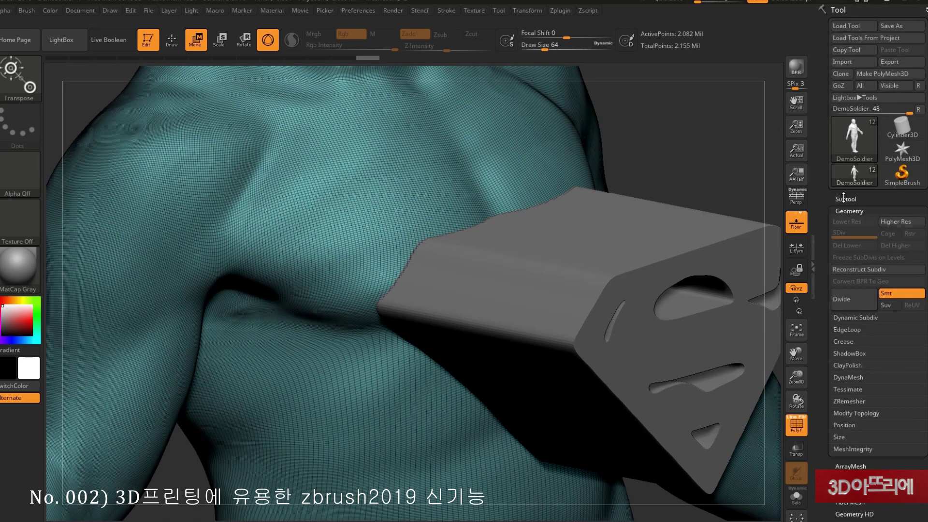
# Merge the DemoSoldier body down with the 3D logo subtool and turn off the wireframe.
pyautogui.click(848, 199)
pyautogui.moveTo(824, 435); pyautogui.dragTo(823, 32)
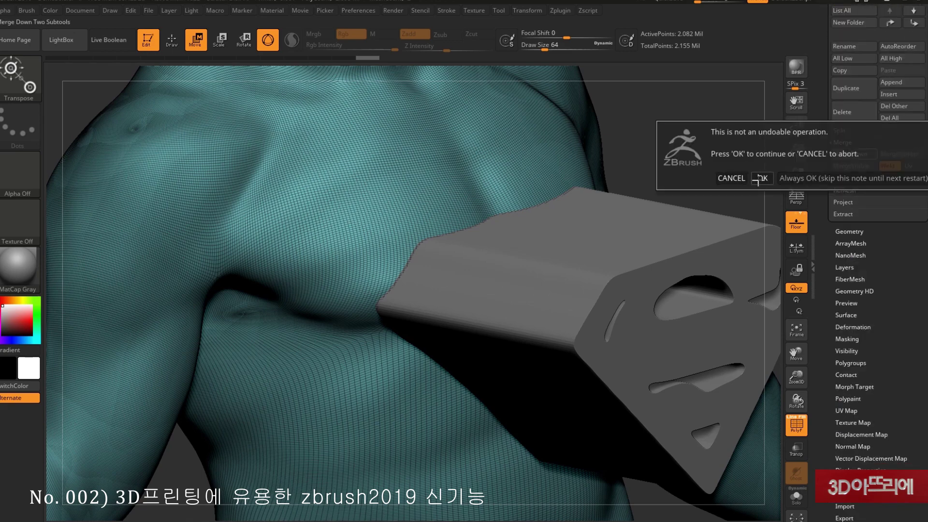
pyautogui.click(758, 179)
pyautogui.moveTo(725, 186); pyautogui.dragTo(714, 204)
pyautogui.hotkey('shift', 'f')
pyautogui.moveTo(926, 158); pyautogui.dragTo(926, 347)
pyautogui.moveTo(907, 64); pyautogui.dragTo(906, 208)
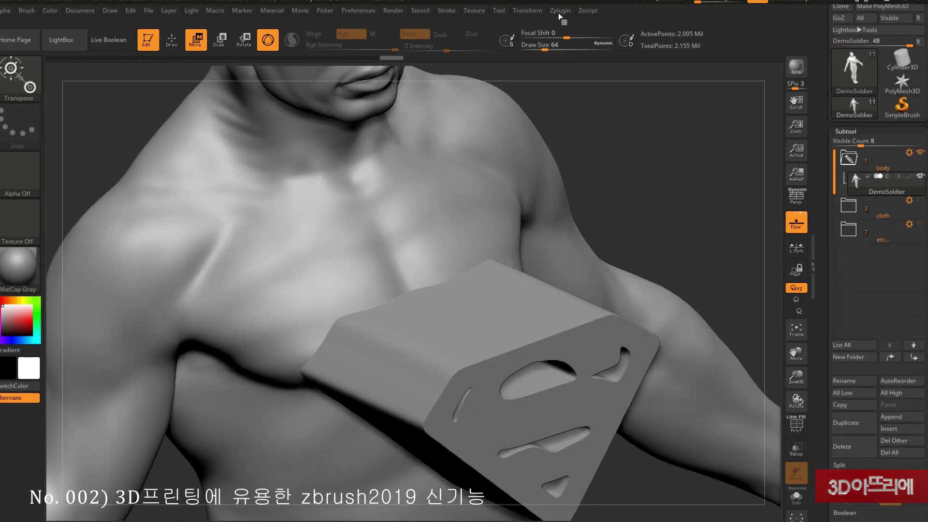
# Run Intersection Masker on the merged subtool to mask the logo shape on the chest, and invert the mask.
pyautogui.click(560, 12)
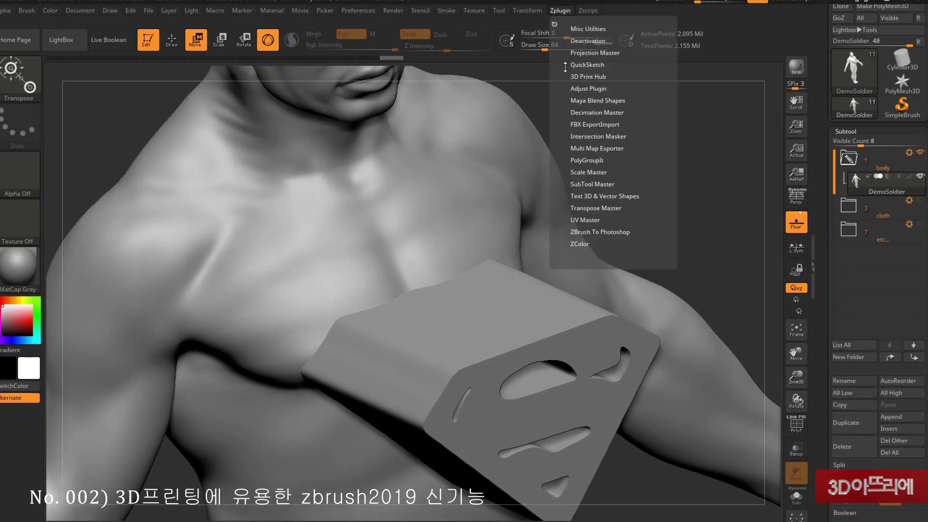
pyautogui.click(600, 137)
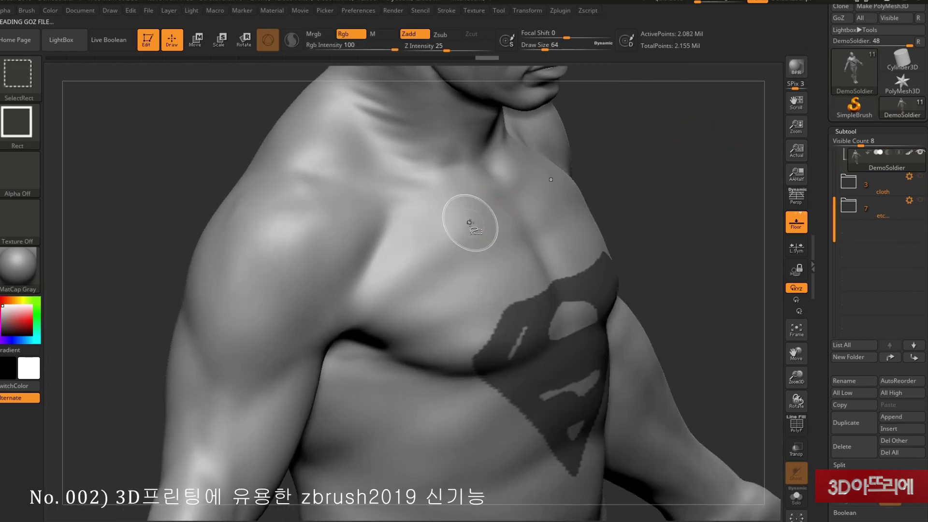
pyautogui.moveTo(677, 182)
pyautogui.mouseDown()
pyautogui.moveTo(620, 178)
pyautogui.moveTo(633, 177)
pyautogui.moveTo(655, 202)
pyautogui.mouseUp()
pyautogui.keyDown('alt'); pyautogui.moveTo(741, 122); pyautogui.dragTo(580, 227); pyautogui.keyUp('alt')
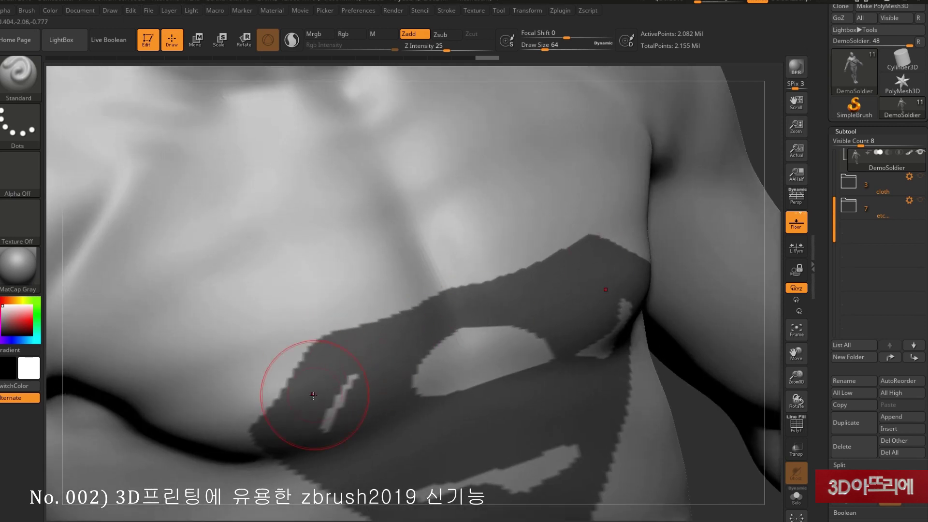
pyautogui.keyDown('alt'); pyautogui.moveTo(752, 132); pyautogui.dragTo(572, 159); pyautogui.keyUp('alt')
pyautogui.keyDown('ctrl'); pyautogui.click(572, 159); pyautogui.keyUp('ctrl')
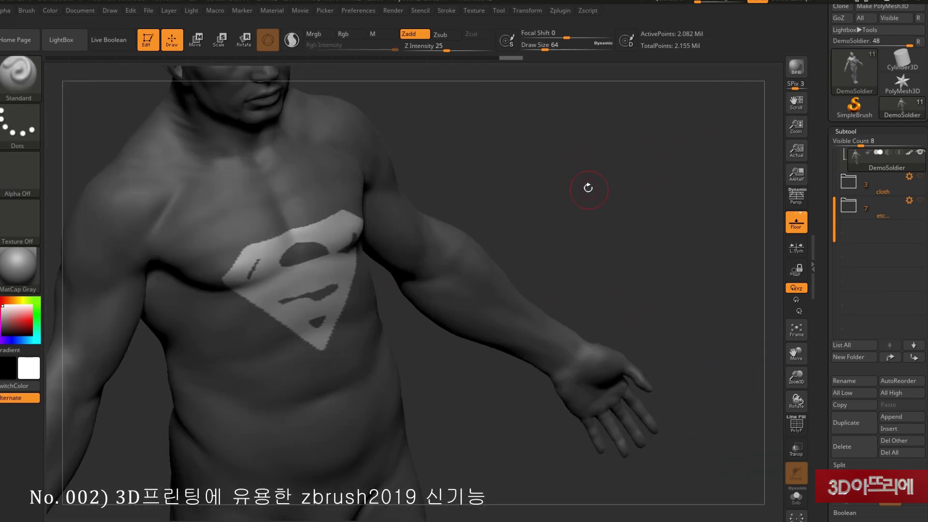
# Raise the unmasked logo area from the chest with the Inflate deformation.
pyautogui.scroll(-10, 875, 199)
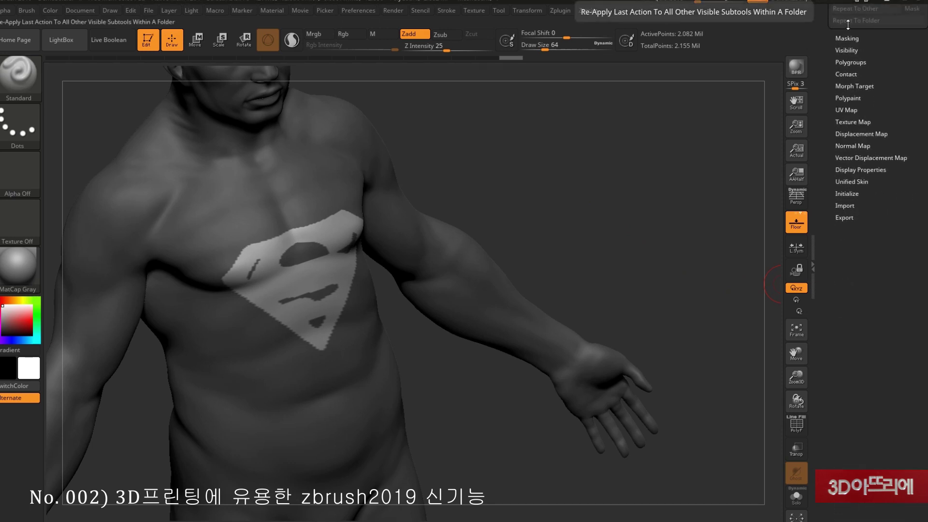
pyautogui.click(847, 28)
pyautogui.keyDown('alt'); pyautogui.moveTo(549, 213); pyautogui.dragTo(597, 248); pyautogui.keyUp('alt')
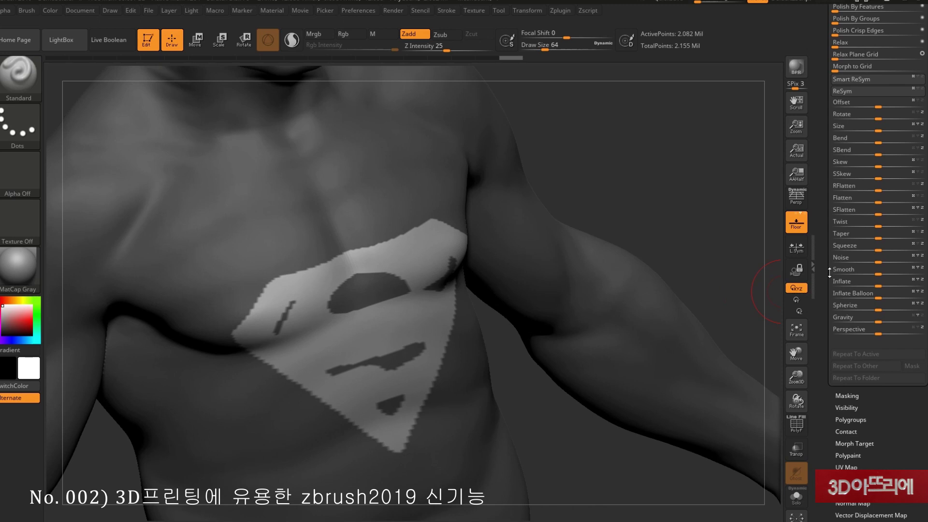
pyautogui.moveTo(873, 282); pyautogui.dragTo(888, 285)
pyautogui.moveTo(639, 198); pyautogui.dragTo(654, 235)
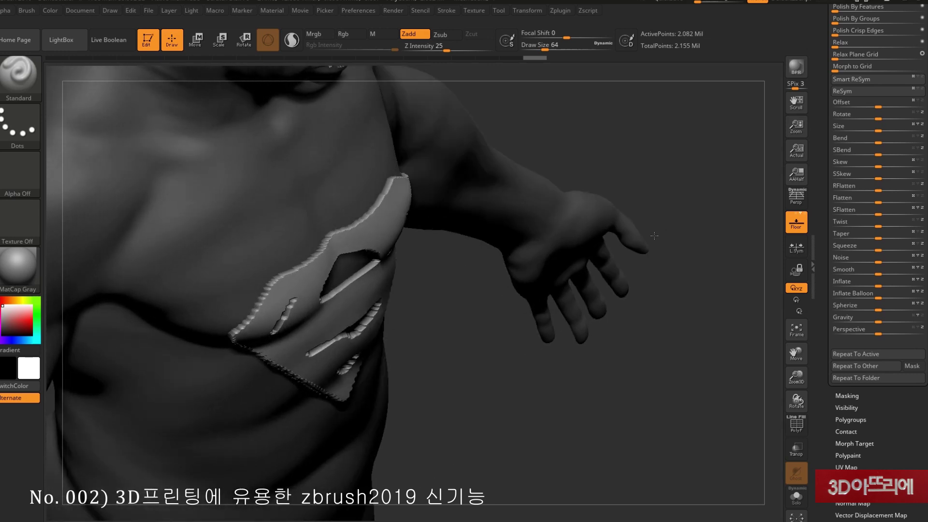
pyautogui.moveTo(624, 152)
pyautogui.mouseDown()
pyautogui.moveTo(371, 248)
pyautogui.moveTo(352, 300)
pyautogui.moveTo(549, 207)
pyautogui.mouseUp()
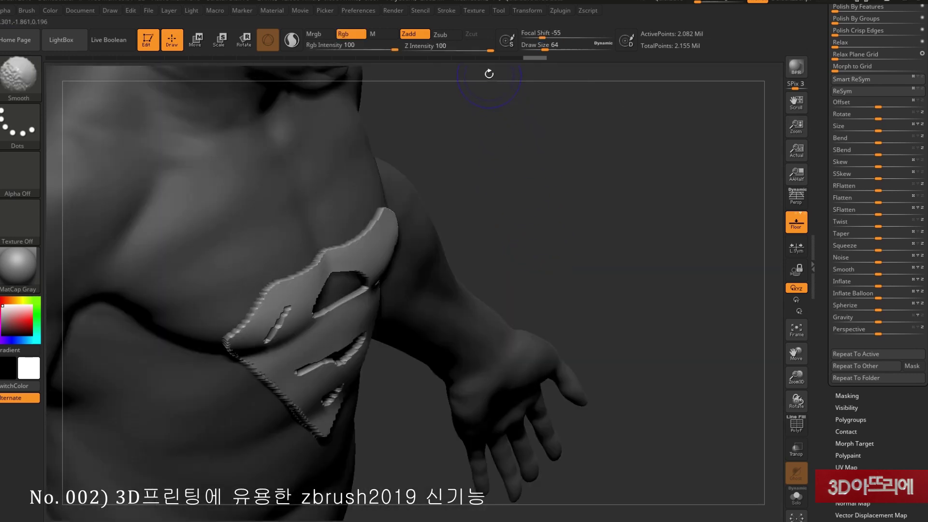
# Clear the mask and smooth the raised logo's jagged edges with the Smooth brush at Z Intensity 8.
pyautogui.keyDown('shift'); pyautogui.moveTo(429, 49); pyautogui.dragTo(428, 49); pyautogui.keyUp('shift')
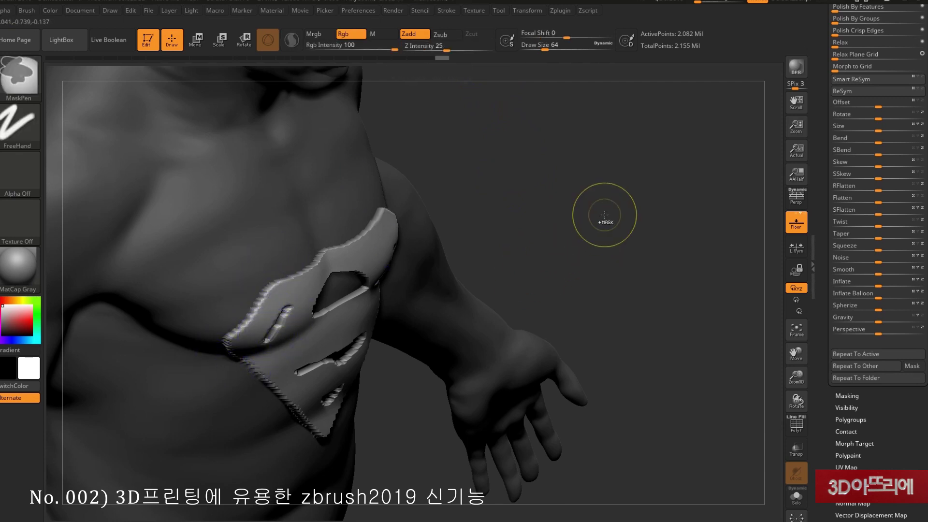
pyautogui.moveTo(601, 213); pyautogui.dragTo(400, 265)
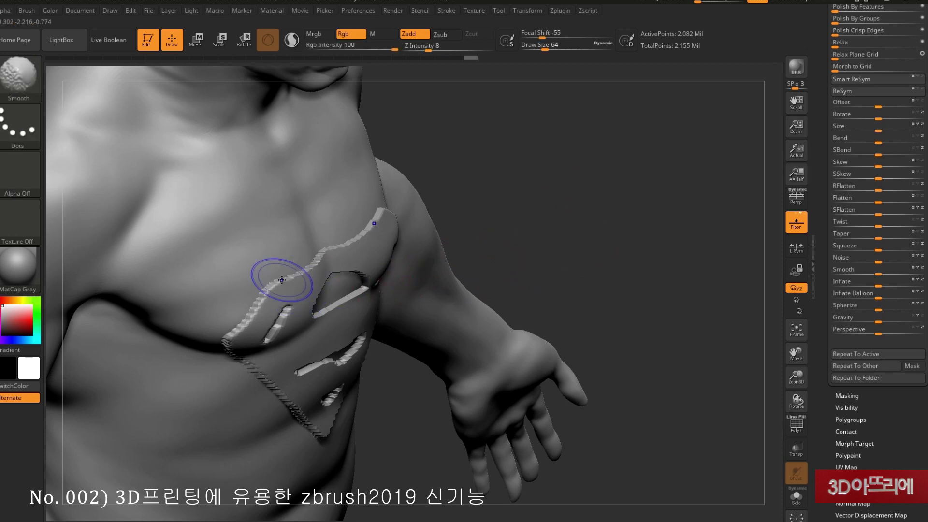
pyautogui.moveTo(281, 280)
pyautogui.keyDown('shift'); pyautogui.mouseDown()
pyautogui.moveTo(242, 300)
pyautogui.moveTo(224, 342)
pyautogui.mouseUp(); pyautogui.keyUp('shift')
pyautogui.keyDown('shift'); pyautogui.moveTo(318, 267); pyautogui.dragTo(294, 304); pyautogui.keyUp('shift')
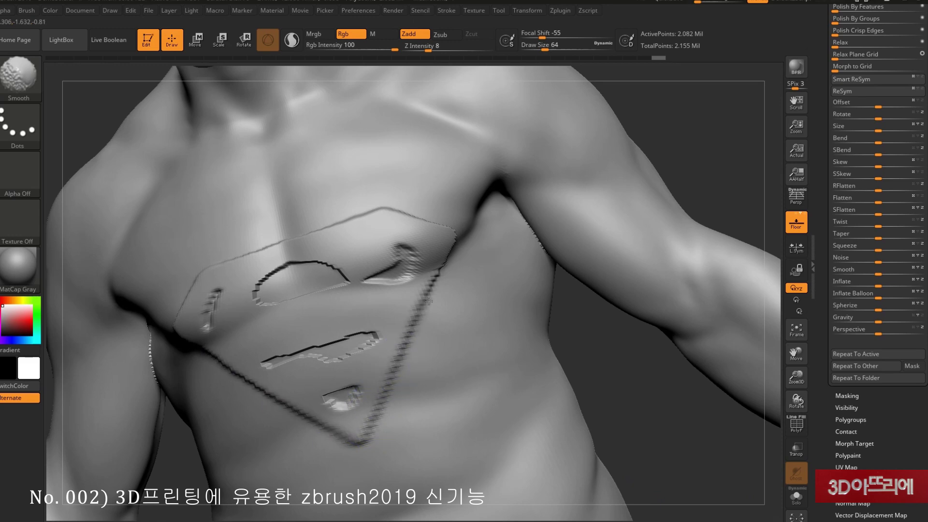
pyautogui.keyDown('shift'); pyautogui.moveTo(382, 333); pyautogui.dragTo(266, 363); pyautogui.keyUp('shift')
pyautogui.moveTo(261, 290)
pyautogui.keyDown('shift'); pyautogui.mouseDown()
pyautogui.moveTo(238, 275)
pyautogui.moveTo(338, 276)
pyautogui.moveTo(399, 251)
pyautogui.mouseUp(); pyautogui.keyUp('shift')
pyautogui.moveTo(621, 362); pyautogui.dragTo(578, 276)
pyautogui.moveTo(735, 242)
pyautogui.mouseDown()
pyautogui.moveTo(739, 278)
pyautogui.moveTo(688, 172)
pyautogui.moveTo(637, 367)
pyautogui.moveTo(471, 256)
pyautogui.moveTo(518, 367)
pyautogui.moveTo(419, 328)
pyautogui.mouseUp()
pyautogui.press('f')
pyautogui.hotkey('shift', 'f')
pyautogui.moveTo(579, 278); pyautogui.dragTo(414, 283)
pyautogui.moveTo(534, 365); pyautogui.dragTo(338, 300)
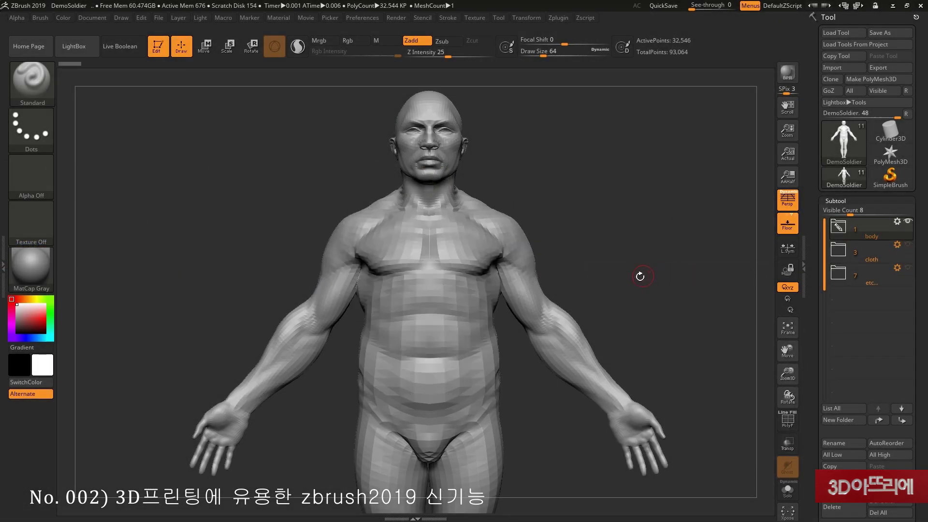
# Show the wireframe on the original soldier body and combine its polygroups into one.
pyautogui.click(779, 421)
pyautogui.moveTo(607, 310); pyautogui.dragTo(601, 315)
pyautogui.hotkey('ctrl', 'w')
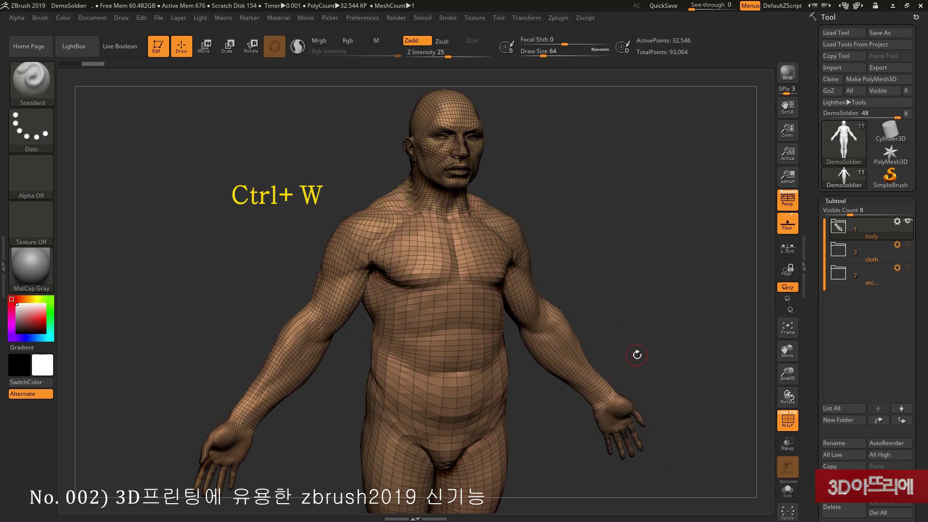
pyautogui.moveTo(637, 355); pyautogui.dragTo(649, 353)
# Preview the body's subdivision level 1, return to the highest level and delete the lower levels.
pyautogui.moveTo(926, 398); pyautogui.dragTo(927, 300)
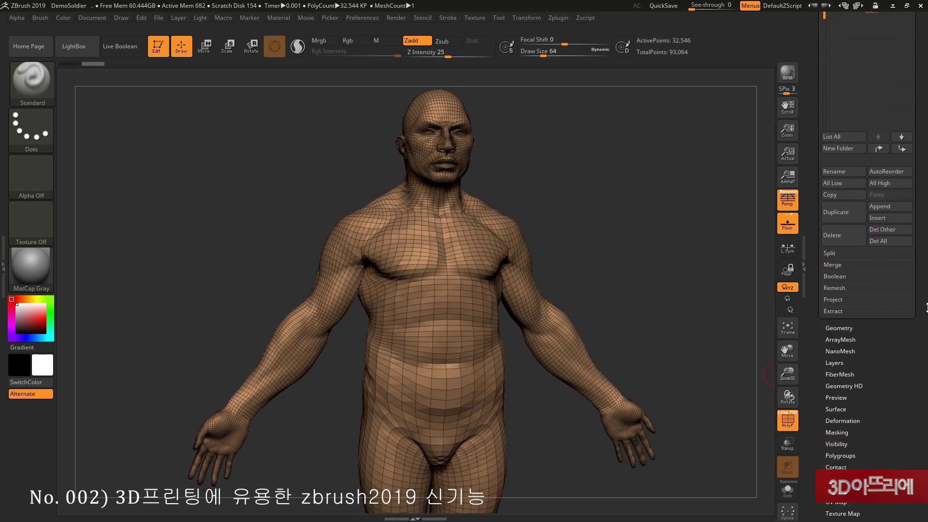
pyautogui.click(844, 328)
pyautogui.moveTo(826, 101); pyautogui.dragTo(827, 100)
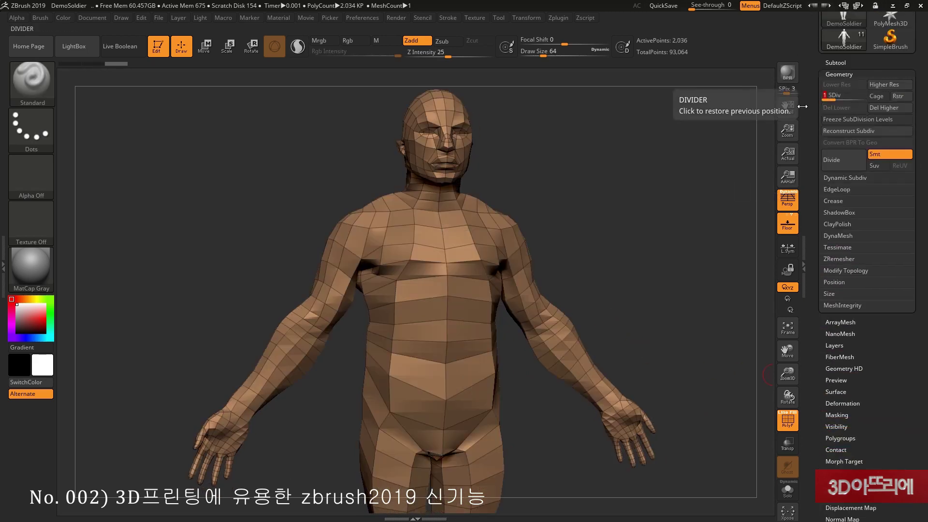
pyautogui.click(833, 109)
pyautogui.moveTo(637, 435); pyautogui.dragTo(654, 272)
pyautogui.keyDown('alt'); pyautogui.moveTo(696, 296); pyautogui.dragTo(435, 298); pyautogui.keyUp('alt')
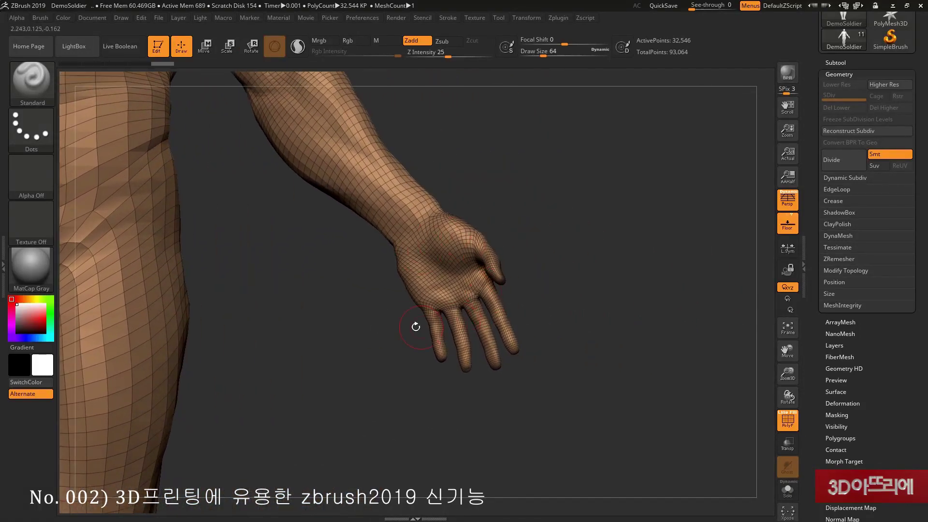
pyautogui.keyDown('alt'); pyautogui.moveTo(556, 261); pyautogui.dragTo(620, 359); pyautogui.keyUp('alt')
# Turn off perspective, add the inverted Superman logo texture to SpotLight, and hide SpotLight to frame the soldier's chest.
pyautogui.press('p')
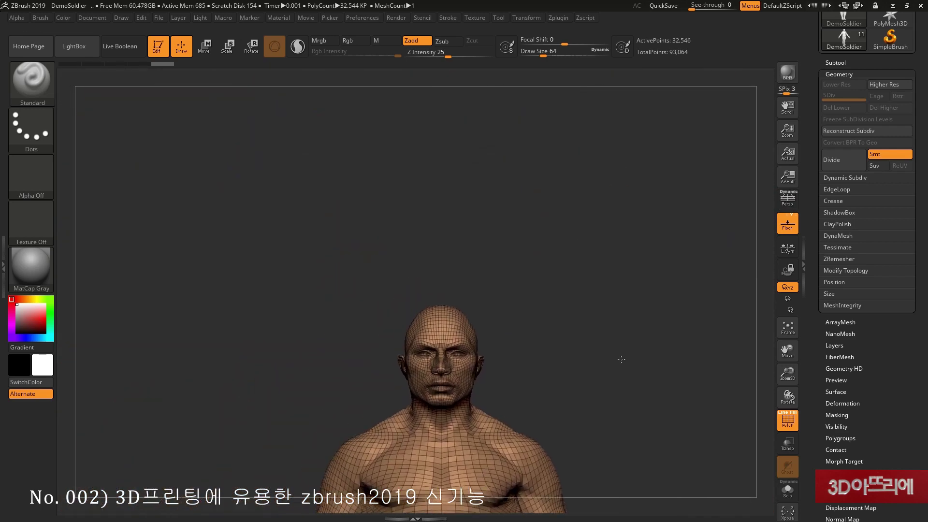
pyautogui.click(474, 18)
pyautogui.click(549, 188)
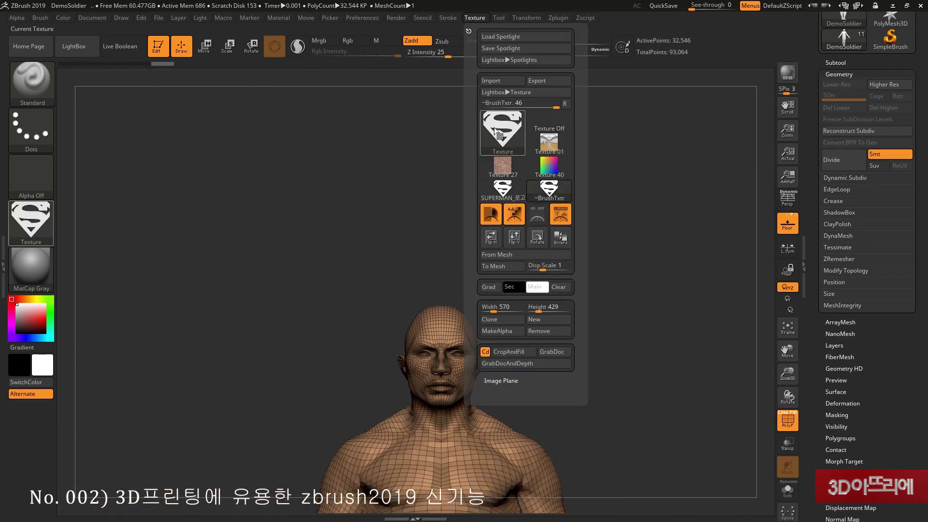
pyautogui.click(560, 217)
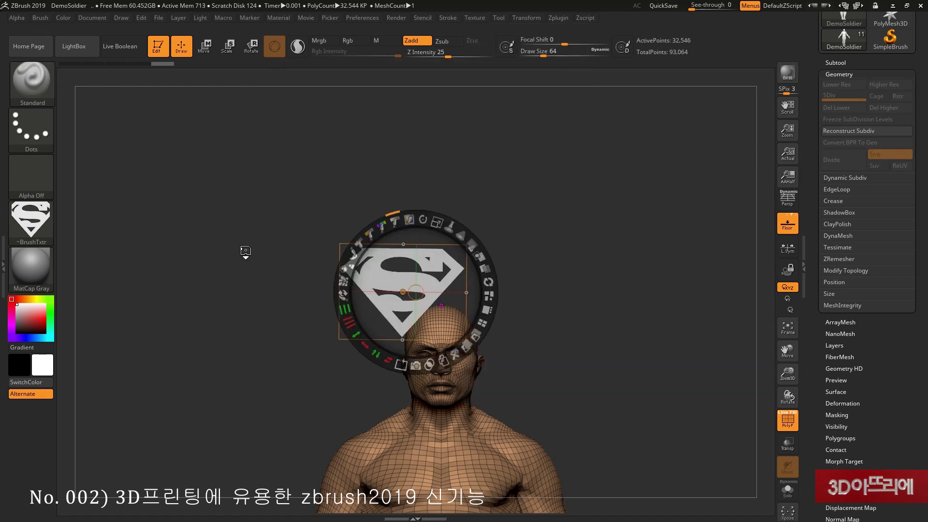
pyautogui.click(487, 295)
pyautogui.hotkey('shift', 'z')
pyautogui.keyDown('alt'); pyautogui.moveTo(502, 297); pyautogui.dragTo(555, 241); pyautogui.keyUp('alt')
pyautogui.keyDown('alt'); pyautogui.moveTo(710, 282); pyautogui.dragTo(706, 315); pyautogui.keyUp('alt')
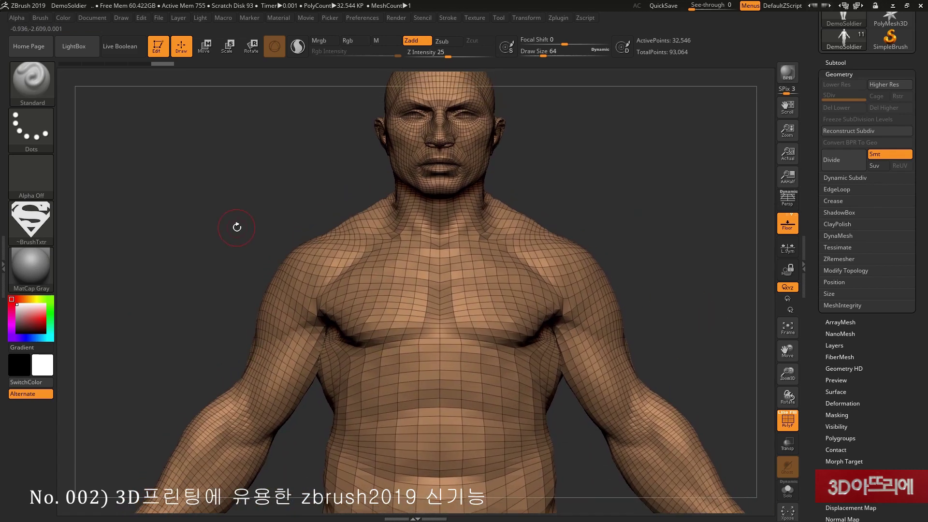
# Place and enlarge the Superman logo over the soldier's chest in SpotLight and convert it to a 3D mesh with Snapshot3D.
pyautogui.hotkey('shift', 'z')
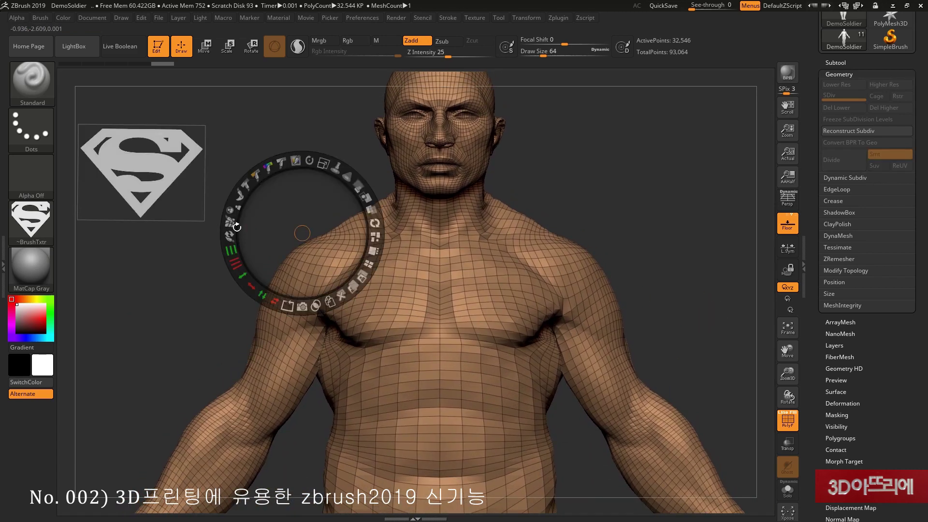
pyautogui.click(147, 158)
pyautogui.moveTo(168, 118); pyautogui.dragTo(471, 296)
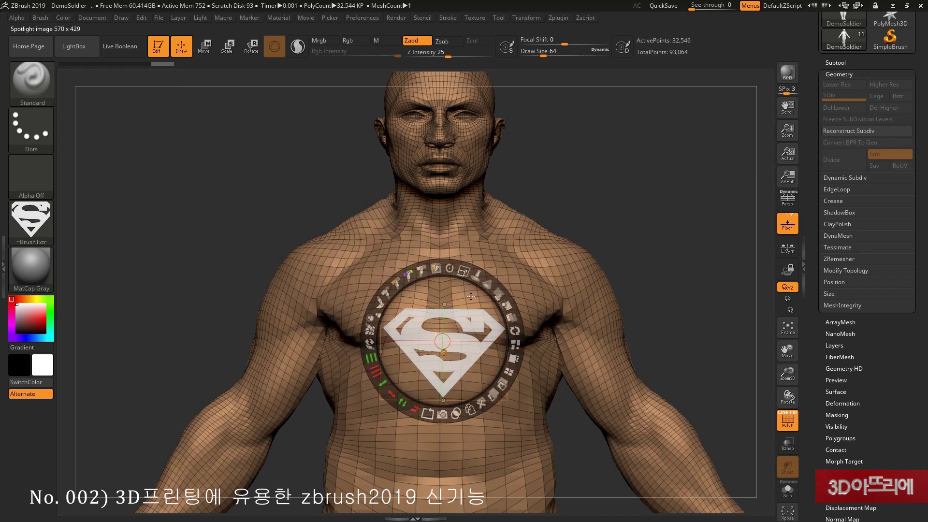
pyautogui.moveTo(462, 265); pyautogui.dragTo(453, 293)
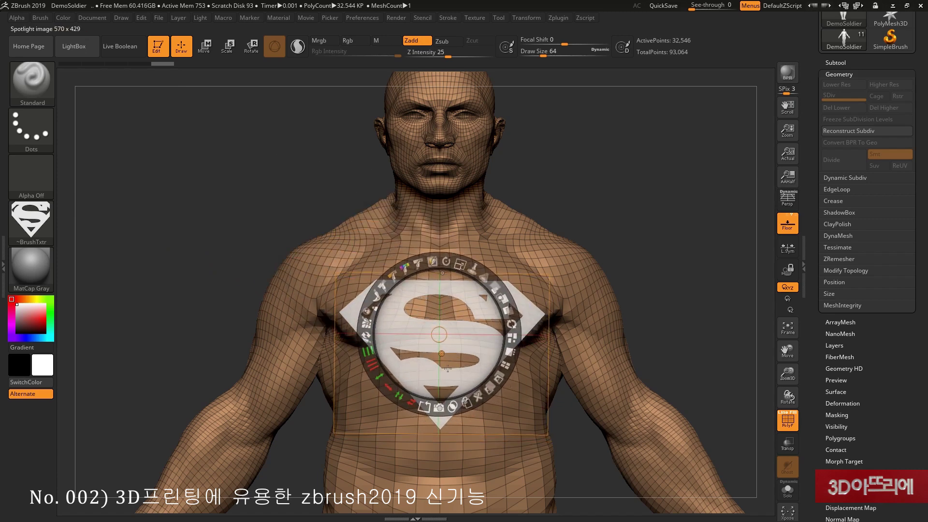
pyautogui.click(438, 407)
pyautogui.moveTo(596, 208); pyautogui.dragTo(647, 223)
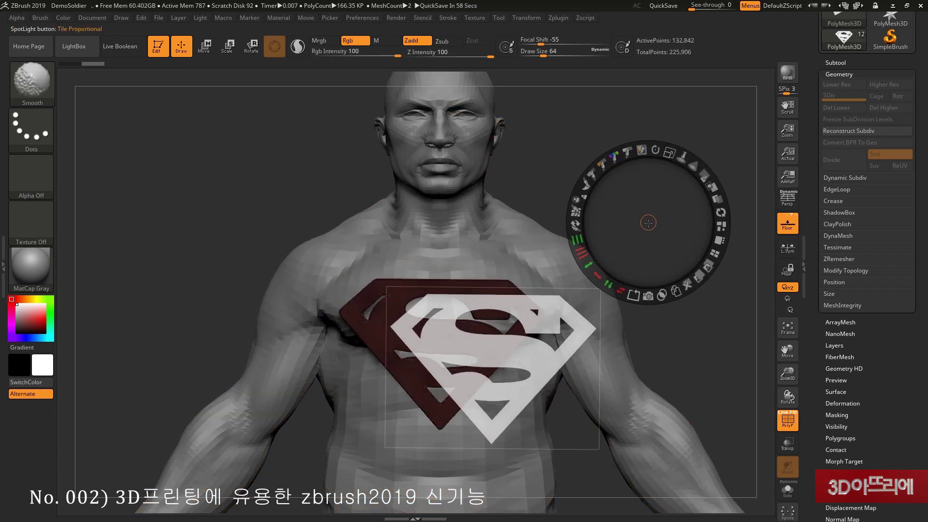
# Hide SpotLight and move the extruded logo mesh forward so it projects from the chest instead of passing through the back.
pyautogui.hotkey('shift', 'z')
pyautogui.moveTo(622, 213); pyautogui.dragTo(678, 232)
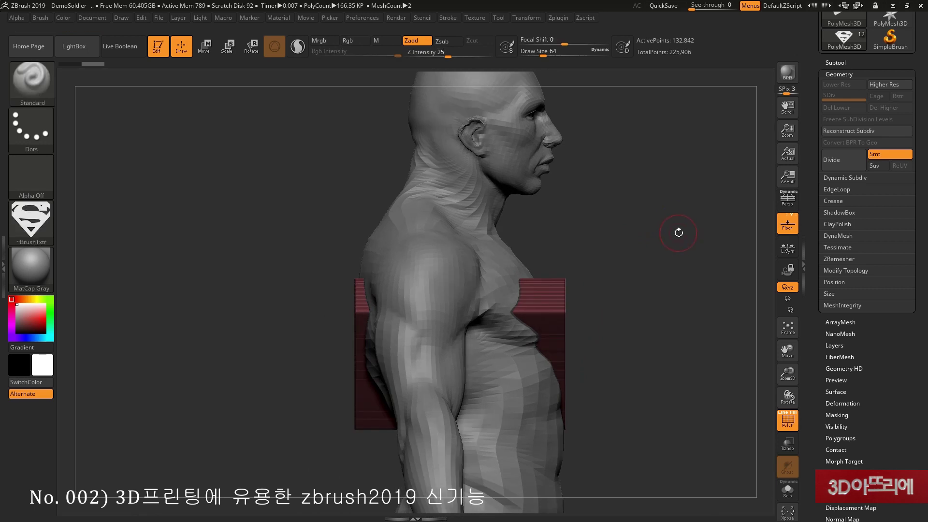
pyautogui.click(840, 63)
pyautogui.click(844, 95)
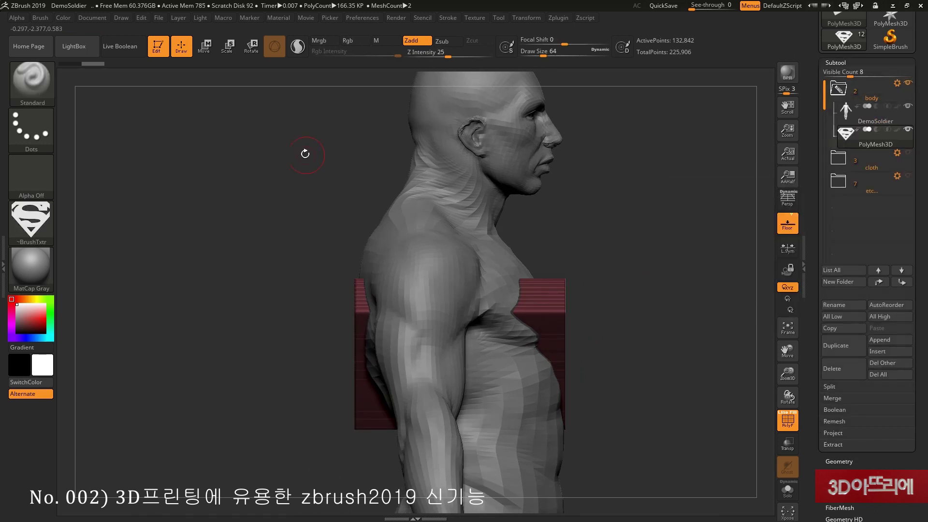
pyautogui.click(197, 55)
pyautogui.moveTo(496, 352); pyautogui.dragTo(630, 337)
pyautogui.click(182, 48)
pyautogui.moveTo(621, 246)
pyautogui.mouseDown()
pyautogui.moveTo(617, 122)
pyautogui.moveTo(211, 163)
pyautogui.moveTo(293, 182)
pyautogui.moveTo(764, 211)
pyautogui.moveTo(786, 286)
pyautogui.moveTo(764, 221)
pyautogui.moveTo(703, 212)
pyautogui.mouseUp()
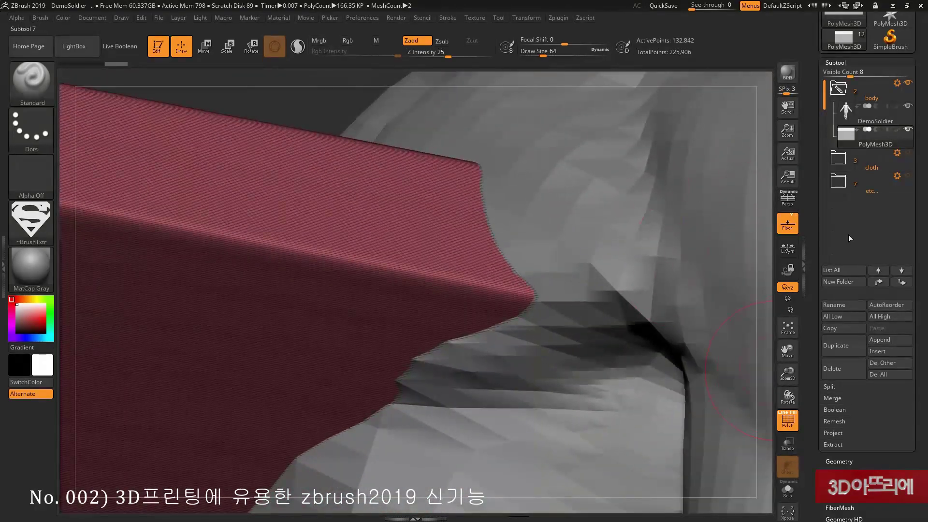
# Try dividing the whole soldier body to subdivision level 4 and deleting its lower levels.
pyautogui.click(873, 119)
pyautogui.hotkey('ctrl', 'd')
pyautogui.hotkey('ctrl', 'd')
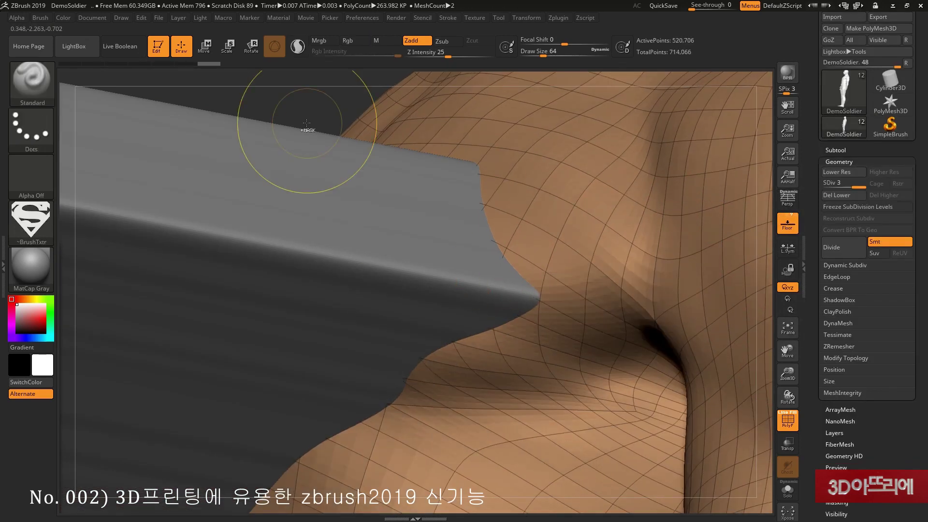
pyautogui.click(794, 420)
pyautogui.click(795, 421)
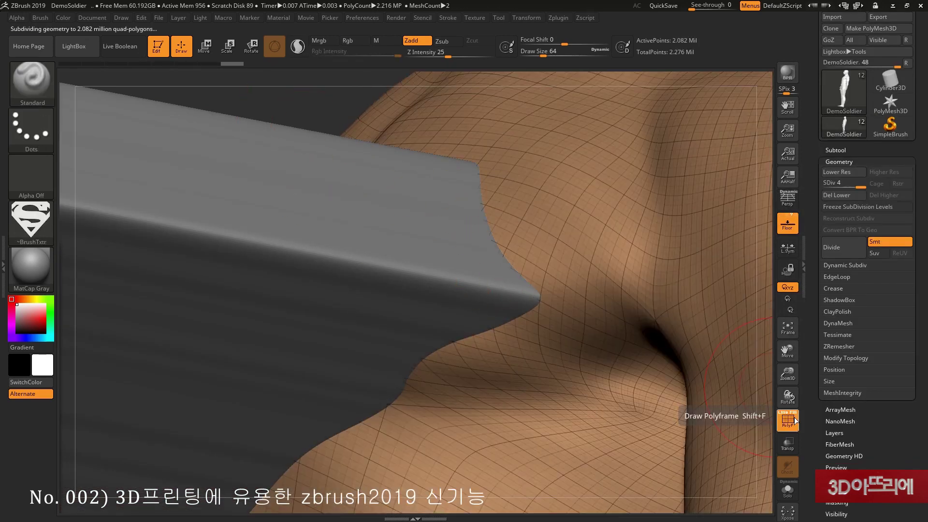
pyautogui.click(795, 421)
pyautogui.click(848, 195)
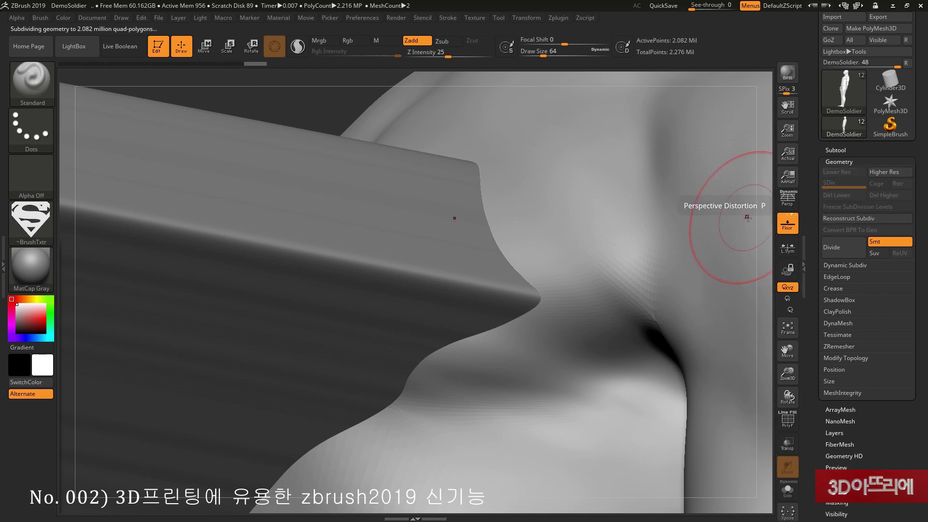
# Inspect the body's dense wireframe around the logo and undo the whole-body subdivision and deletion of levels.
pyautogui.click(792, 428)
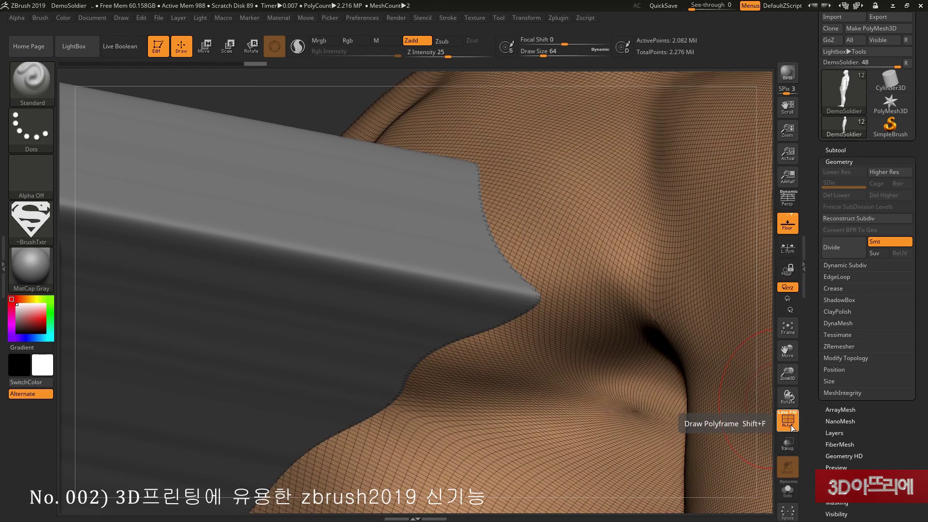
pyautogui.click(792, 425)
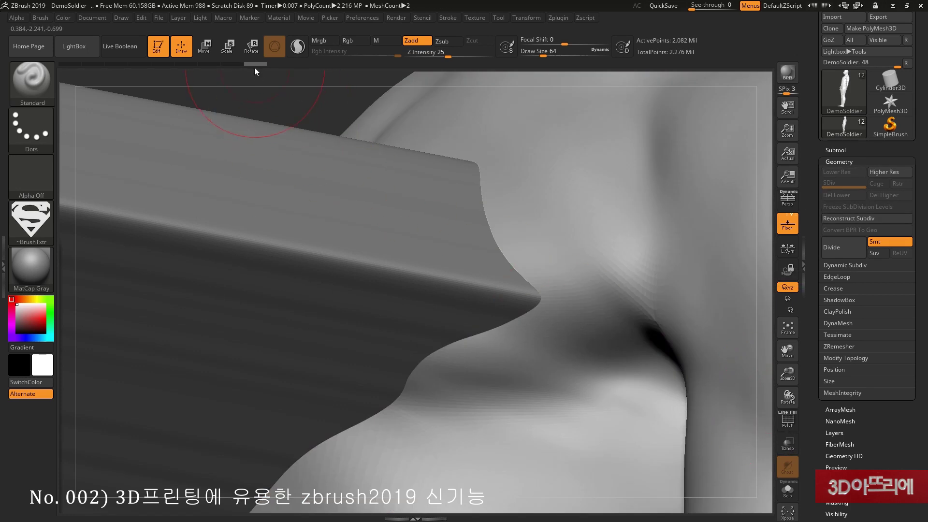
pyautogui.click(792, 420)
pyautogui.moveTo(706, 425)
pyautogui.mouseDown()
pyautogui.moveTo(667, 458)
pyautogui.moveTo(497, 324)
pyautogui.moveTo(433, 387)
pyautogui.moveTo(416, 147)
pyautogui.mouseUp()
pyautogui.moveTo(223, 63)
pyautogui.mouseDown()
pyautogui.moveTo(114, 63)
pyautogui.moveTo(139, 64)
pyautogui.mouseUp()
# Mask the chest area around the logo, trim the excess mask at the waist and sides, and invert the mask.
pyautogui.moveTo(627, 212)
pyautogui.mouseDown()
pyautogui.moveTo(634, 310)
pyautogui.moveTo(595, 282)
pyautogui.moveTo(535, 285)
pyautogui.moveTo(543, 390)
pyautogui.moveTo(507, 314)
pyautogui.moveTo(416, 227)
pyautogui.moveTo(398, 274)
pyautogui.mouseUp()
pyautogui.press('f')
pyautogui.press('ctrl')
pyautogui.keyDown('ctrl'); pyautogui.moveTo(491, 193); pyautogui.dragTo(389, 393); pyautogui.keyUp('ctrl')
pyautogui.keyDown('ctrl'); pyautogui.moveTo(497, 183); pyautogui.dragTo(400, 419); pyautogui.keyUp('ctrl')
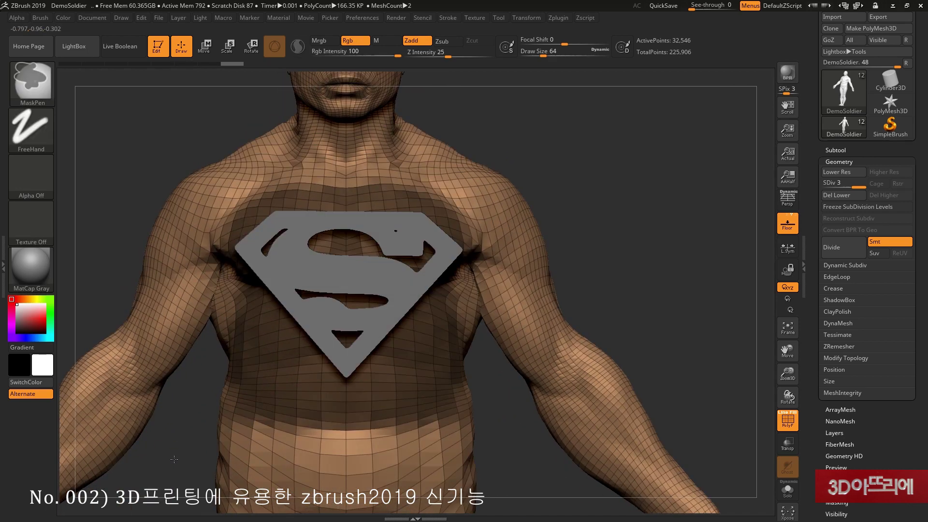
pyautogui.keyDown('ctrl'); pyautogui.moveTo(174, 459); pyautogui.dragTo(274, 355); pyautogui.keyUp('ctrl')
pyautogui.keyDown('ctrl'); pyautogui.keyDown('alt'); pyautogui.moveTo(260, 481); pyautogui.dragTo(307, 407); pyautogui.keyUp('alt'); pyautogui.keyUp('ctrl')
pyautogui.keyDown('ctrl'); pyautogui.keyDown('alt'); pyautogui.moveTo(181, 420); pyautogui.dragTo(244, 339); pyautogui.keyUp('alt'); pyautogui.keyUp('ctrl')
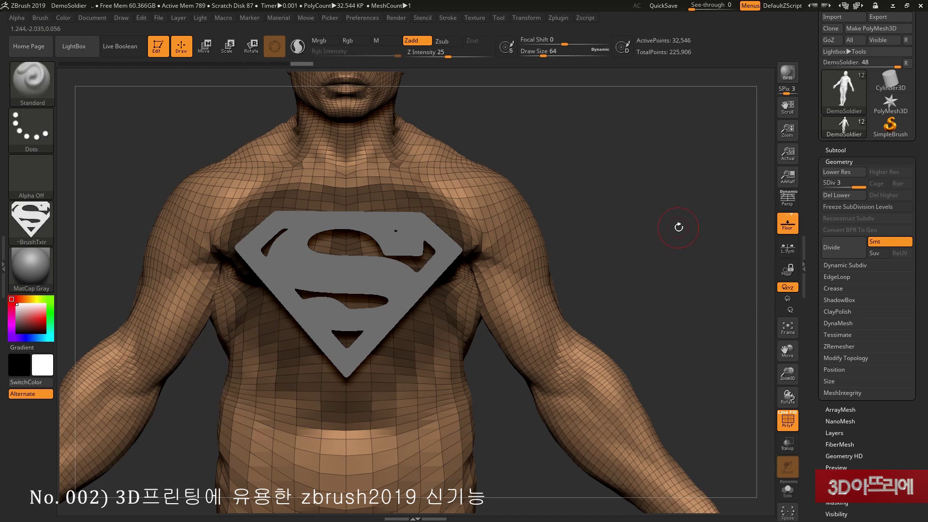
pyautogui.keyDown('ctrl'); pyautogui.click(672, 216); pyautogui.keyUp('ctrl')
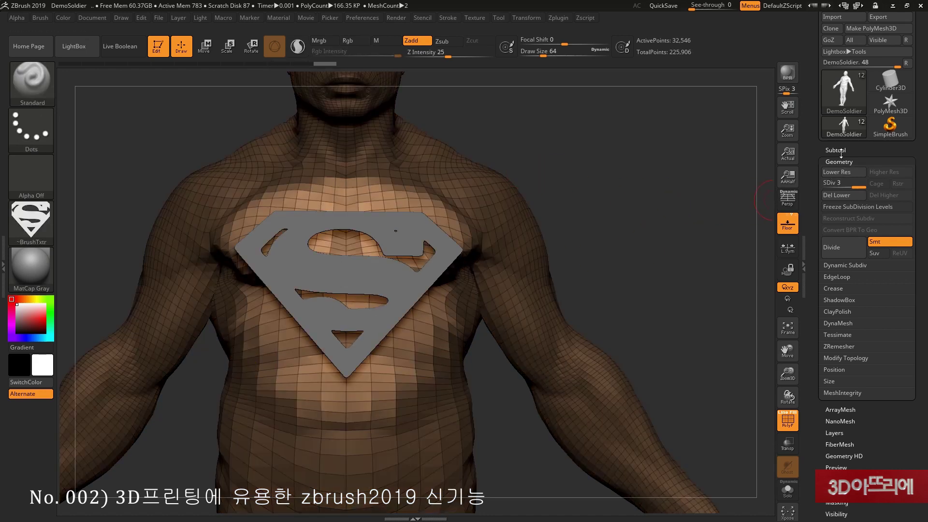
# Delete the body's lower subdivision levels, repeatedly divide only the unmasked chest area, and clear the mask.
pyautogui.click(837, 195)
pyautogui.press('ctrl')
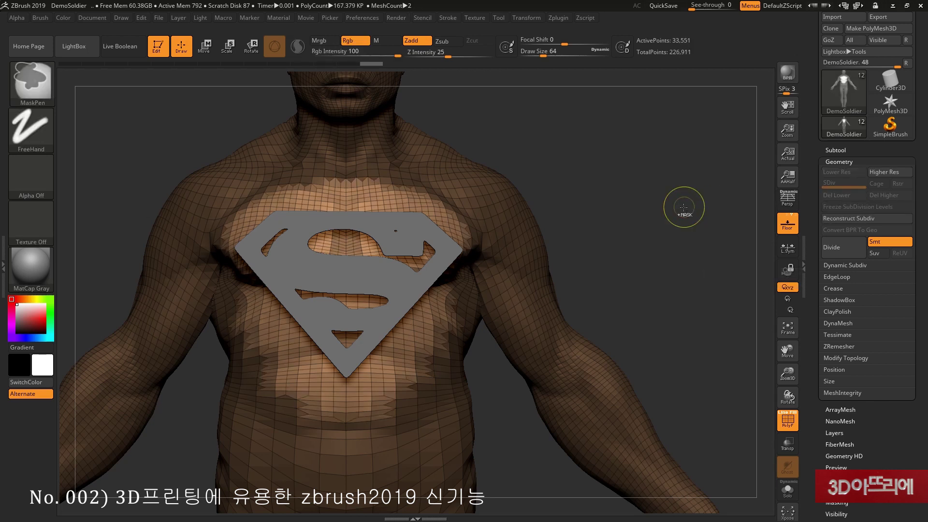
pyautogui.hotkey('ctrl', 'd')
pyautogui.hotkey('ctrl', 'd')
pyautogui.hotkey('ctrl', 'd')
pyautogui.hotkey('ctrl', 'd')
pyautogui.hotkey('ctrl', 'd')
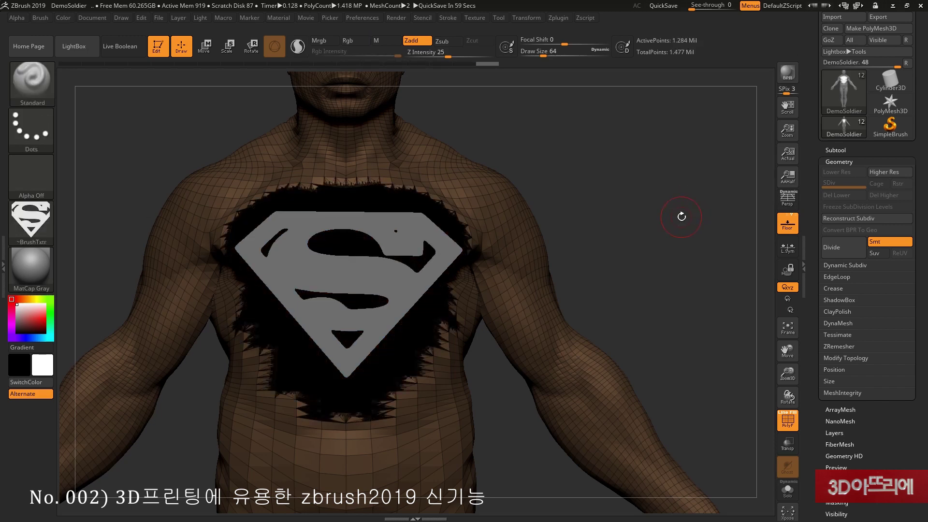
pyautogui.moveTo(680, 230)
pyautogui.keyDown('ctrl'); pyautogui.mouseDown()
pyautogui.moveTo(688, 228)
pyautogui.moveTo(675, 224)
pyautogui.moveTo(684, 225)
pyautogui.mouseUp(); pyautogui.keyUp('ctrl')
pyautogui.click(787, 420)
# Merge the soldier body down with the logo mesh below it into a single subtool.
pyautogui.click(835, 150)
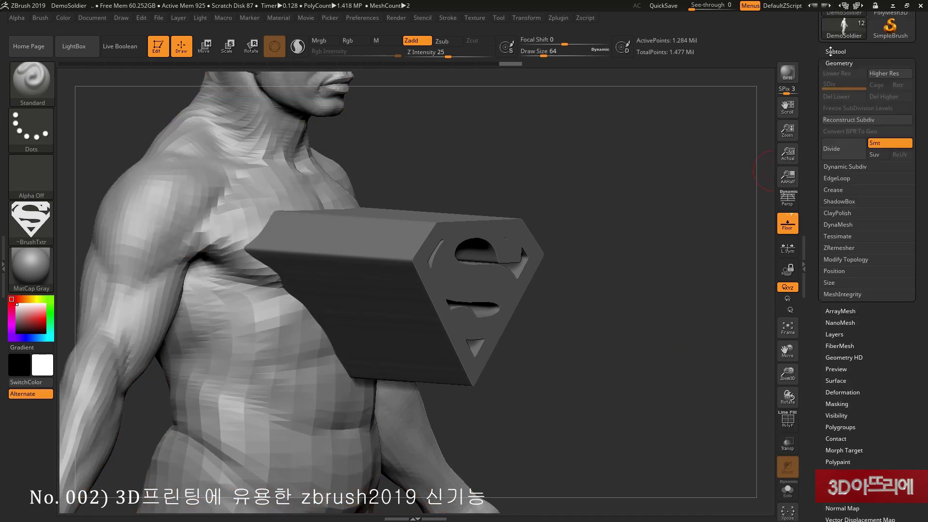
pyautogui.click(832, 386)
pyautogui.click(838, 398)
pyautogui.click(755, 421)
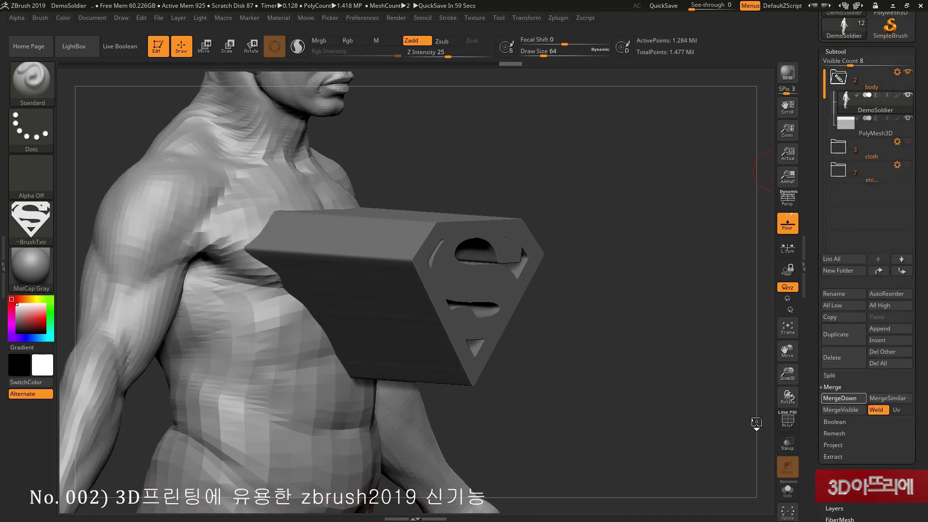
# Create an intersection mask with Intersection Masker, isolate the body and invert the mask to leave only the logo area unmasked.
pyautogui.click(553, 18)
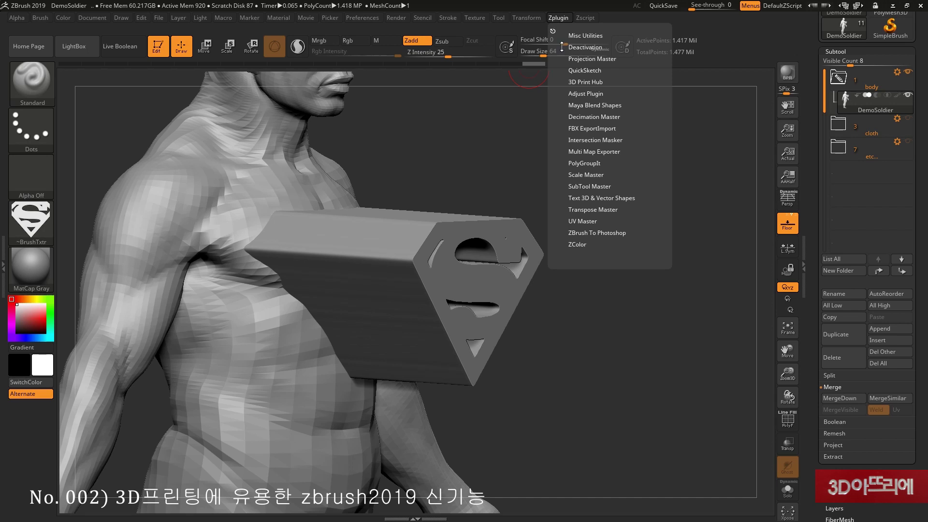
pyautogui.click(594, 139)
pyautogui.click(599, 179)
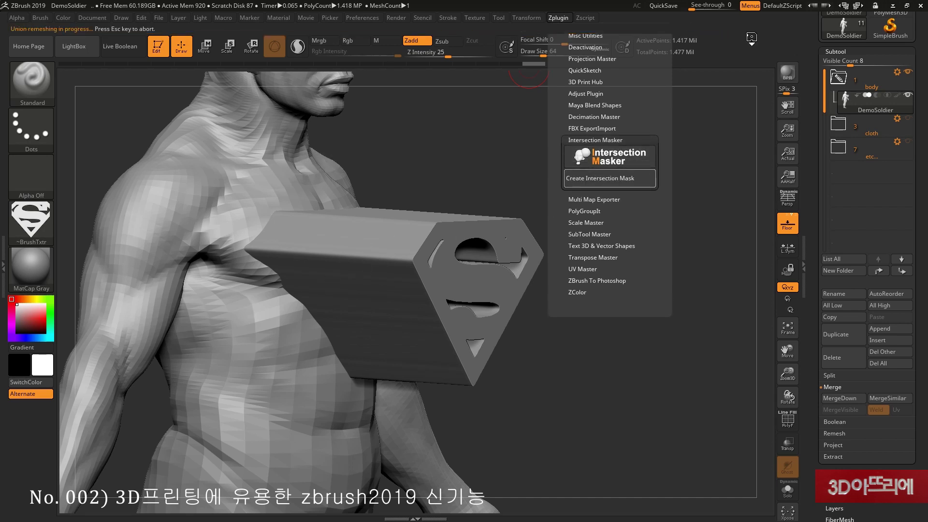
pyautogui.keyDown('ctrl'); pyautogui.keyDown('shift'); pyautogui.click(203, 231); pyautogui.keyUp('shift'); pyautogui.keyUp('ctrl')
pyautogui.moveTo(520, 251); pyautogui.dragTo(490, 249)
pyautogui.keyDown('ctrl'); pyautogui.click(637, 199); pyautogui.keyUp('ctrl')
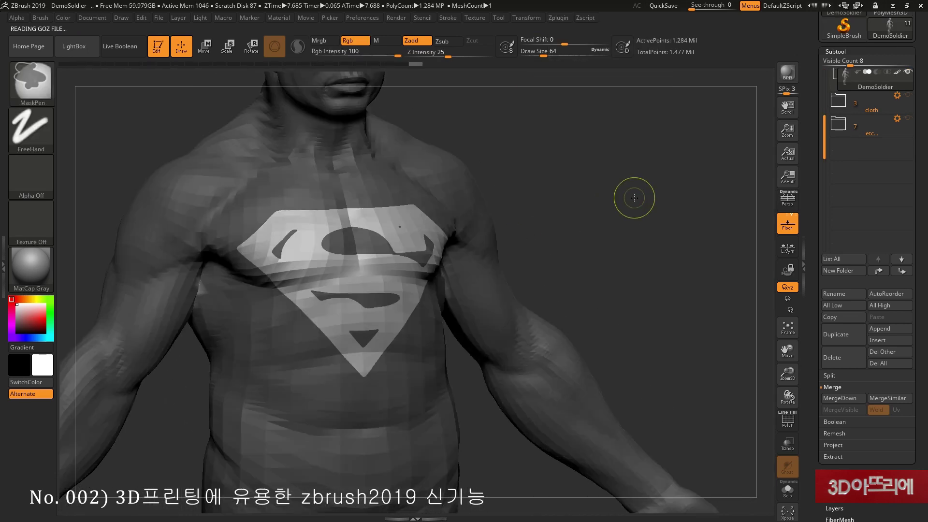
# Raise the unmasked logo from the chest slightly with the Inflate deformation and clear the mask.
pyautogui.moveTo(923, 290); pyautogui.dragTo(923, 228)
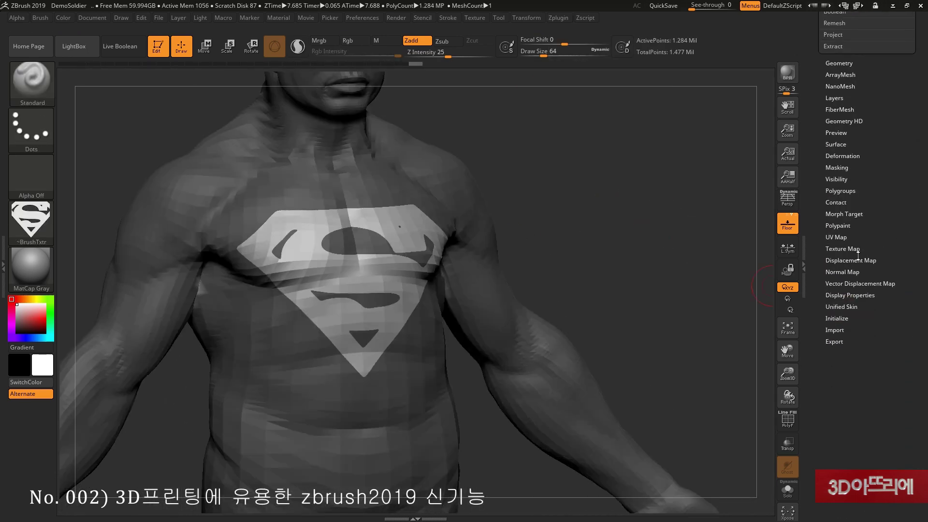
pyautogui.click(839, 156)
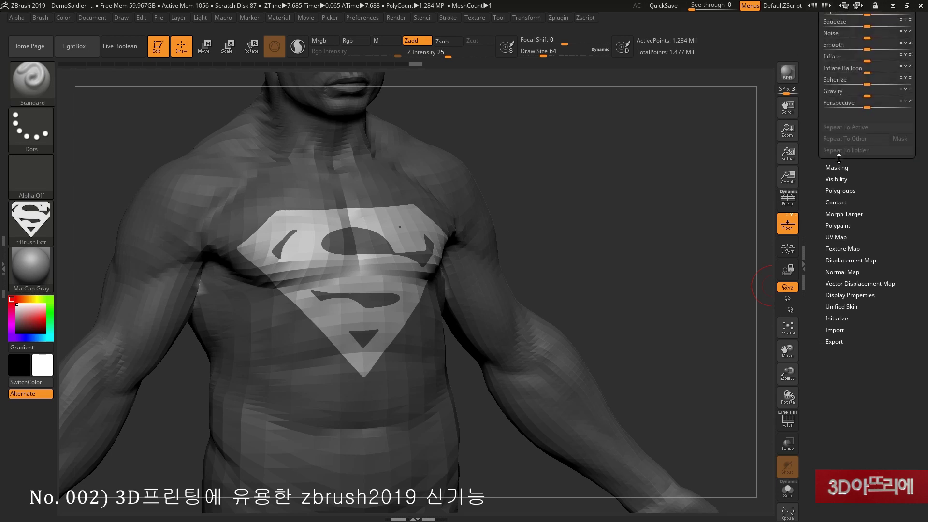
pyautogui.moveTo(623, 256); pyautogui.dragTo(513, 355)
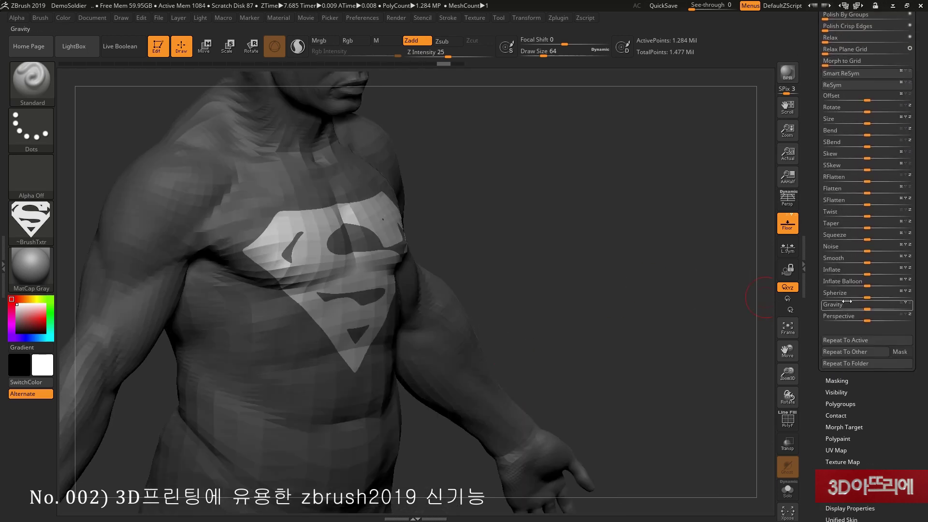
pyautogui.moveTo(865, 274); pyautogui.dragTo(874, 275)
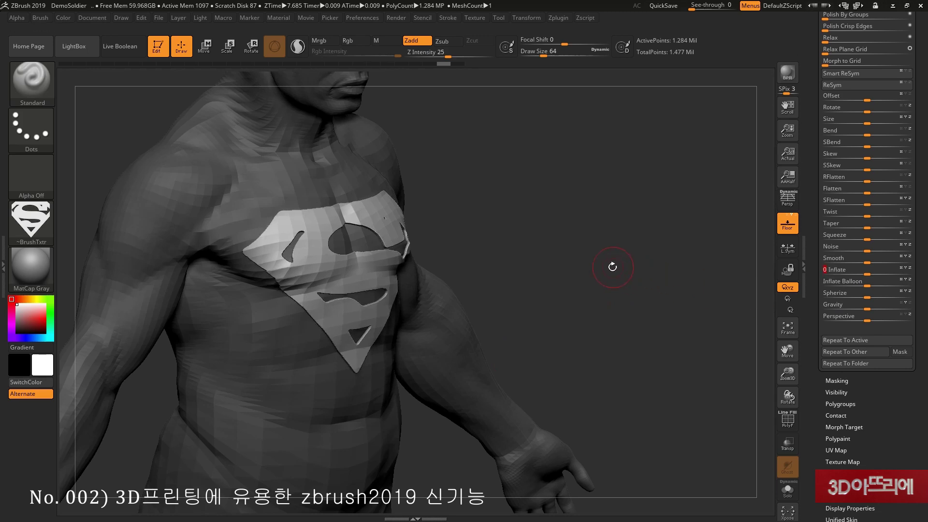
pyautogui.keyDown('ctrl'); pyautogui.click(613, 265); pyautogui.keyUp('ctrl')
pyautogui.keyDown('ctrl'); pyautogui.moveTo(598, 259); pyautogui.dragTo(566, 311); pyautogui.keyUp('ctrl')
# Smooth the raised logo's edges on the chest with the Smooth brush at Draw Size 27.
pyautogui.moveTo(488, 276)
pyautogui.keyDown('alt'); pyautogui.mouseDown()
pyautogui.moveTo(573, 367)
pyautogui.moveTo(655, 353)
pyautogui.moveTo(678, 387)
pyautogui.moveTo(639, 372)
pyautogui.mouseUp(); pyautogui.keyUp('alt')
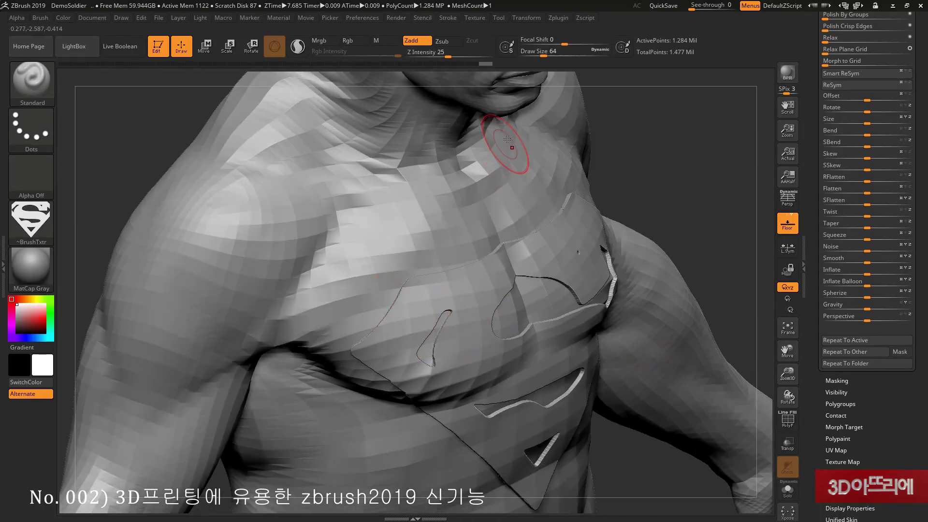
pyautogui.moveTo(538, 58); pyautogui.dragTo(531, 57)
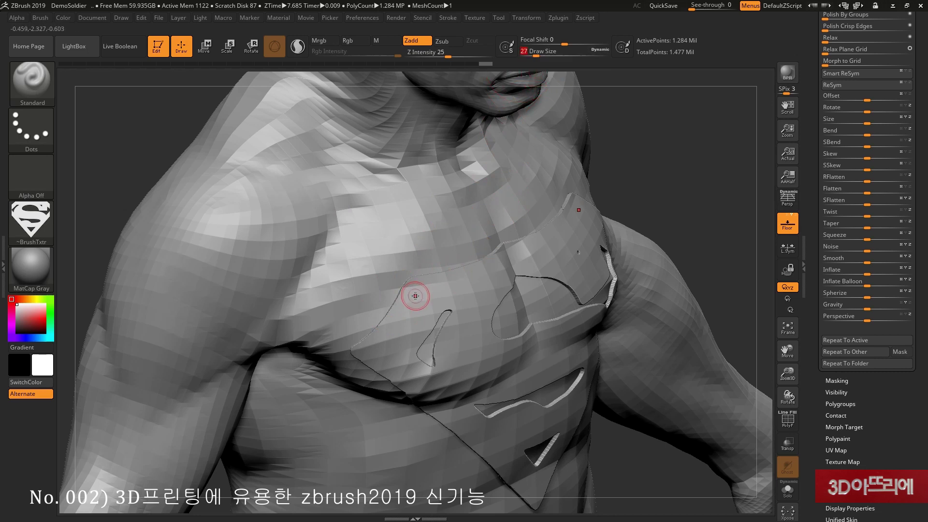
pyautogui.press('shift')
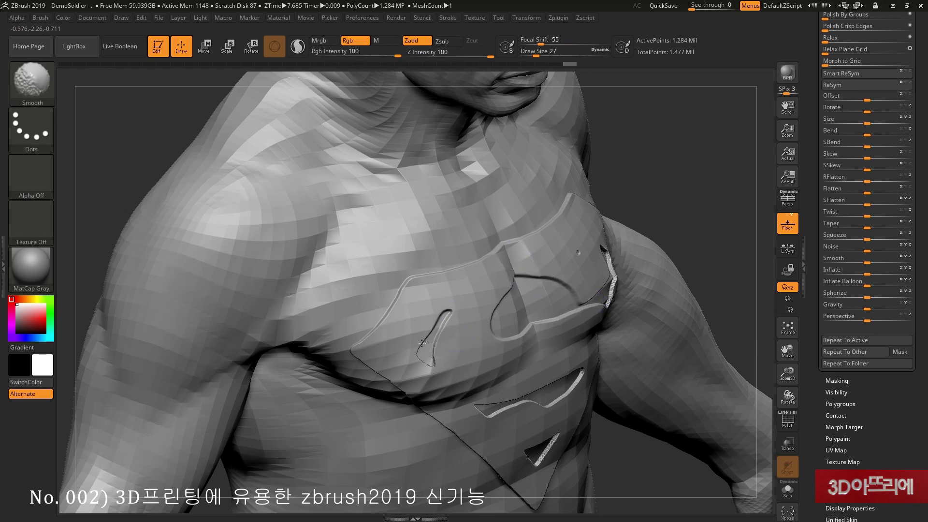
pyautogui.moveTo(710, 276); pyautogui.dragTo(604, 338)
pyautogui.press('shift')
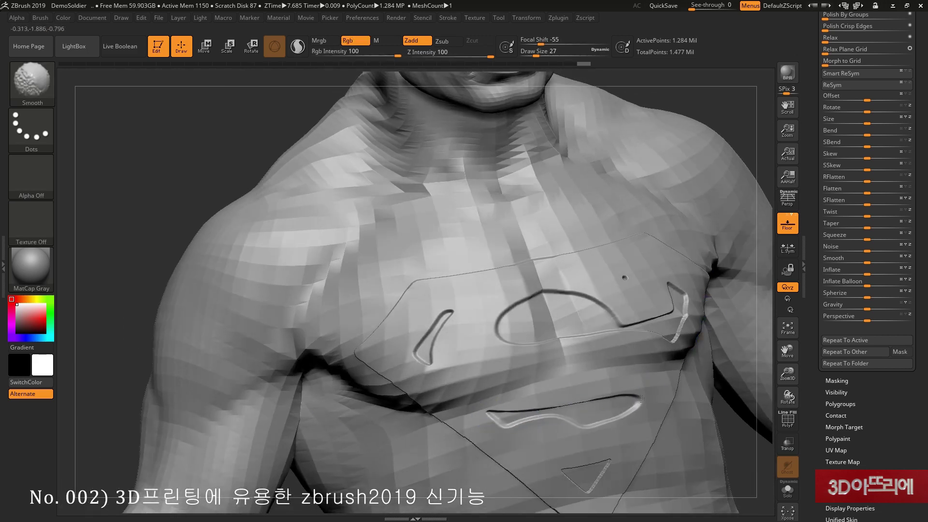
pyautogui.moveTo(614, 455); pyautogui.dragTo(595, 487)
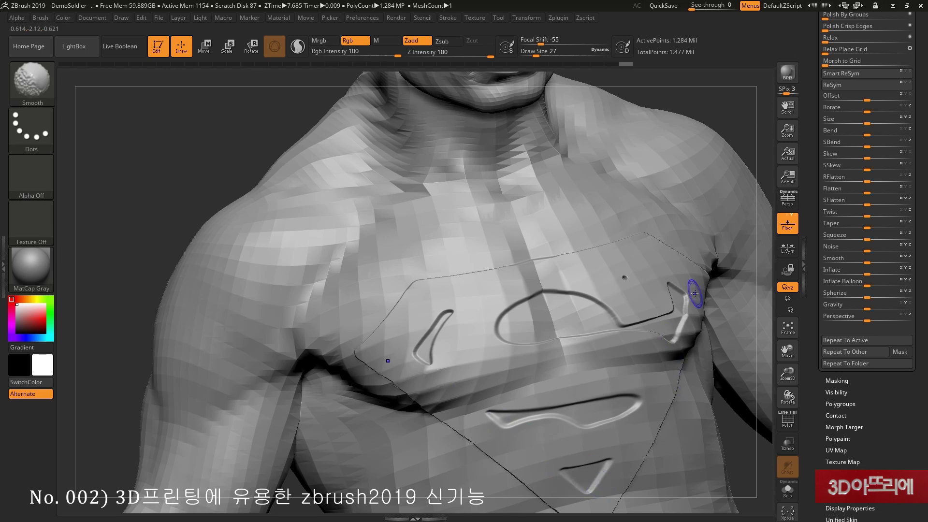
pyautogui.moveTo(714, 117); pyautogui.dragTo(710, 92)
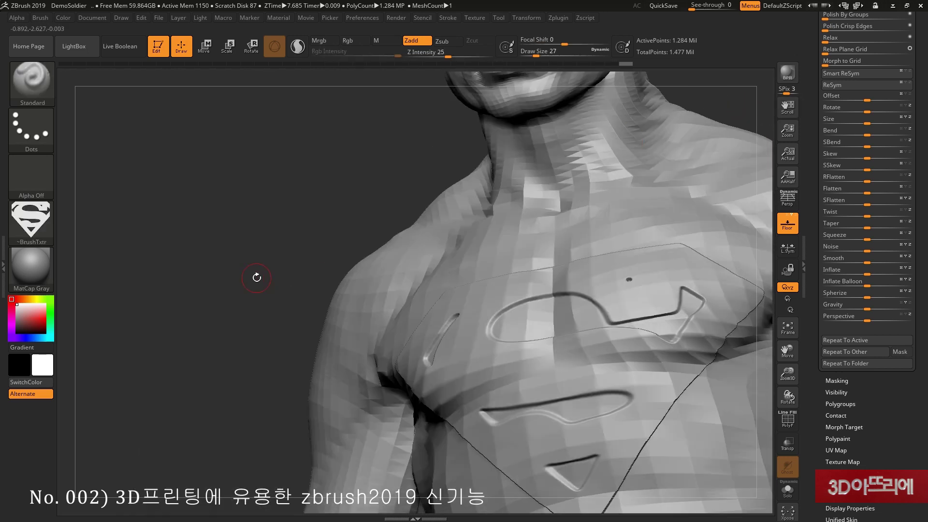
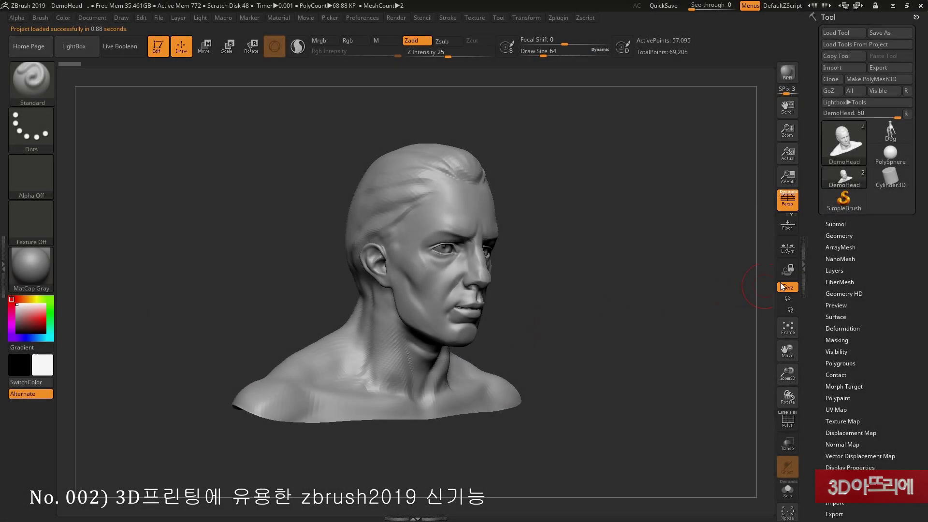
# Hide the DemoHead model's eyes subtool and show the head's wireframe from the front.
pyautogui.click(835, 223)
pyautogui.moveTo(846, 283)
pyautogui.click(907, 267)
pyautogui.moveTo(686, 278); pyautogui.dragTo(603, 274)
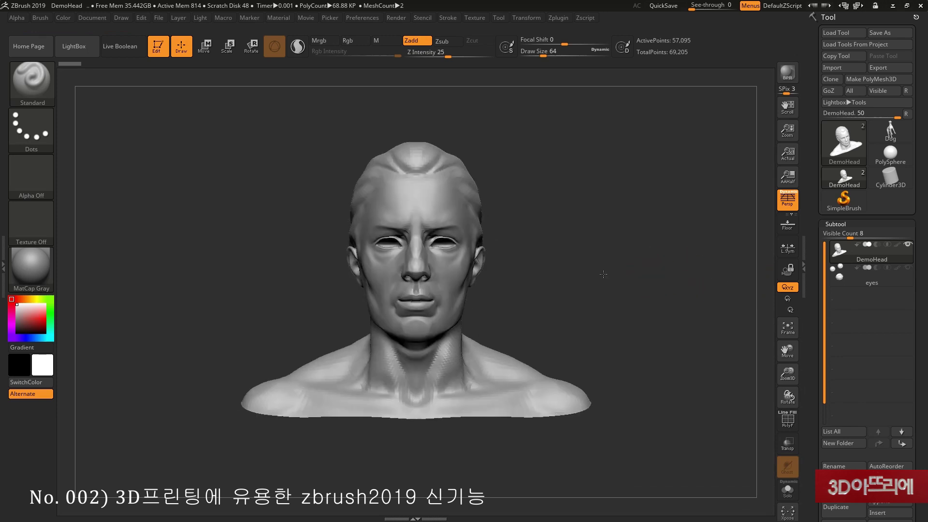
pyautogui.click(787, 418)
pyautogui.moveTo(579, 234); pyautogui.dragTo(332, 214)
# Load a Spotlight file of Snapshot3D shapes from LightBox's Spotlight collection.
pyautogui.click(77, 48)
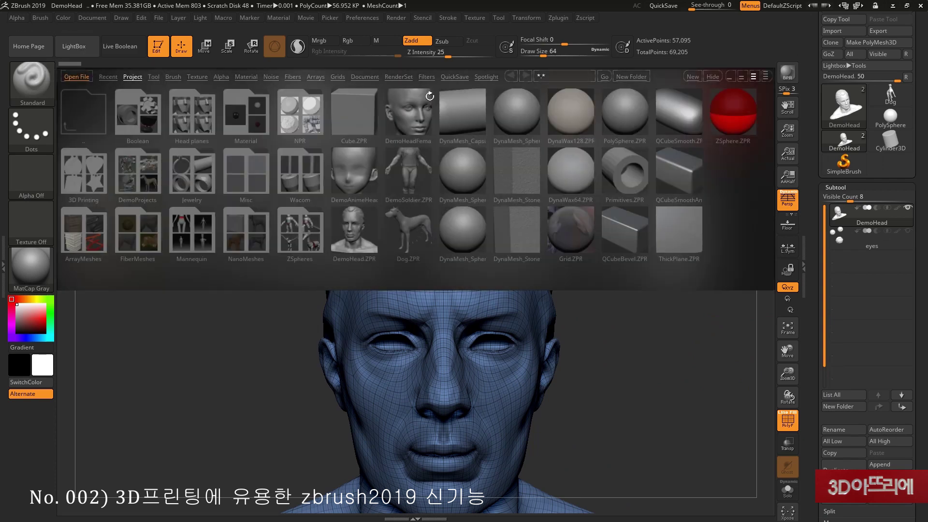
pyautogui.click(487, 77)
pyautogui.doubleClick(141, 117)
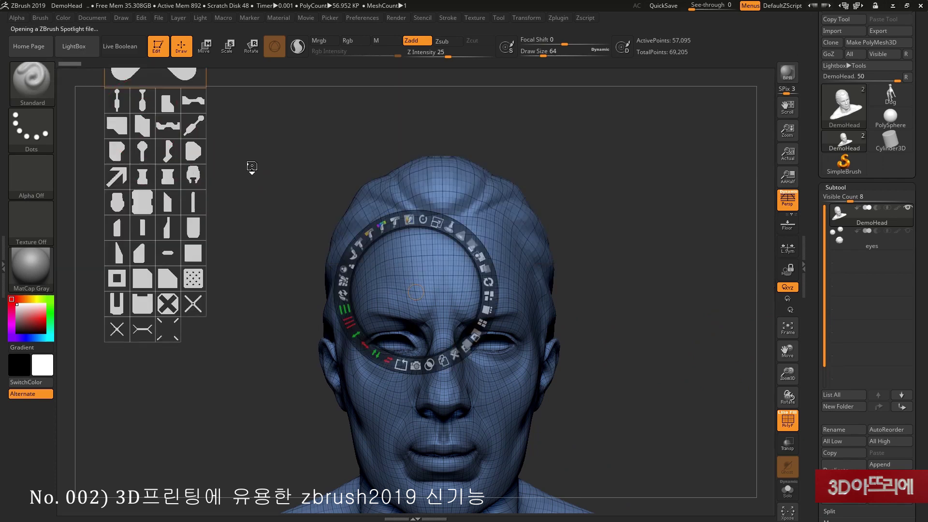
# Place the chamfered square shape with the X cutout over the forehead and enlarge it to cover the forehead's width.
pyautogui.click(167, 309)
pyautogui.moveTo(167, 309); pyautogui.dragTo(441, 261)
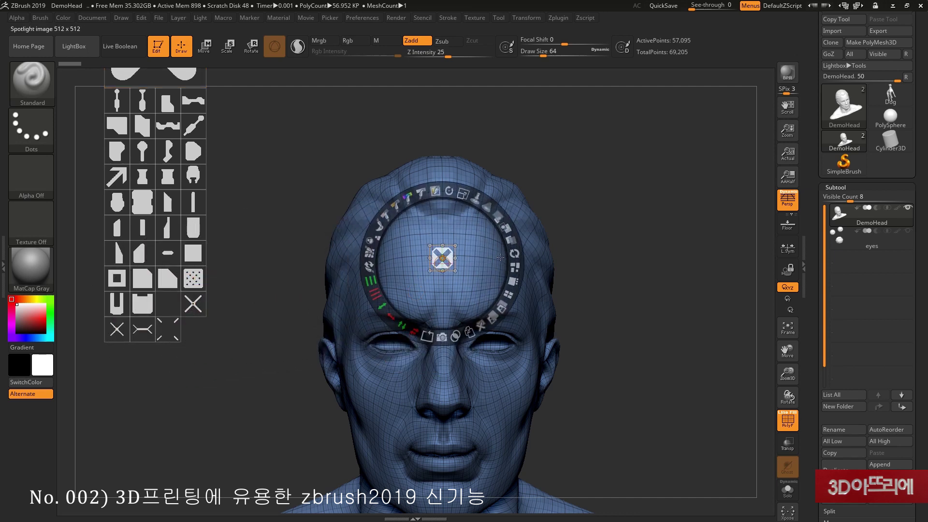
pyautogui.moveTo(491, 224); pyautogui.dragTo(581, 175)
pyautogui.moveTo(456, 195); pyautogui.dragTo(474, 243)
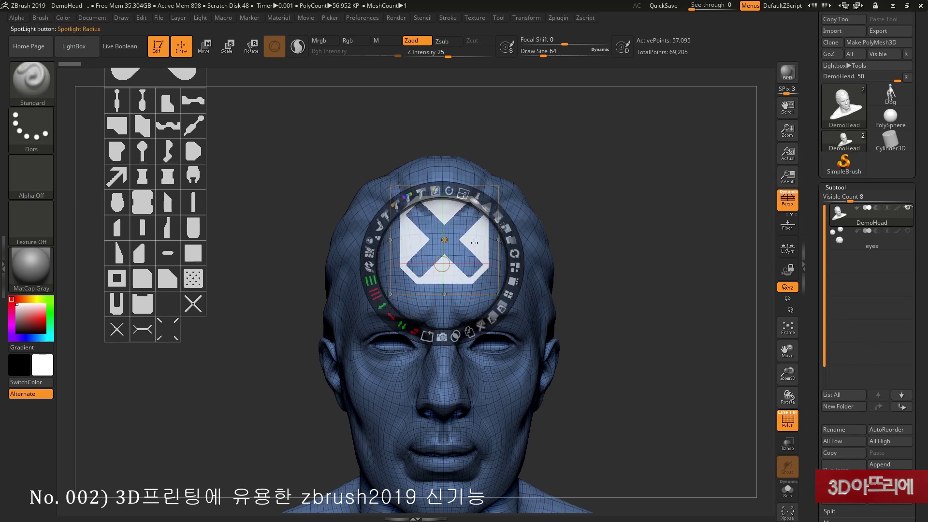
pyautogui.moveTo(451, 295); pyautogui.dragTo(450, 313)
# Turn the X shape into a 3D mesh with Snapshot3D, hide Spotlight and switch off perspective.
pyautogui.click(440, 355)
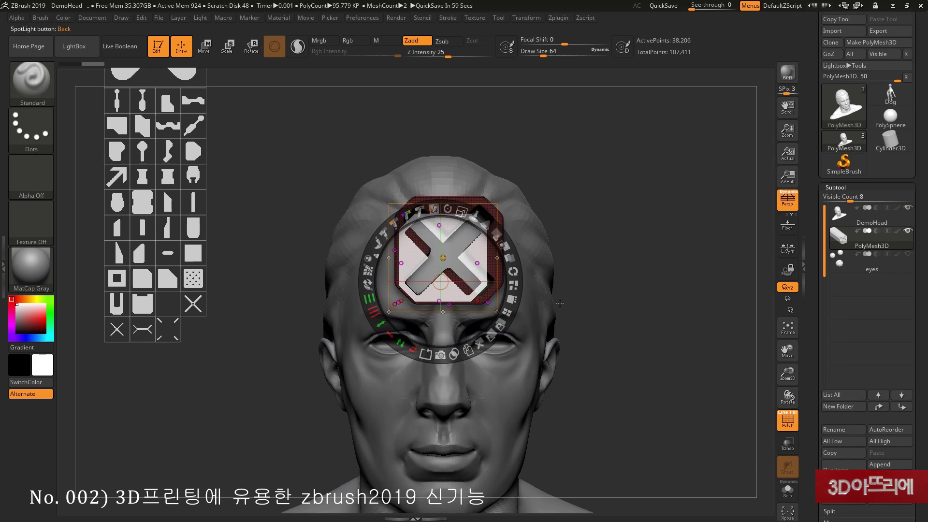
pyautogui.hotkey('shift', 'z')
pyautogui.click(782, 206)
pyautogui.moveTo(679, 224); pyautogui.dragTo(592, 206)
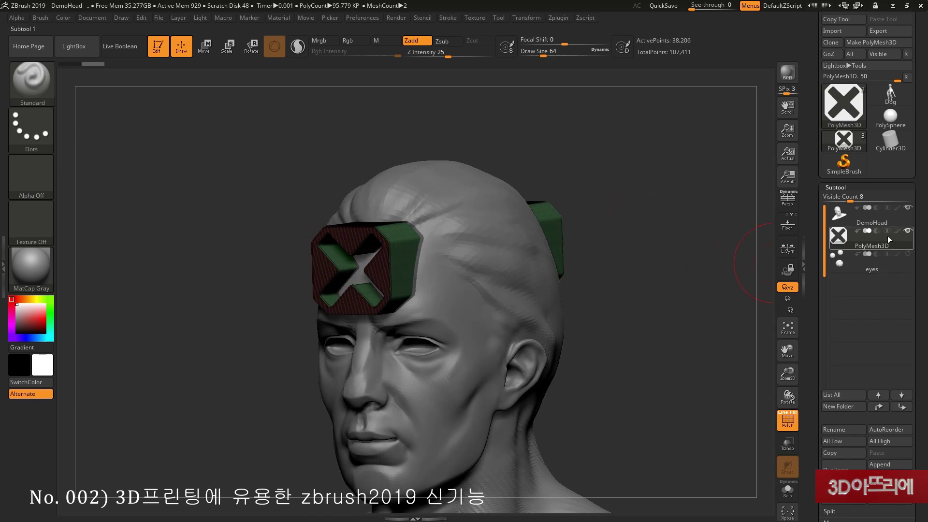
# Set the X block subtool to subtract, enable Live Boolean and hide the polyframe.
pyautogui.click(876, 232)
pyautogui.click(138, 55)
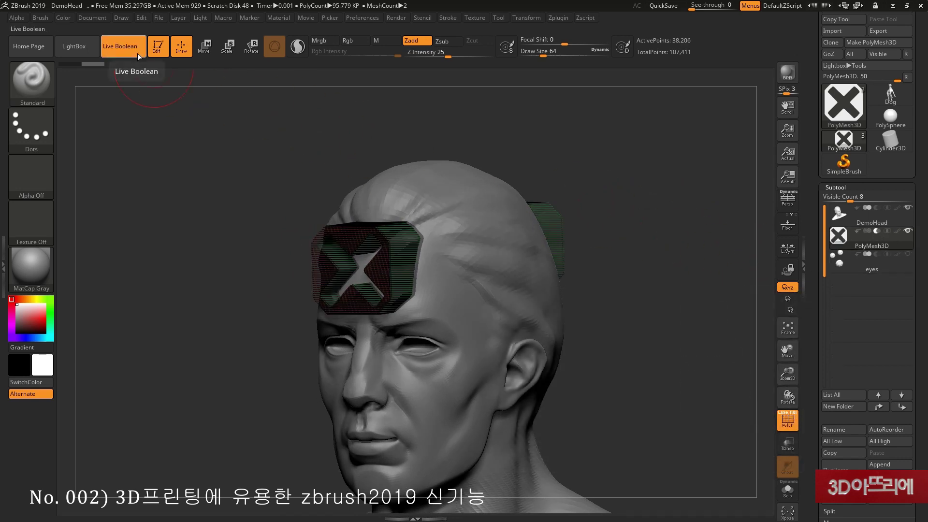
pyautogui.moveTo(290, 121); pyautogui.dragTo(580, 131)
pyautogui.click(787, 419)
pyautogui.moveTo(629, 309)
pyautogui.mouseDown()
pyautogui.moveTo(614, 302)
pyautogui.moveTo(625, 294)
pyautogui.moveTo(691, 301)
pyautogui.moveTo(602, 306)
pyautogui.moveTo(638, 297)
pyautogui.moveTo(623, 293)
pyautogui.mouseUp()
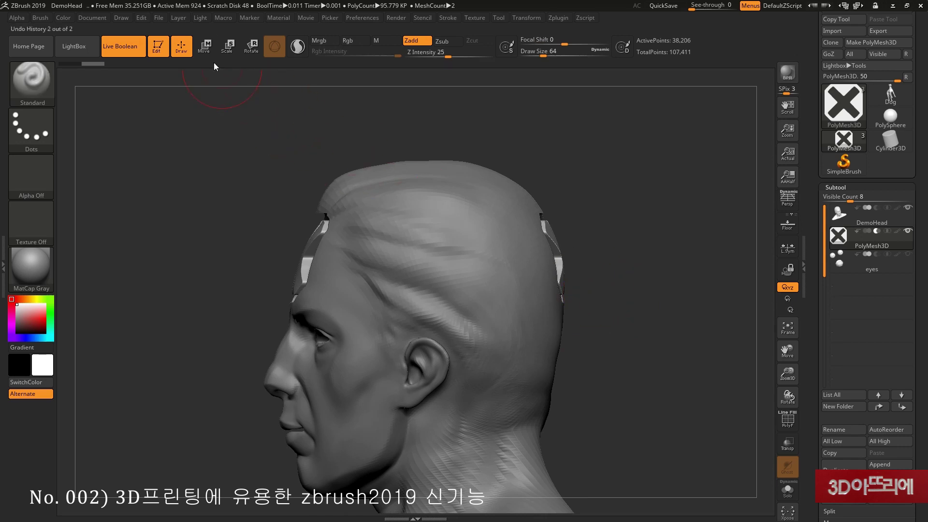
# Move the X block forward along the head's depth so it cuts only shallowly into the front of the forehead.
pyautogui.press('w')
pyautogui.moveTo(381, 248); pyautogui.dragTo(88, 248)
pyautogui.moveTo(603, 242); pyautogui.dragTo(655, 242)
pyautogui.moveTo(115, 265)
pyautogui.mouseDown()
pyautogui.moveTo(92, 272)
pyautogui.moveTo(119, 263)
pyautogui.mouseUp()
pyautogui.keyDown('shift'); pyautogui.moveTo(377, 290); pyautogui.dragTo(445, 286); pyautogui.keyUp('shift')
pyautogui.keyDown('alt'); pyautogui.moveTo(358, 282); pyautogui.dragTo(643, 271); pyautogui.keyUp('alt')
pyautogui.moveTo(604, 273); pyautogui.dragTo(651, 286)
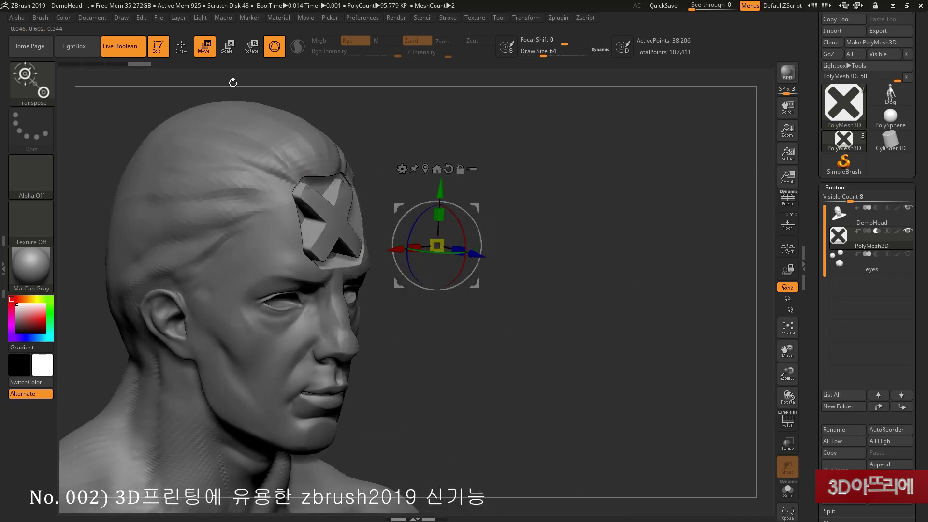
pyautogui.click(182, 47)
pyautogui.moveTo(712, 266)
pyautogui.mouseDown()
pyautogui.moveTo(665, 268)
pyautogui.moveTo(689, 269)
pyautogui.mouseUp()
# Set the X block subtool back to additive and show its polyframe.
pyautogui.moveTo(864, 234)
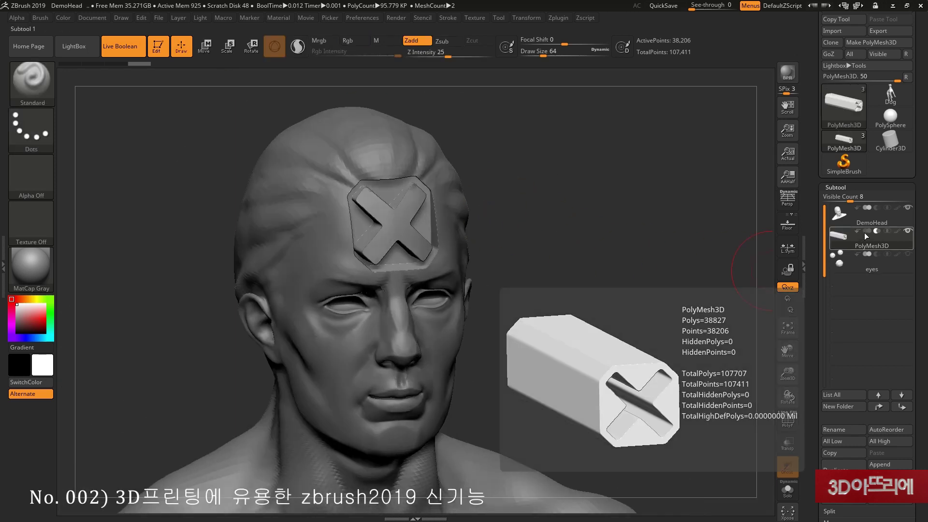
pyautogui.moveTo(700, 232); pyautogui.dragTo(539, 190)
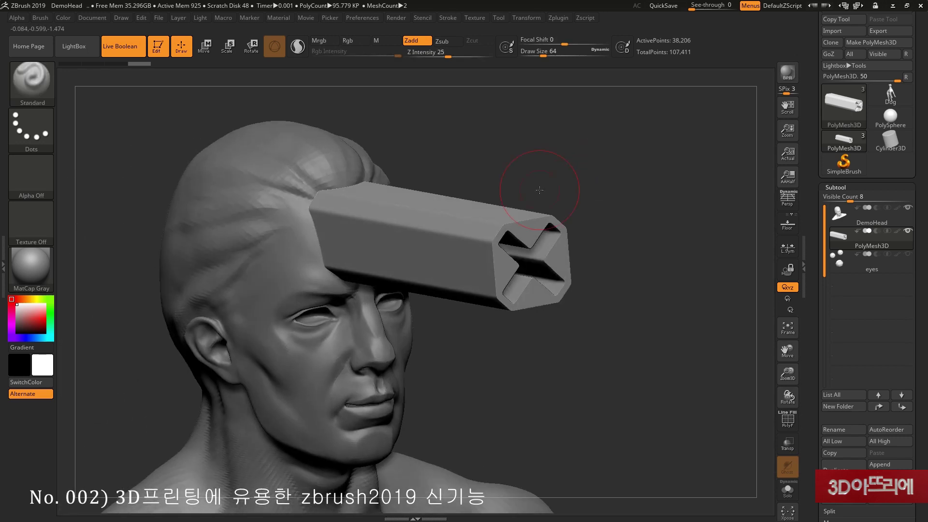
pyautogui.click(787, 418)
pyautogui.moveTo(648, 362); pyautogui.dragTo(649, 401)
pyautogui.moveTo(692, 184); pyautogui.dragTo(684, 265)
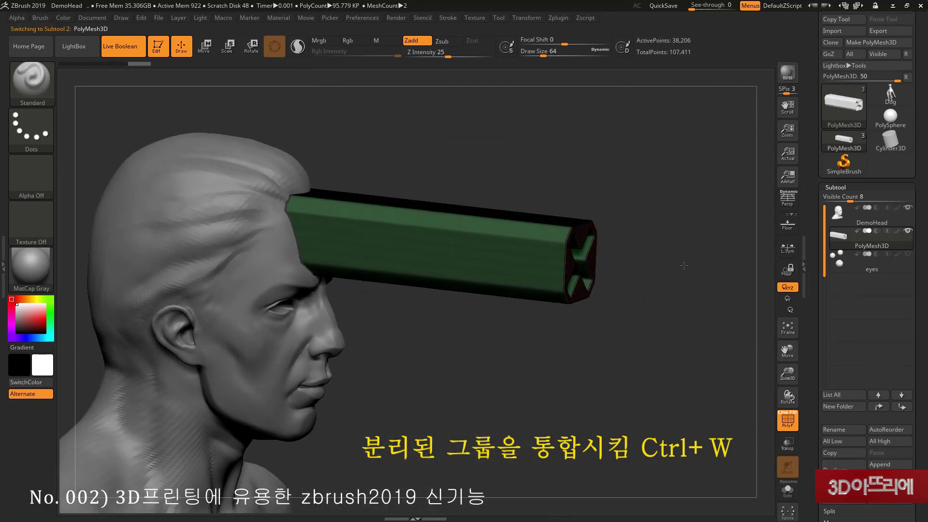
# Combine the X block's polygroups into one with the DemoHead subtool hidden, and show the head again.
pyautogui.click(908, 208)
pyautogui.moveTo(678, 230); pyautogui.dragTo(781, 232)
pyautogui.hotkey('ctrl', 'w')
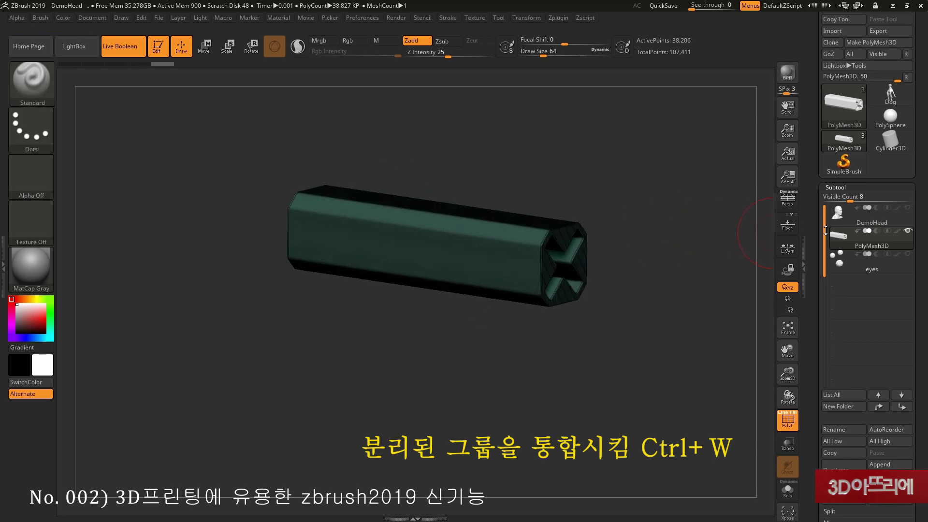
pyautogui.click(908, 209)
pyautogui.moveTo(555, 145); pyautogui.dragTo(503, 189)
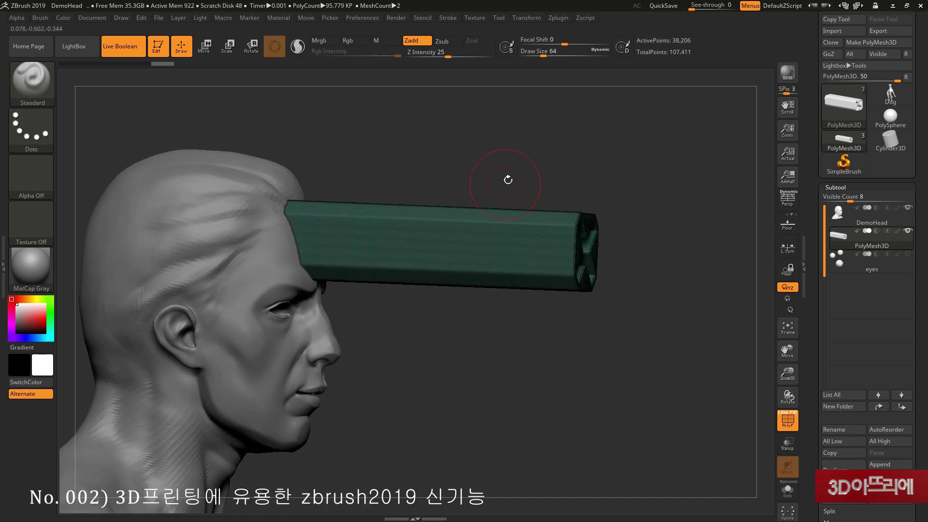
# Try to create an intersection mask with Intersection Masker while the head and X block are separate subtools.
pyautogui.click(558, 17)
pyautogui.click(604, 154)
pyautogui.click(599, 178)
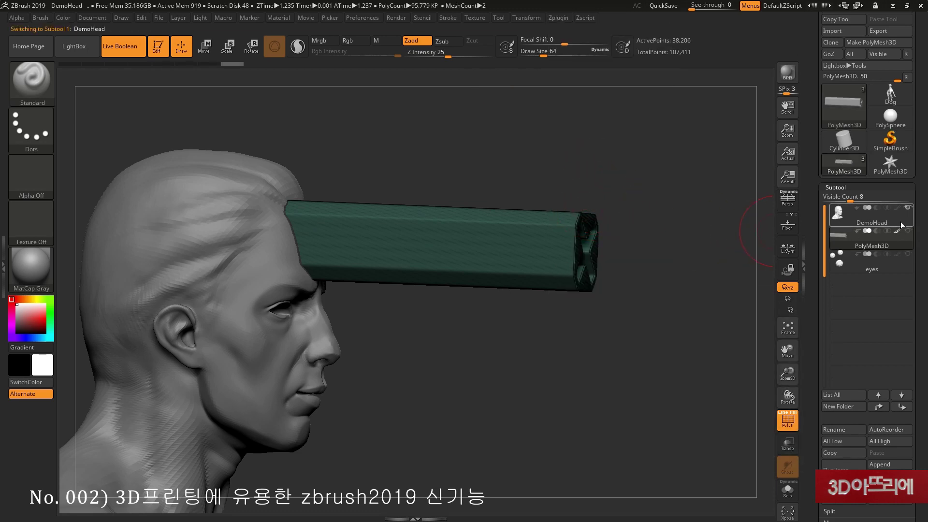
# Select the DemoHead subtool, show the X block and merge the block down into the head.
pyautogui.moveTo(442, 263); pyautogui.dragTo(516, 258)
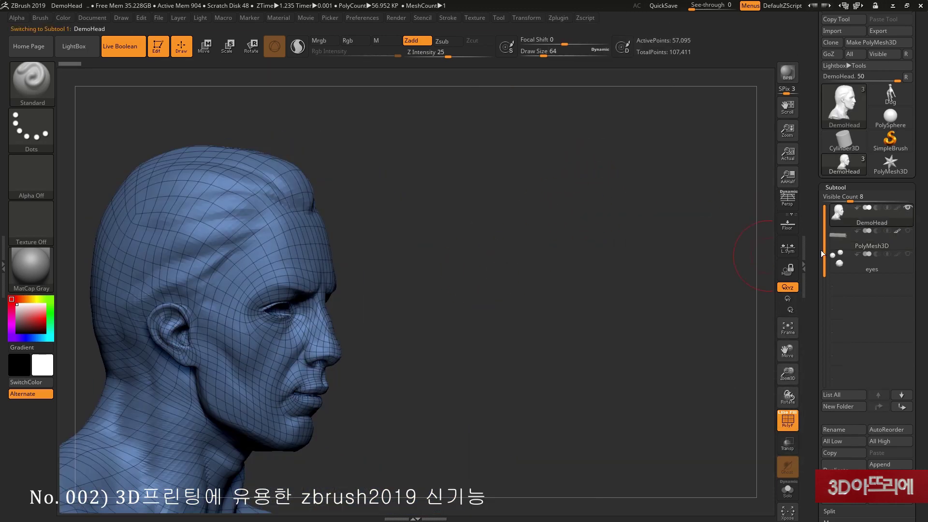
pyautogui.click(908, 231)
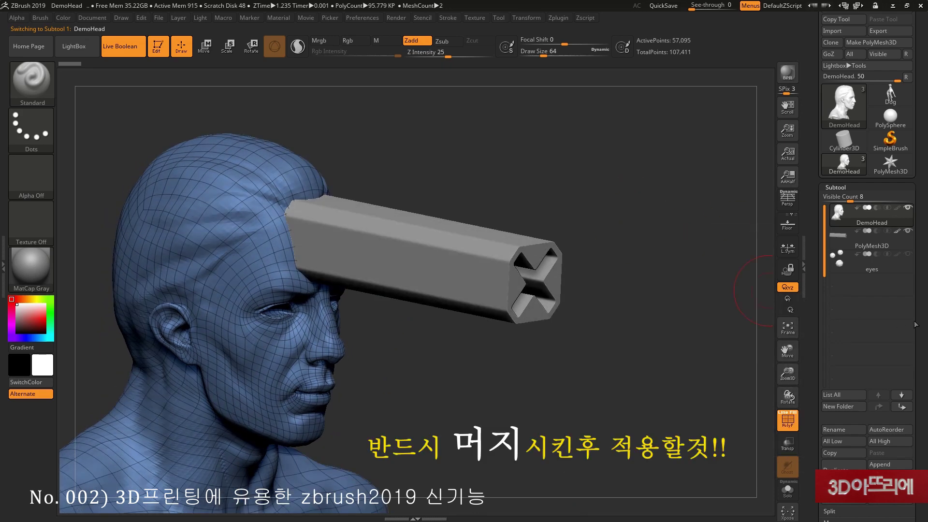
pyautogui.scroll(-2, 926, 286)
pyautogui.scroll(-2, 925, 286)
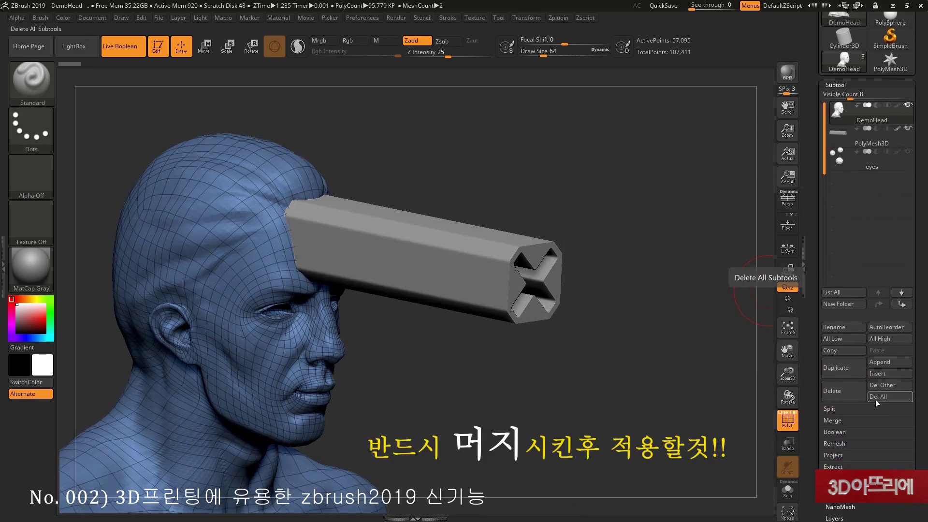
pyautogui.click(832, 420)
pyautogui.click(838, 433)
pyautogui.click(761, 452)
pyautogui.click(791, 429)
pyautogui.click(791, 428)
pyautogui.moveTo(632, 385)
pyautogui.mouseDown()
pyautogui.moveTo(677, 380)
pyautogui.moveTo(644, 384)
pyautogui.mouseUp()
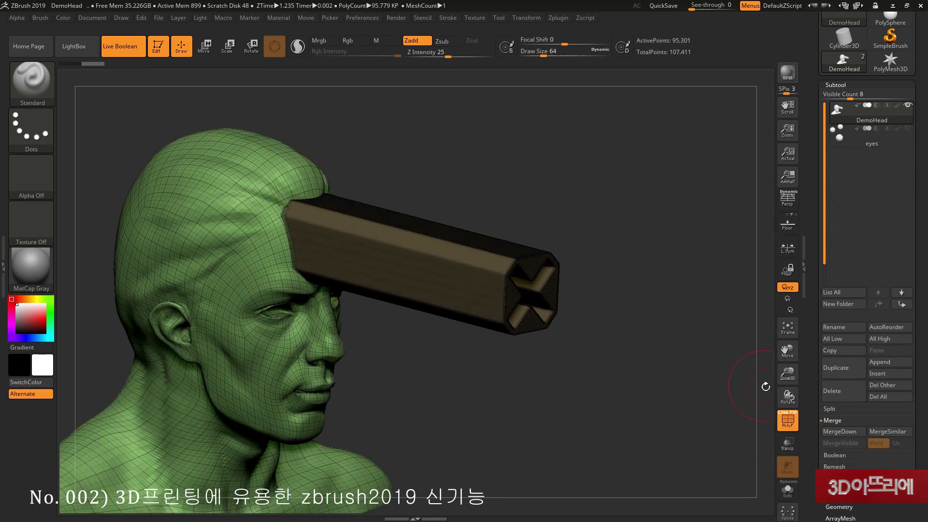
# Try to create an intersection mask on the merged head and block with the polyframe off.
pyautogui.hotkey('shift', 'f')
pyautogui.click(558, 17)
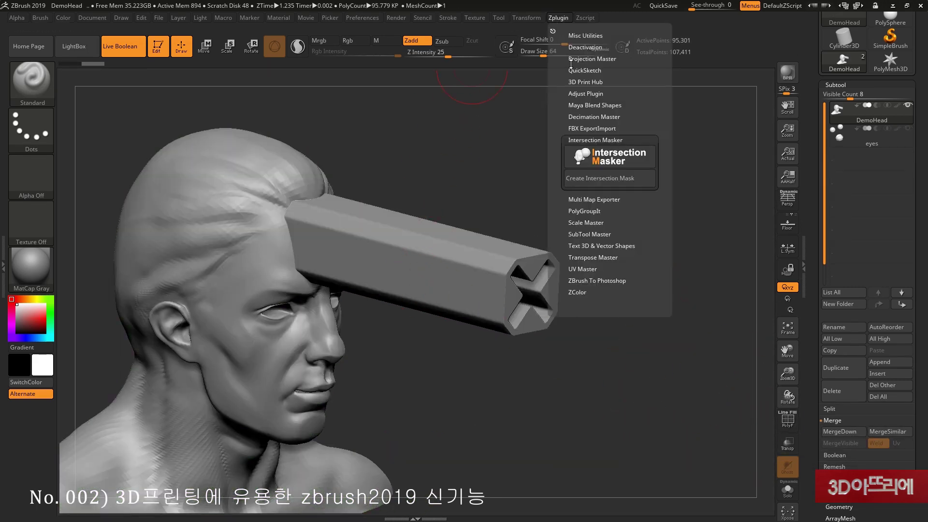
pyautogui.click(610, 178)
pyautogui.click(539, 301)
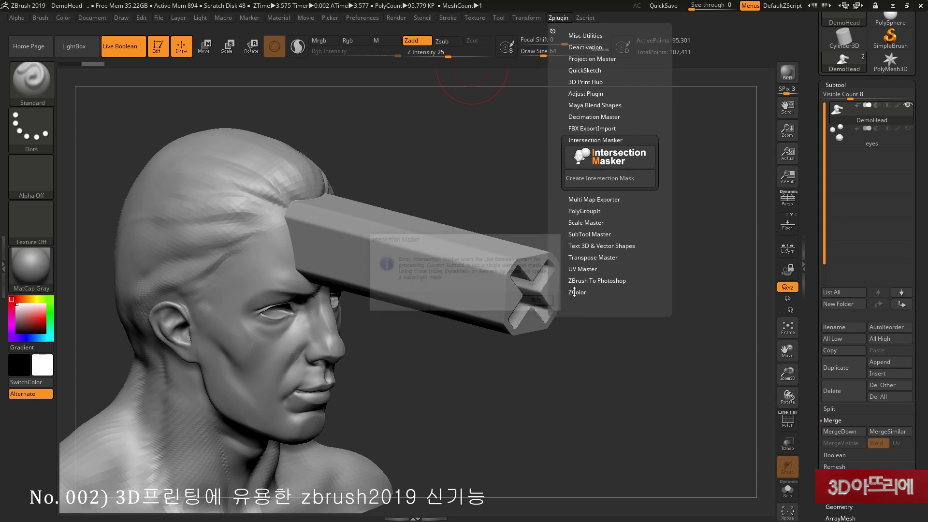
pyautogui.hotkey('ctrl', 'z')
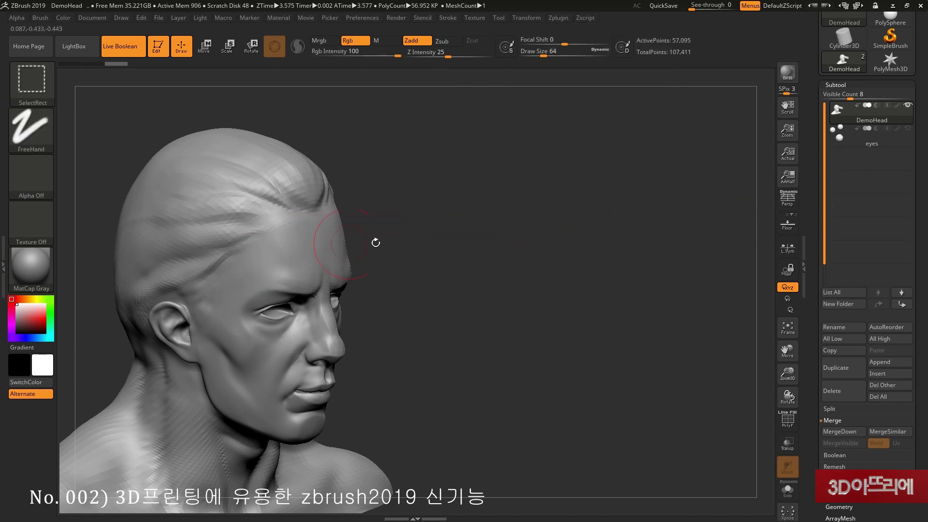
# Close the open underside of the bust with Close Holes in Modify Topology.
pyautogui.moveTo(374, 242); pyautogui.dragTo(700, 381)
pyautogui.hotkey('shift', 'f')
pyautogui.moveTo(923, 487); pyautogui.dragTo(924, 216)
pyautogui.click(846, 239)
pyautogui.press('f')
pyautogui.moveTo(613, 285)
pyautogui.mouseDown()
pyautogui.moveTo(580, 237)
pyautogui.moveTo(359, 349)
pyautogui.mouseUp()
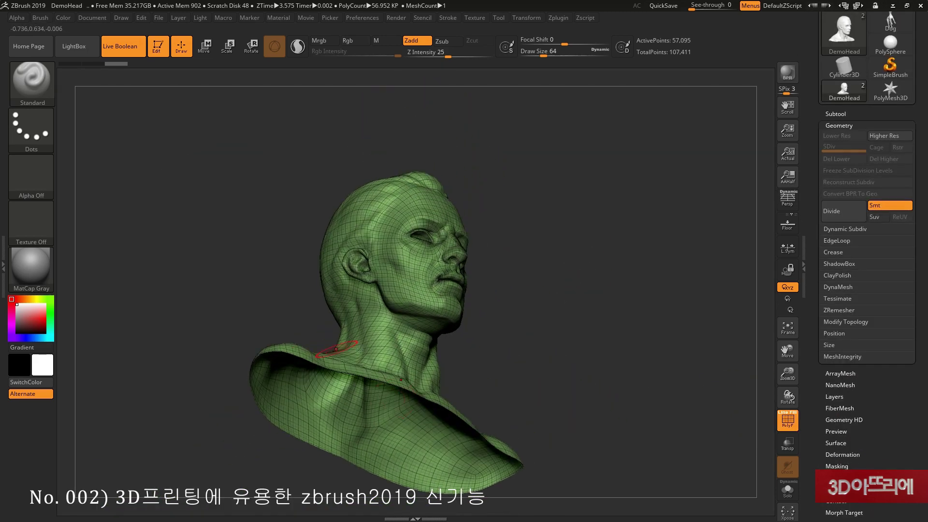
pyautogui.moveTo(524, 381); pyautogui.dragTo(778, 337)
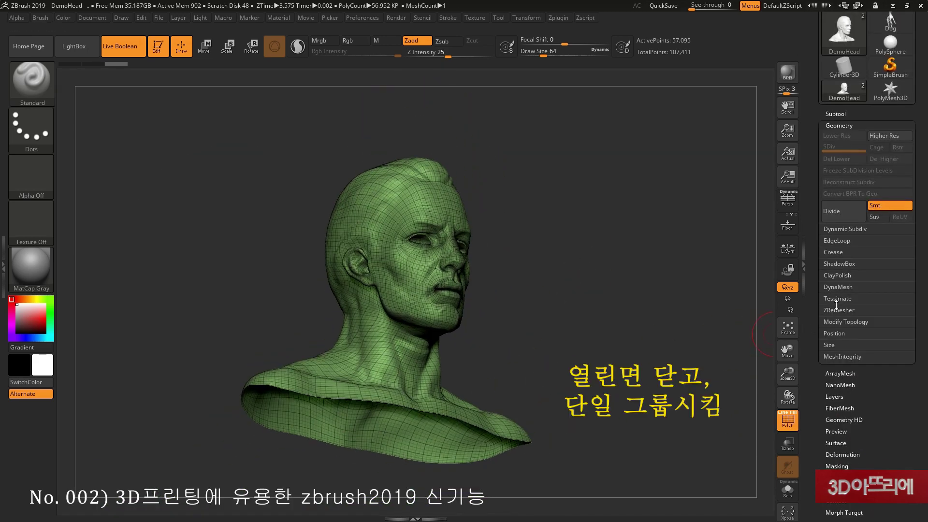
pyautogui.click(843, 321)
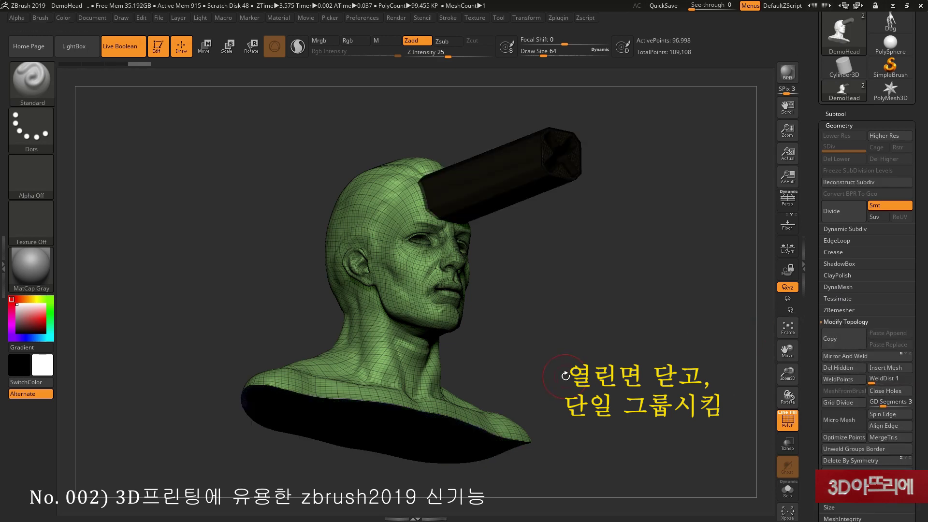
# Isolate the head without the X block, combine its polygroups with the closed base into one, and show the whole mesh.
pyautogui.moveTo(555, 217)
pyautogui.mouseDown()
pyautogui.moveTo(532, 145)
pyautogui.moveTo(541, 203)
pyautogui.moveTo(512, 169)
pyautogui.mouseUp()
pyautogui.keyDown('ctrl'); pyautogui.keyDown('shift'); pyautogui.click(512, 169); pyautogui.keyUp('shift'); pyautogui.keyUp('ctrl')
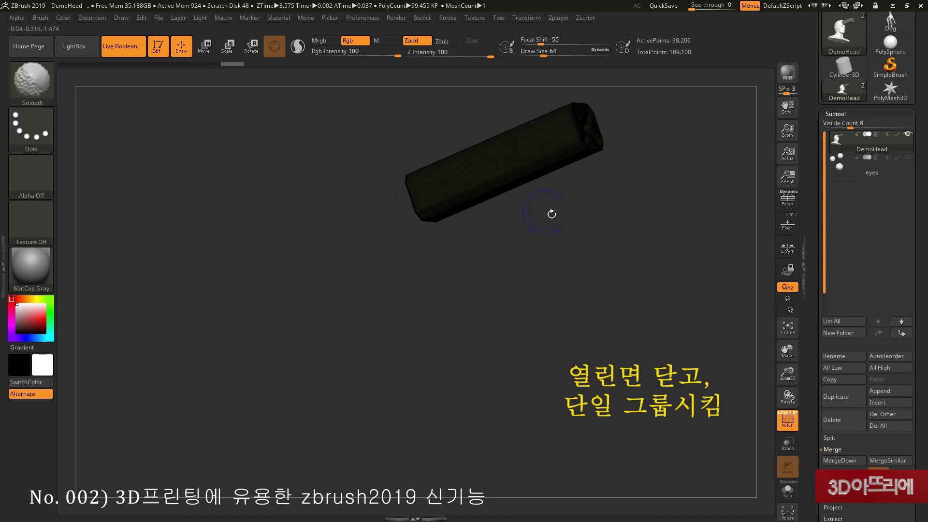
pyautogui.keyDown('ctrl'); pyautogui.keyDown('shift'); pyautogui.click(579, 224); pyautogui.keyUp('shift'); pyautogui.keyUp('ctrl')
pyautogui.moveTo(607, 298); pyautogui.dragTo(594, 252)
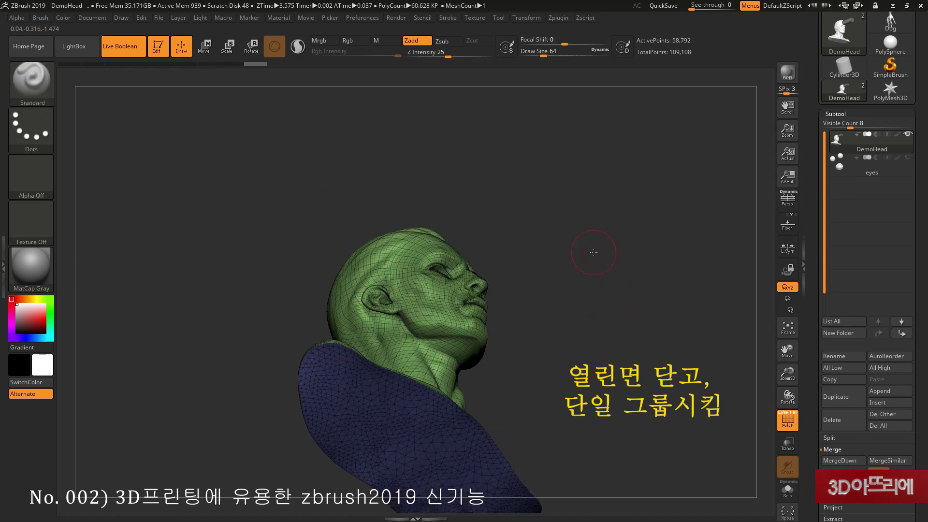
pyautogui.press('ctrl')
pyautogui.hotkey('ctrl', 'w')
pyautogui.moveTo(593, 255); pyautogui.dragTo(603, 290)
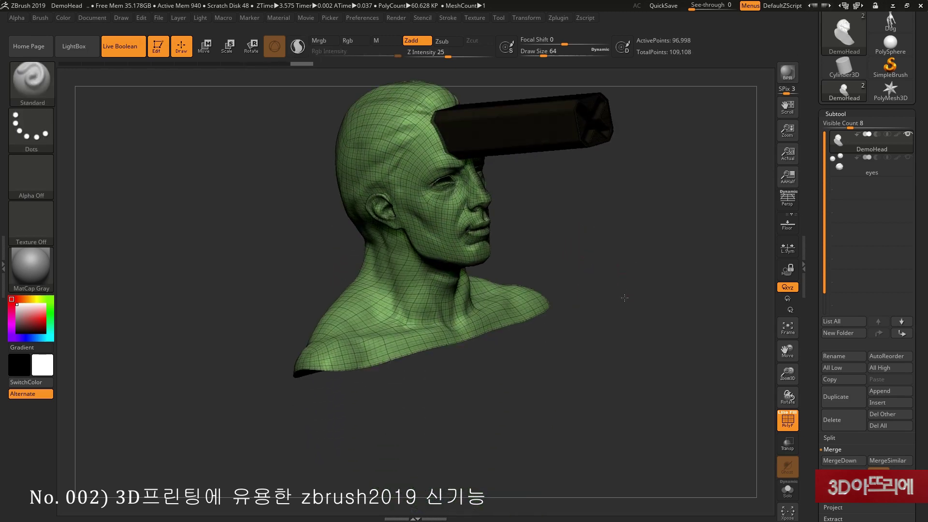
# Create an intersection mask of the X block on the forehead, examine its jagged edges, and undo it.
pyautogui.moveTo(602, 290); pyautogui.dragTo(592, 385)
pyautogui.hotkey('shift', 'f')
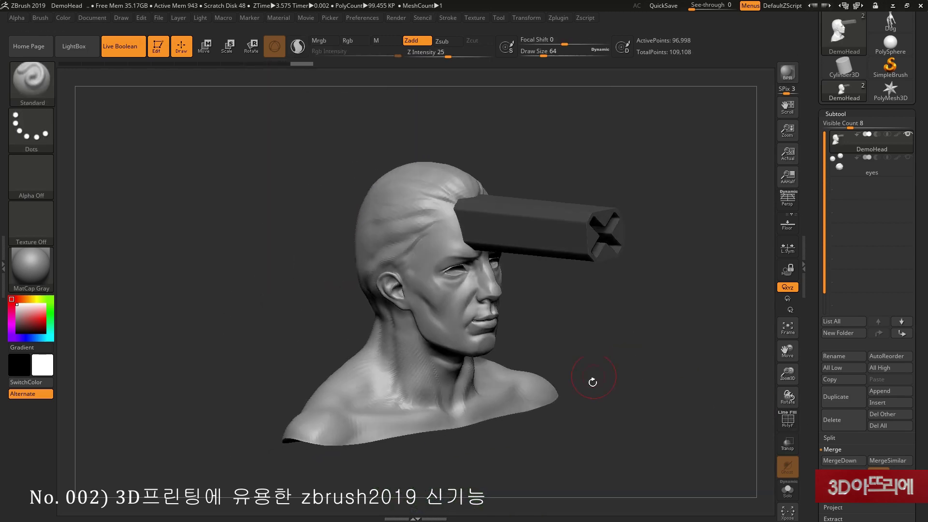
pyautogui.click(558, 18)
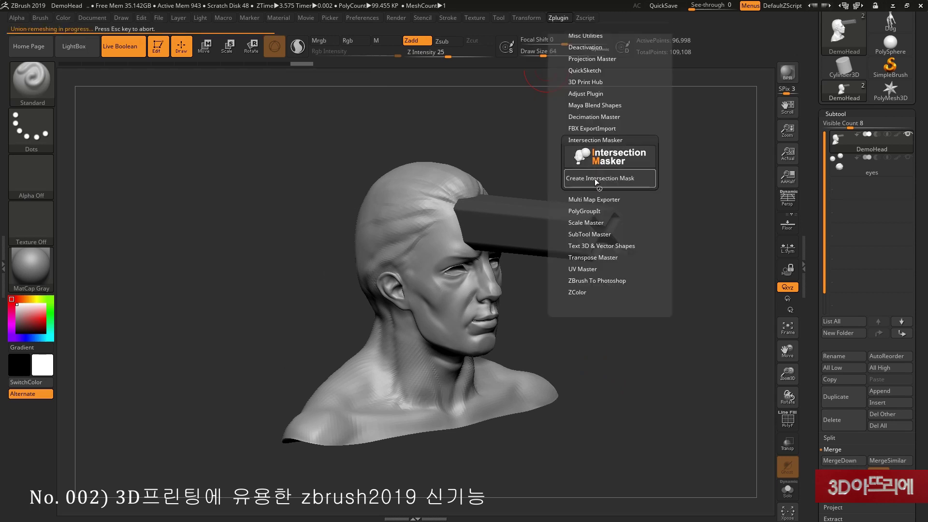
pyautogui.click(595, 178)
pyautogui.moveTo(595, 178); pyautogui.dragTo(683, 365)
pyautogui.click(787, 424)
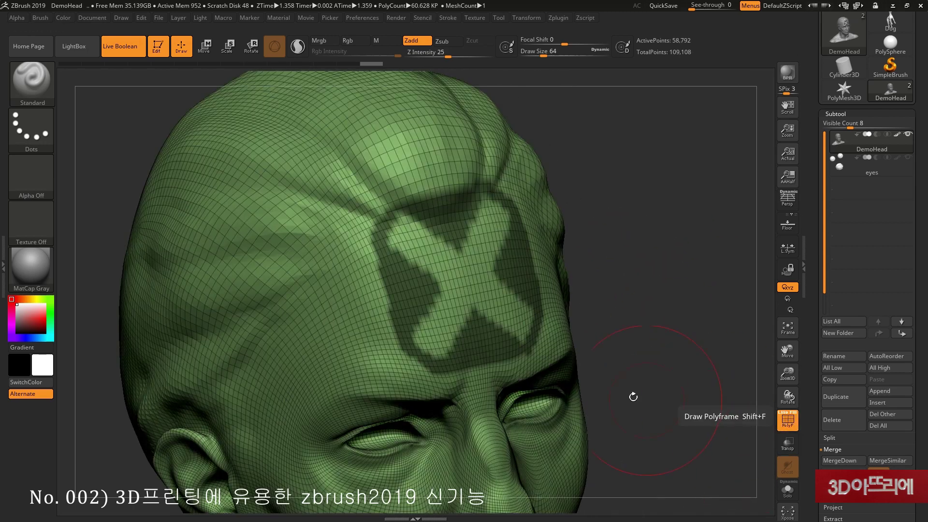
pyautogui.moveTo(668, 223)
pyautogui.keyDown('alt'); pyautogui.mouseDown()
pyautogui.moveTo(789, 227)
pyautogui.moveTo(631, 251)
pyautogui.moveTo(475, 224)
pyautogui.mouseUp(); pyautogui.keyUp('alt')
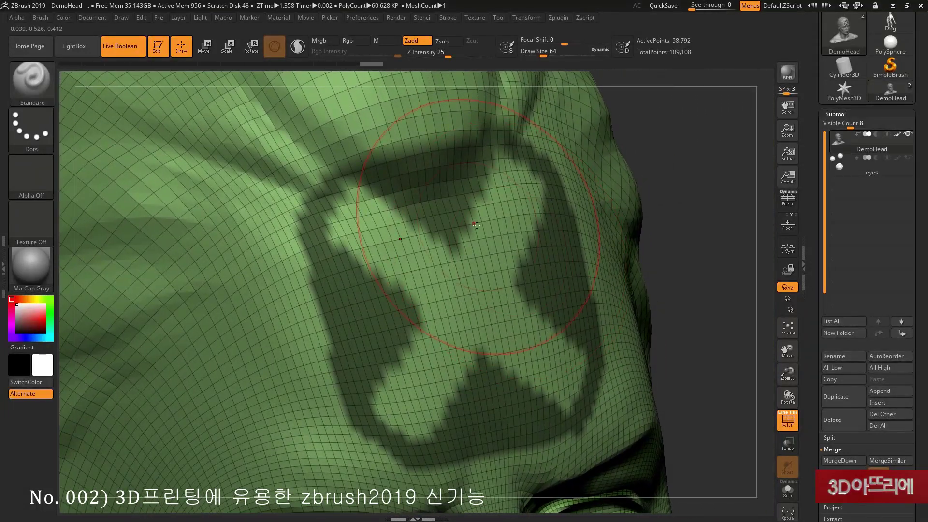
pyautogui.moveTo(376, 60); pyautogui.dragTo(315, 71)
# Isolate the head without the X block and paint a mask over the forehead with a draw size of 27.
pyautogui.keyDown('ctrl'); pyautogui.keyDown('shift'); pyautogui.click(236, 195); pyautogui.keyUp('shift'); pyautogui.keyUp('ctrl')
pyautogui.moveTo(677, 239)
pyautogui.mouseDown()
pyautogui.moveTo(699, 233)
pyautogui.moveTo(672, 256)
pyautogui.mouseUp()
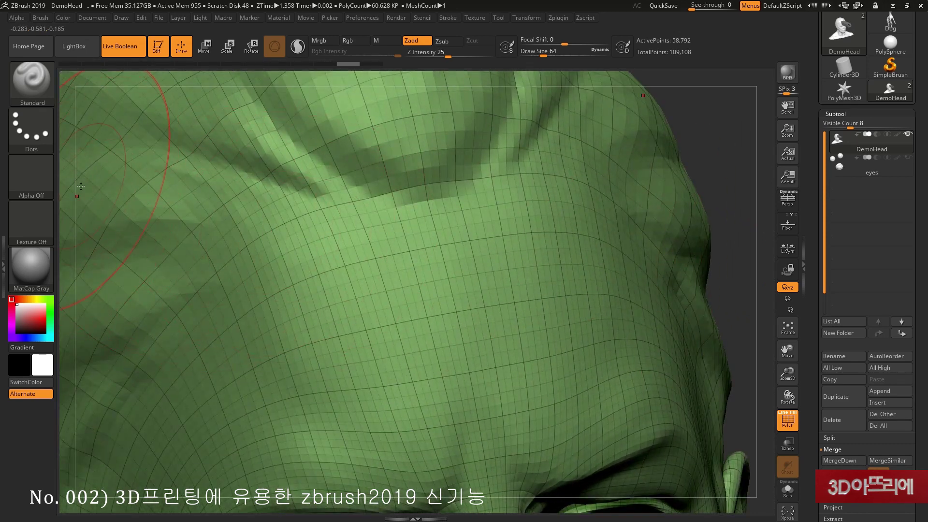
pyautogui.press('ctrl')
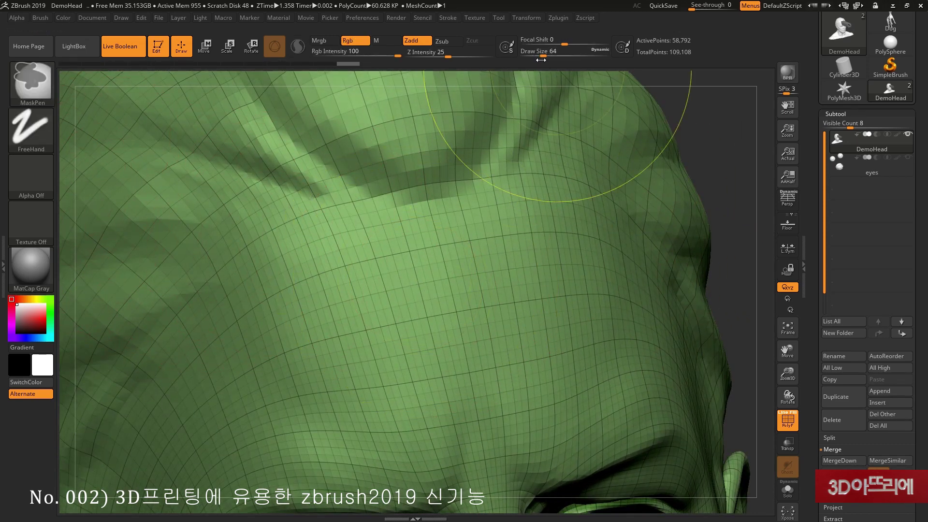
pyautogui.moveTo(376, 261)
pyautogui.keyDown('ctrl'); pyautogui.mouseDown()
pyautogui.moveTo(483, 227)
pyautogui.moveTo(389, 215)
pyautogui.moveTo(531, 271)
pyautogui.moveTo(378, 328)
pyautogui.moveTo(318, 415)
pyautogui.moveTo(310, 459)
pyautogui.moveTo(271, 203)
pyautogui.moveTo(302, 278)
pyautogui.mouseUp(); pyautogui.keyUp('ctrl')
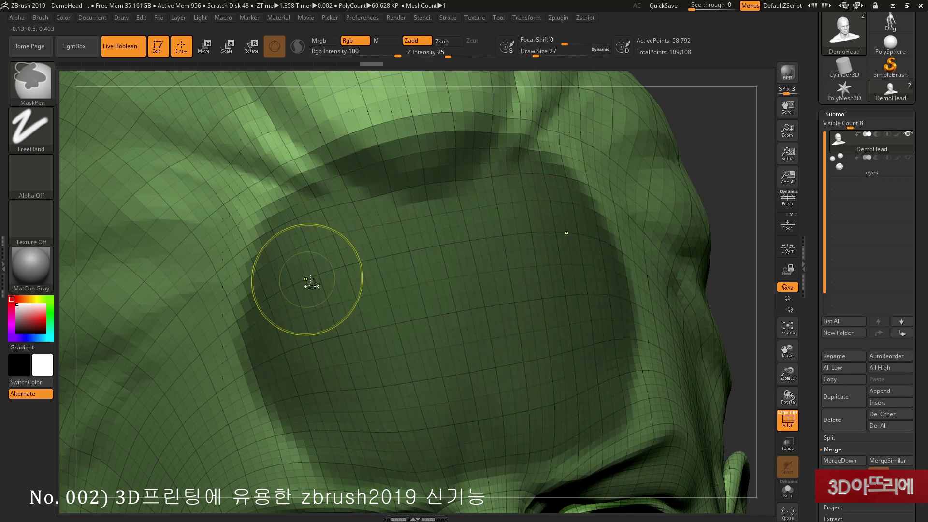
# Isolate the head from the X block again and invert its mask to leave only the forehead unmasked.
pyautogui.moveTo(735, 148); pyautogui.dragTo(609, 232)
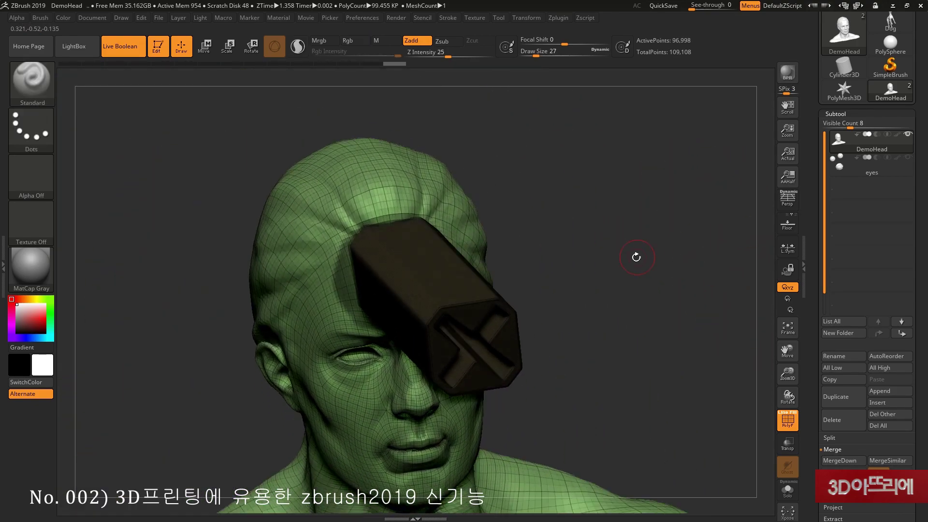
pyautogui.moveTo(404, 222)
pyautogui.mouseDown(button='right')
pyautogui.moveTo(388, 289)
pyautogui.moveTo(493, 290)
pyautogui.moveTo(638, 327)
pyautogui.moveTo(639, 360)
pyautogui.moveTo(648, 353)
pyautogui.mouseUp(button='right')
pyautogui.keyDown('ctrl'); pyautogui.keyDown('shift'); pyautogui.click(240, 262); pyautogui.keyUp('shift'); pyautogui.keyUp('ctrl')
pyautogui.moveTo(584, 274); pyautogui.dragTo(522, 284, button='right')
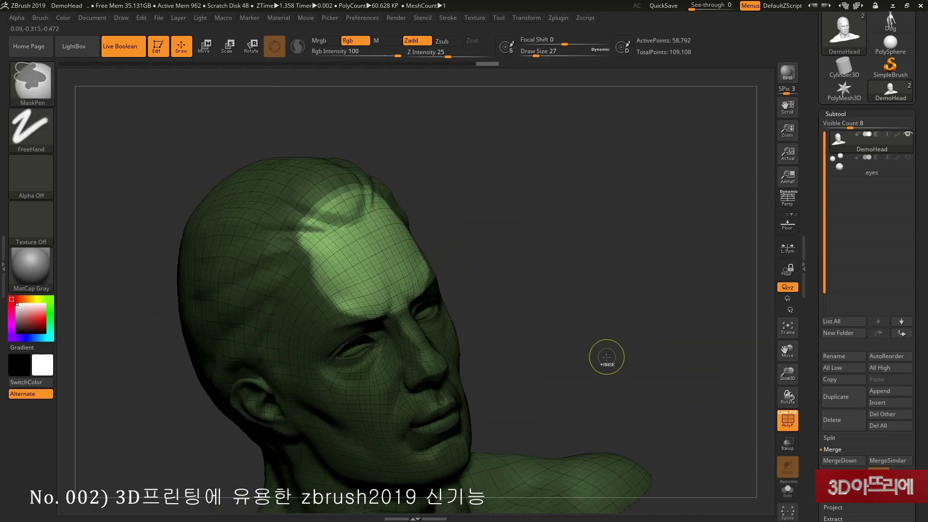
# Subdivide the unmasked forehead area and turn off the polyframe to examine the surface.
pyautogui.hotkey('ctrl', 'd')
pyautogui.hotkey('ctrl', 'd')
pyautogui.hotkey('ctrl', 'd')
pyautogui.moveTo(606, 357); pyautogui.dragTo(555, 347, button='right')
pyautogui.click(789, 425)
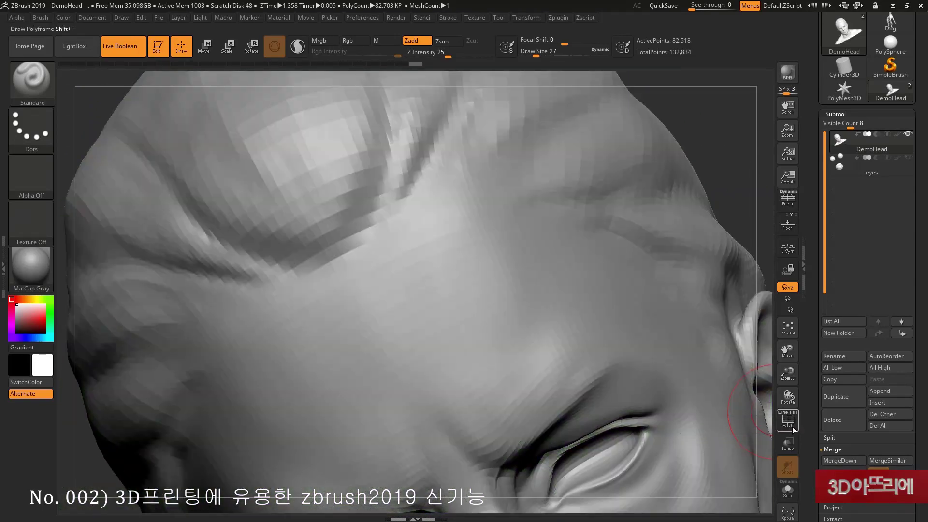
# Turn the polyframe back on, show the X block, and paint a mask on the forehead around the block's base.
pyautogui.click(789, 425)
pyautogui.moveTo(704, 172)
pyautogui.mouseDown(button='right')
pyautogui.moveTo(736, 144)
pyautogui.moveTo(704, 186)
pyautogui.moveTo(522, 268)
pyautogui.mouseUp(button='right')
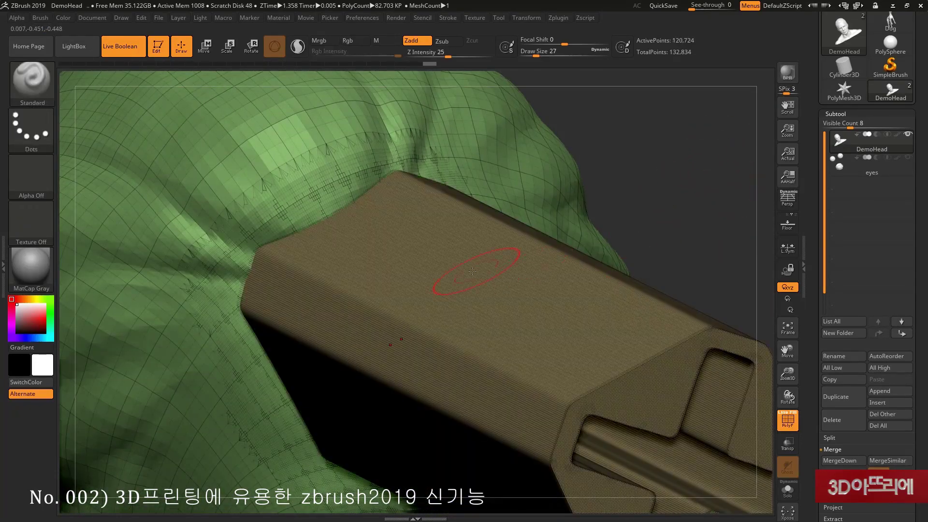
pyautogui.moveTo(233, 312)
pyautogui.keyDown('ctrl'); pyautogui.mouseDown()
pyautogui.moveTo(244, 263)
pyautogui.moveTo(285, 235)
pyautogui.mouseUp(); pyautogui.keyUp('ctrl')
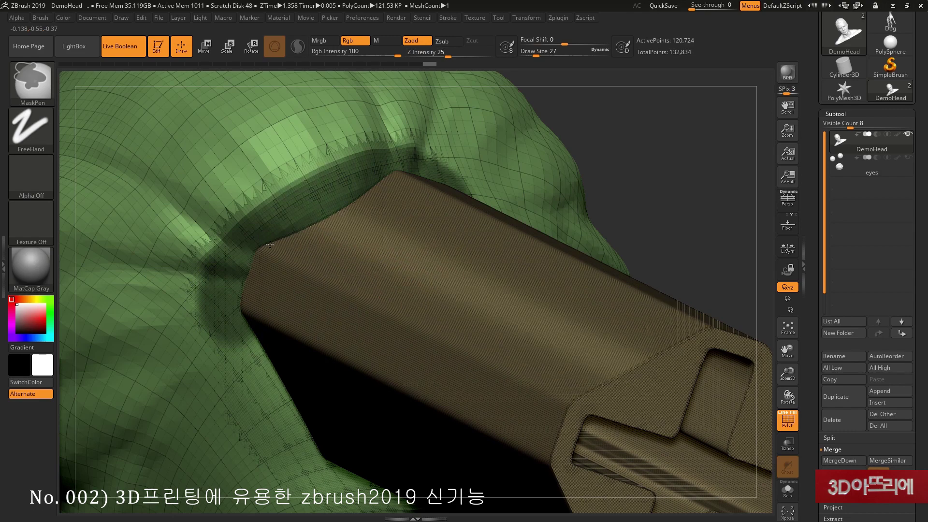
pyautogui.keyDown('ctrl'); pyautogui.moveTo(266, 372); pyautogui.dragTo(368, 483); pyautogui.keyUp('ctrl')
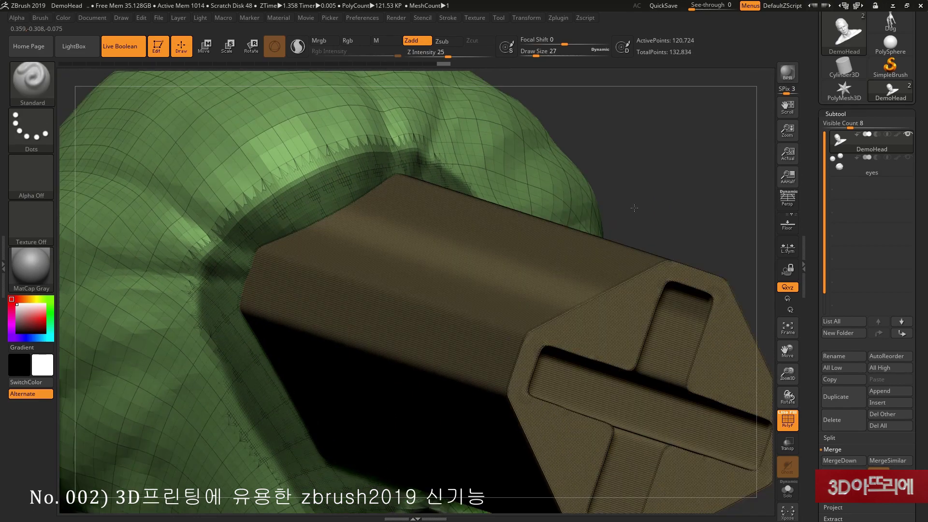